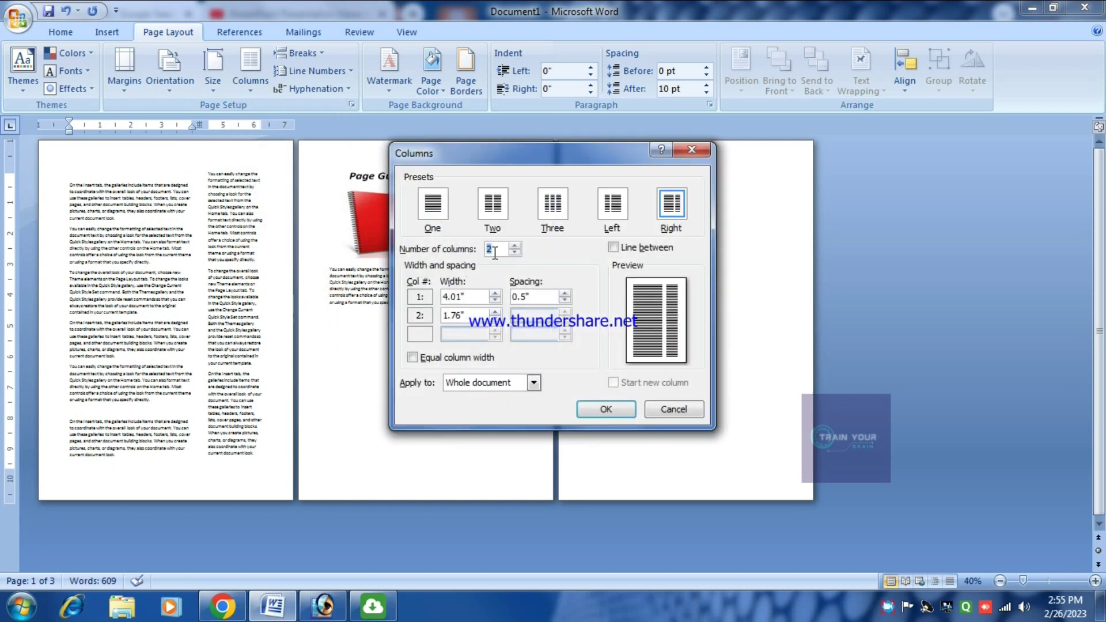
Set the whole document to 10 columns
{"action": "type", "text": "10"}
{"action": "left_click", "coordinate": [599, 413]}
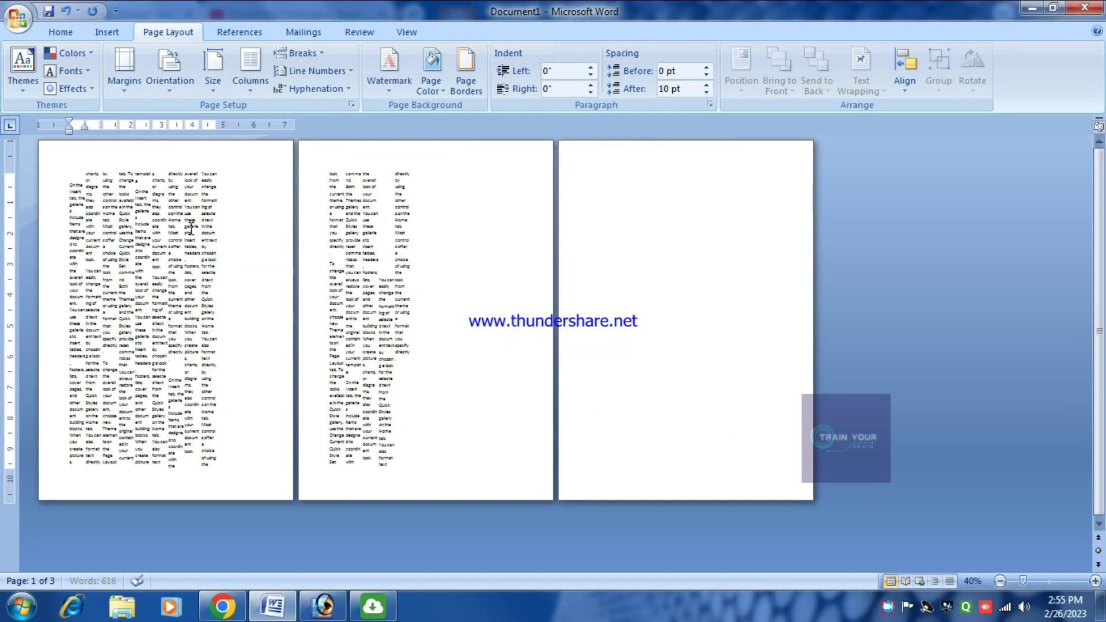
Set the whole document to the maximum of 12 columns through the custom column settings
{"action": "left_click", "coordinate": [251, 96]}
{"action": "left_click", "coordinate": [294, 291]}
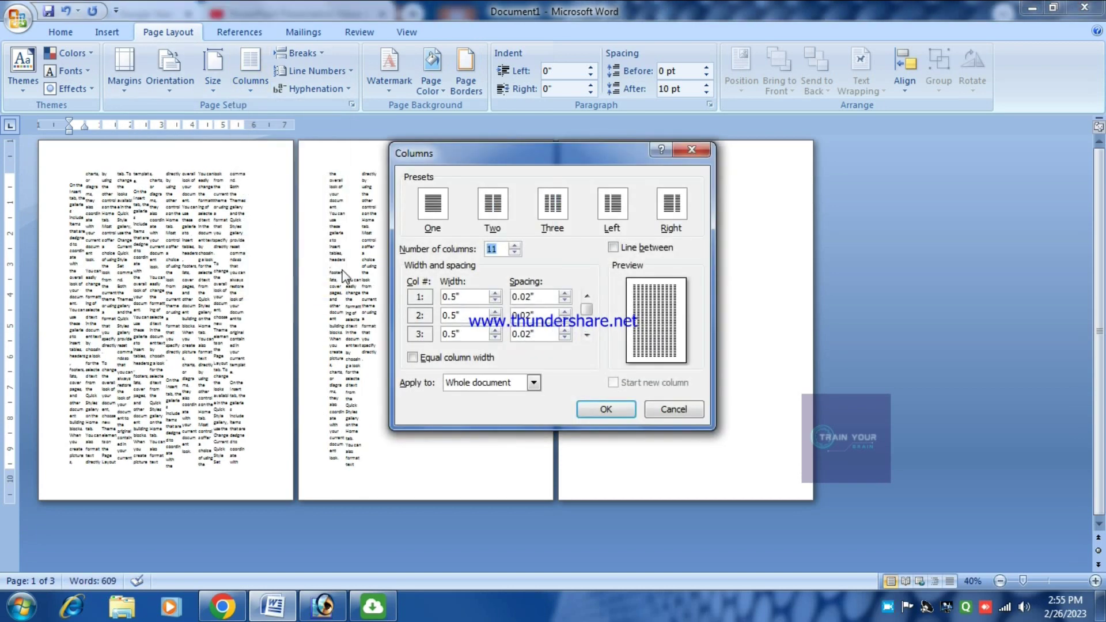
{"action": "left_click", "coordinate": [514, 245]}
{"action": "type", "text": "45"}
{"action": "left_click", "coordinate": [606, 409]}
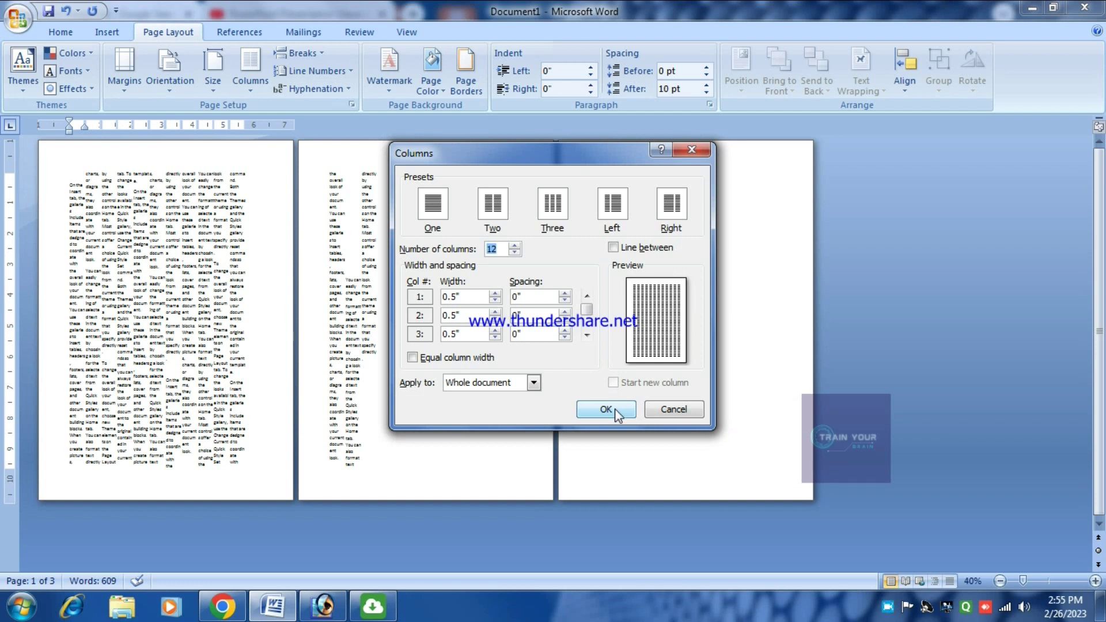
{"action": "left_click", "coordinate": [614, 409]}
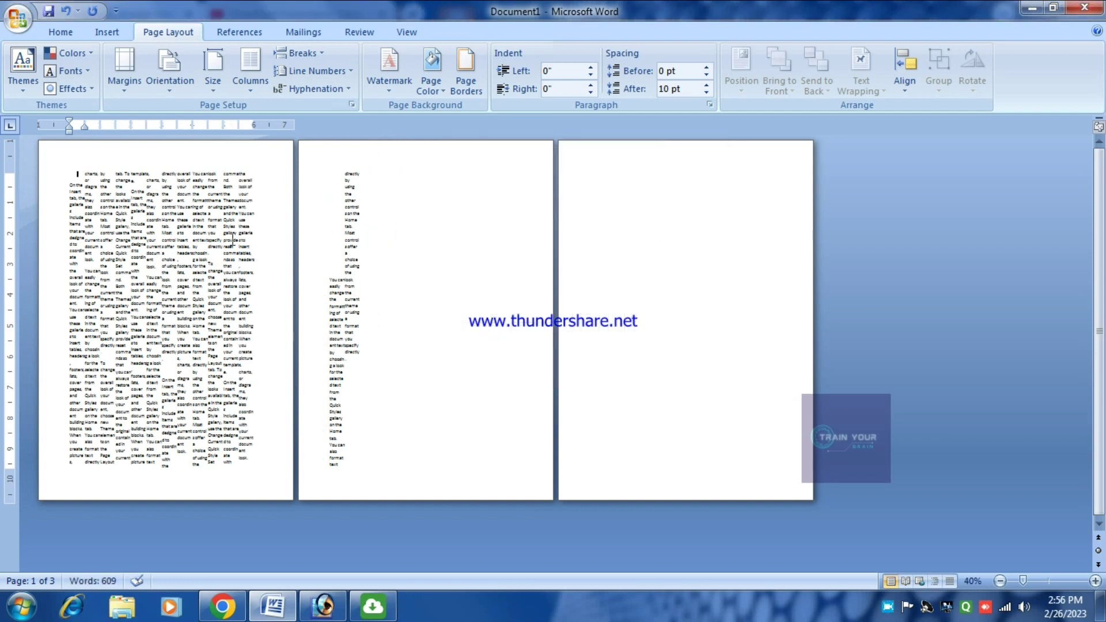
Try to set the whole document to 50 columns through the custom column settings
{"action": "left_click", "coordinate": [248, 81]}
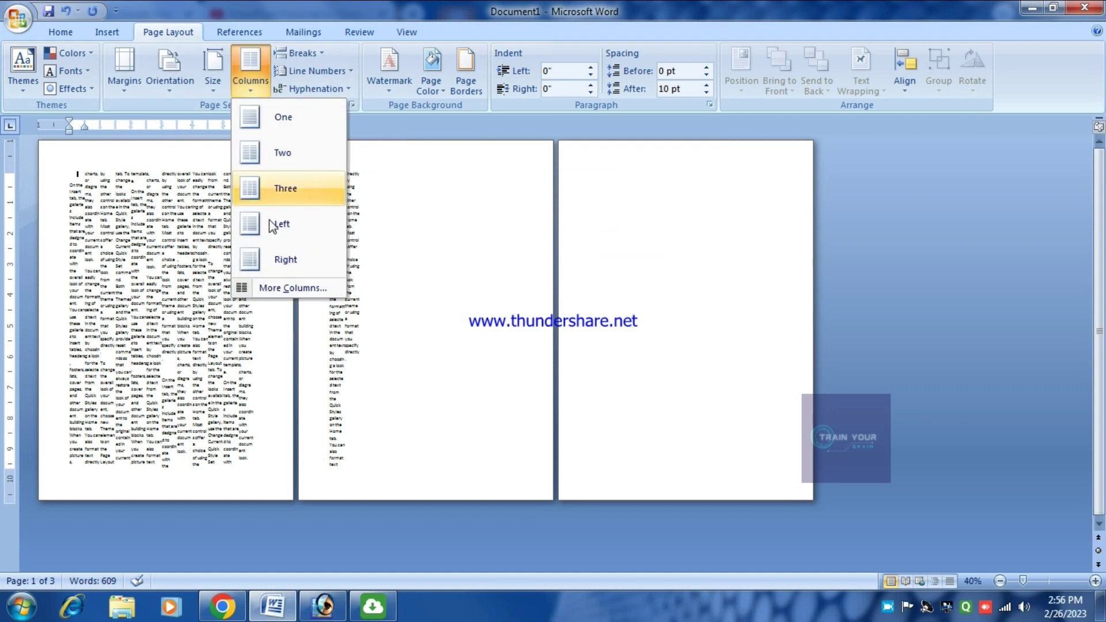
{"action": "left_click", "coordinate": [275, 286]}
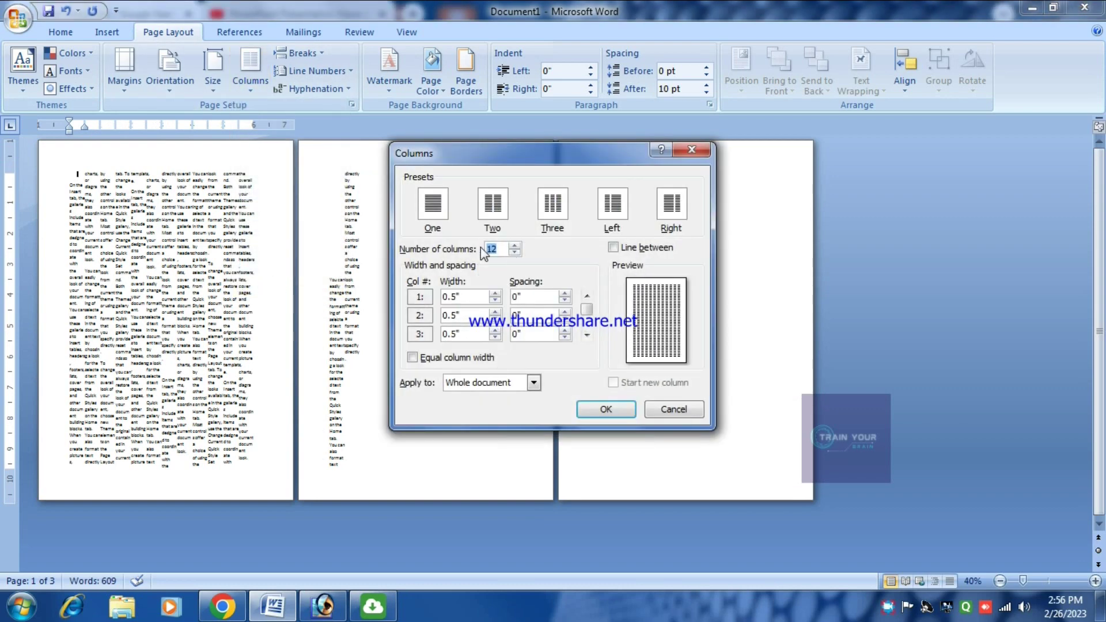
{"action": "type", "text": "50"}
{"action": "left_click", "coordinate": [603, 410]}
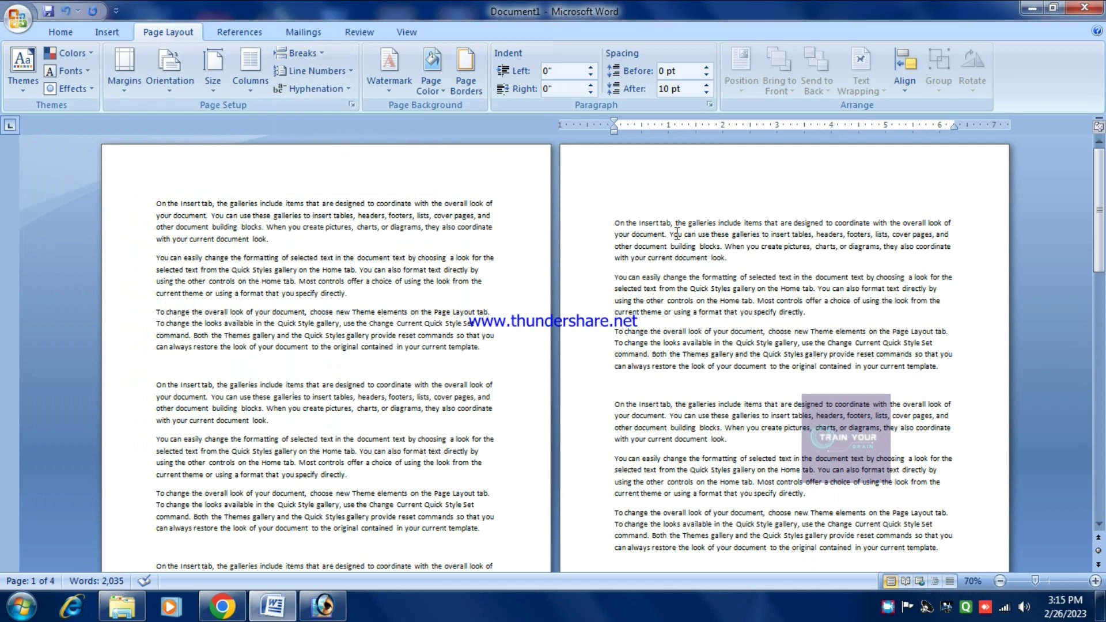
Add Plain Number 2 page numbers at the top of the pages and return to the body text on page 1
{"action": "left_click", "coordinate": [116, 34]}
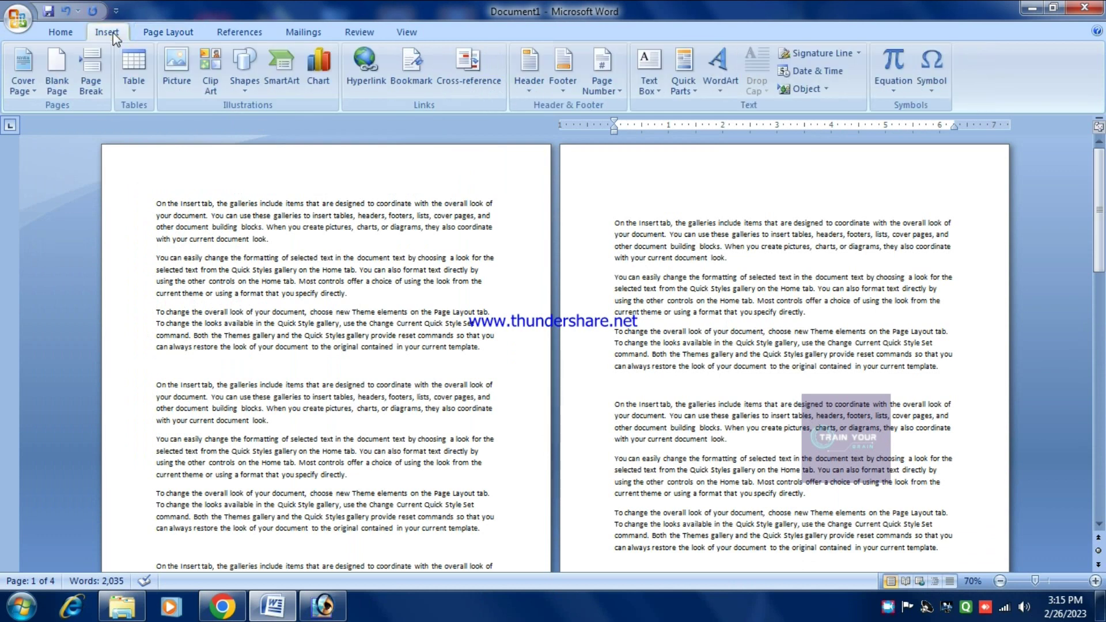
{"action": "left_click", "coordinate": [602, 72]}
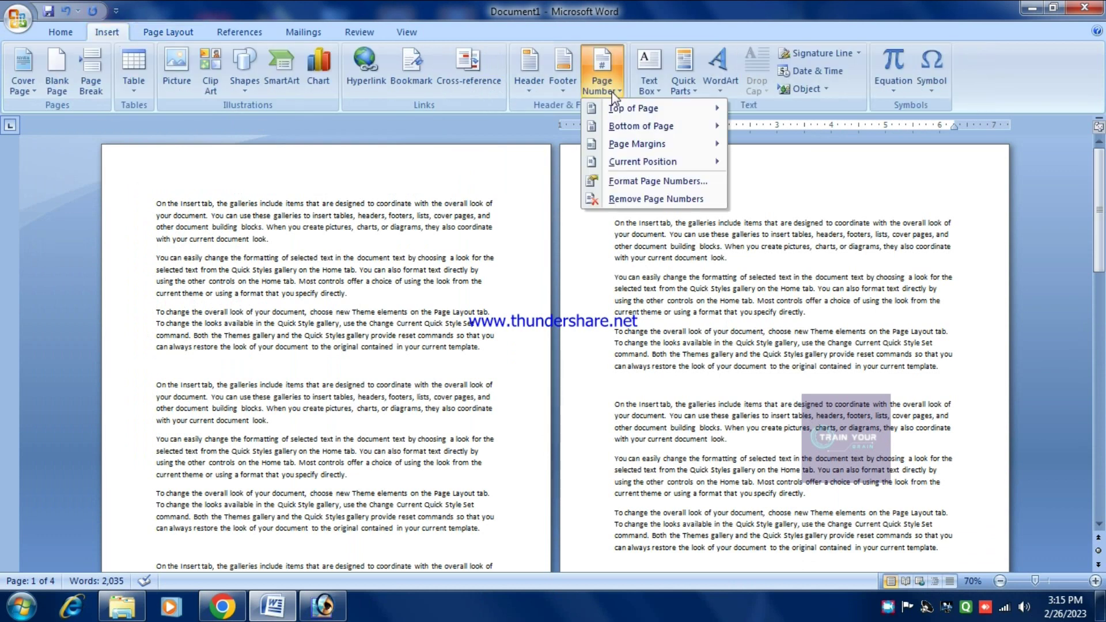
{"action": "mouse_move", "coordinate": [628, 108]}
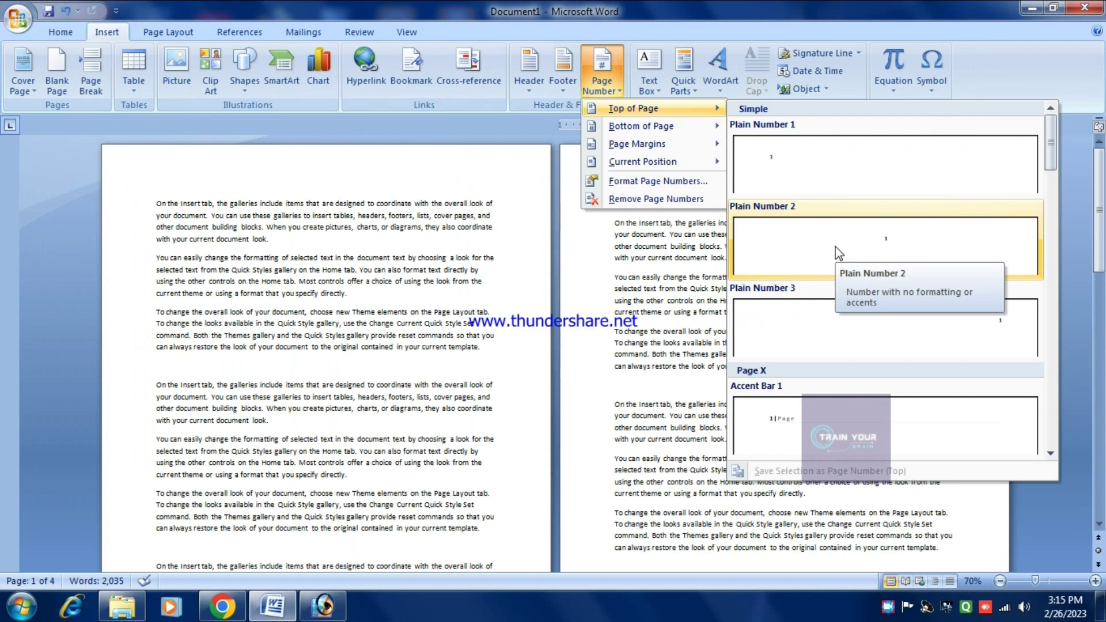
{"action": "left_click", "coordinate": [835, 247]}
{"action": "scroll", "coordinate": [440, 317], "scroll_direction": "up", "scroll_amount": 10}
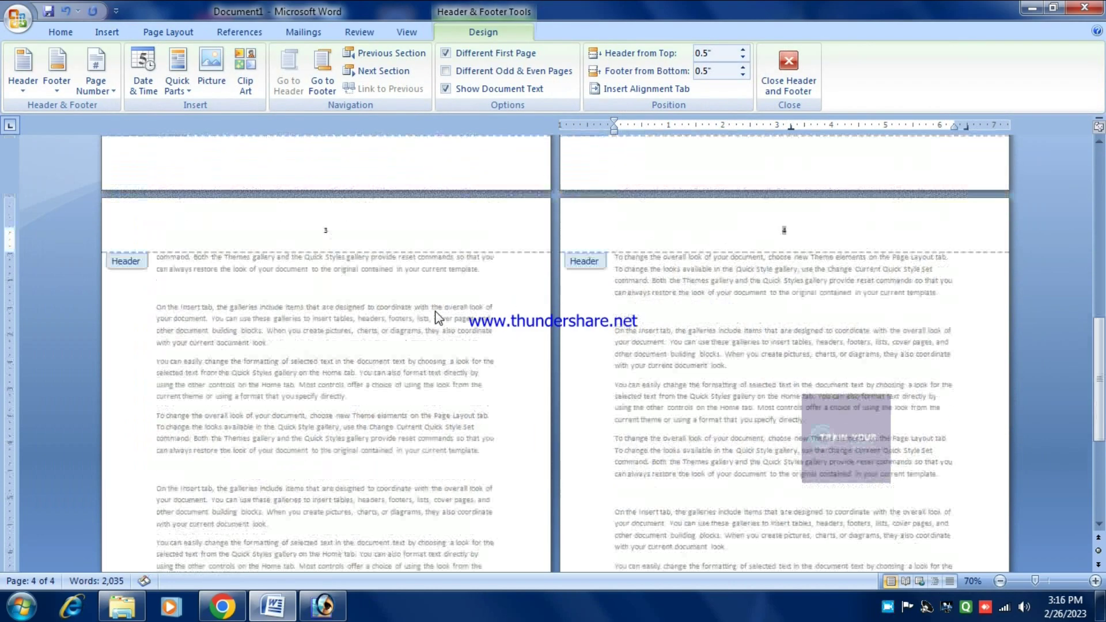
{"action": "double_click", "coordinate": [355, 319]}
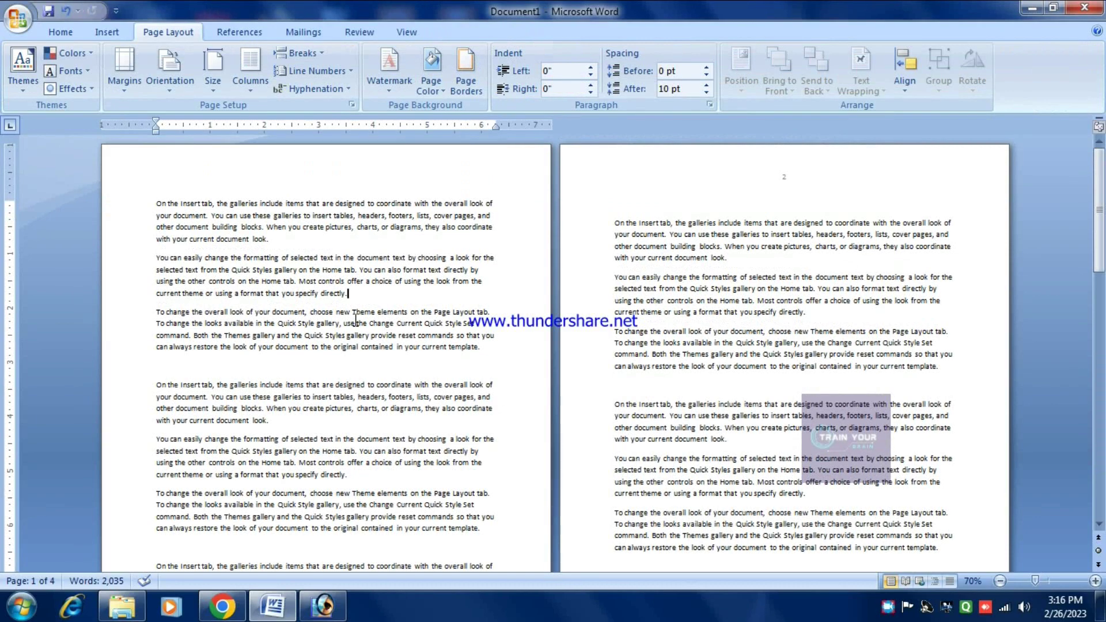
Insert a page break after the second paragraph on page 1
{"action": "scroll", "coordinate": [355, 319], "scroll_direction": "down", "scroll_amount": 3}
{"action": "scroll", "coordinate": [355, 317], "scroll_direction": "up", "scroll_amount": 3}
{"action": "left_click", "coordinate": [302, 52]}
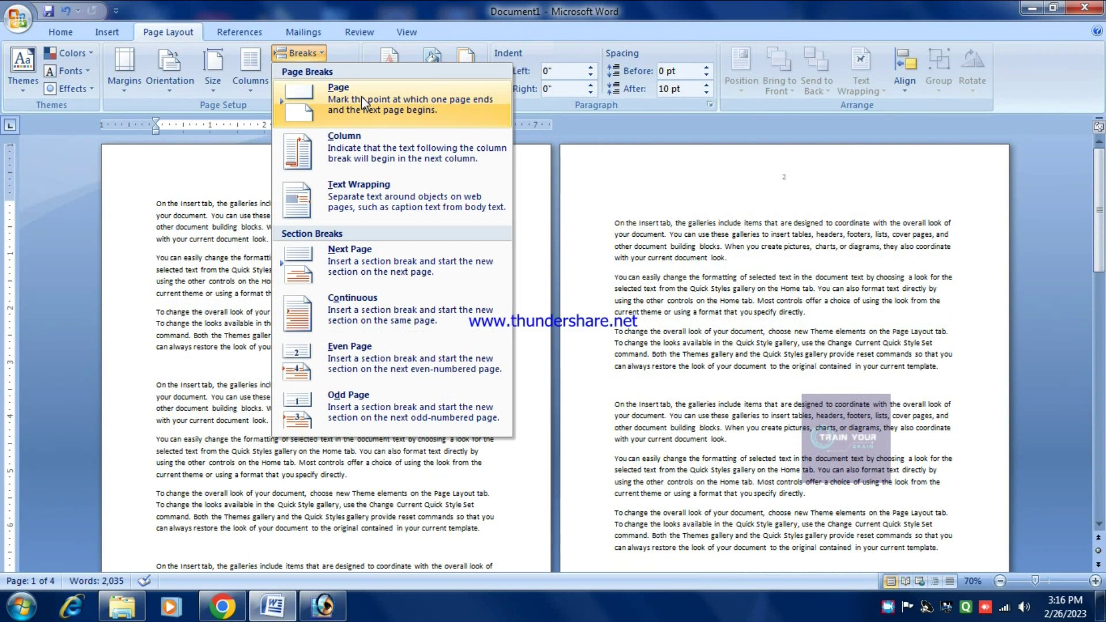
{"action": "left_click", "coordinate": [362, 95]}
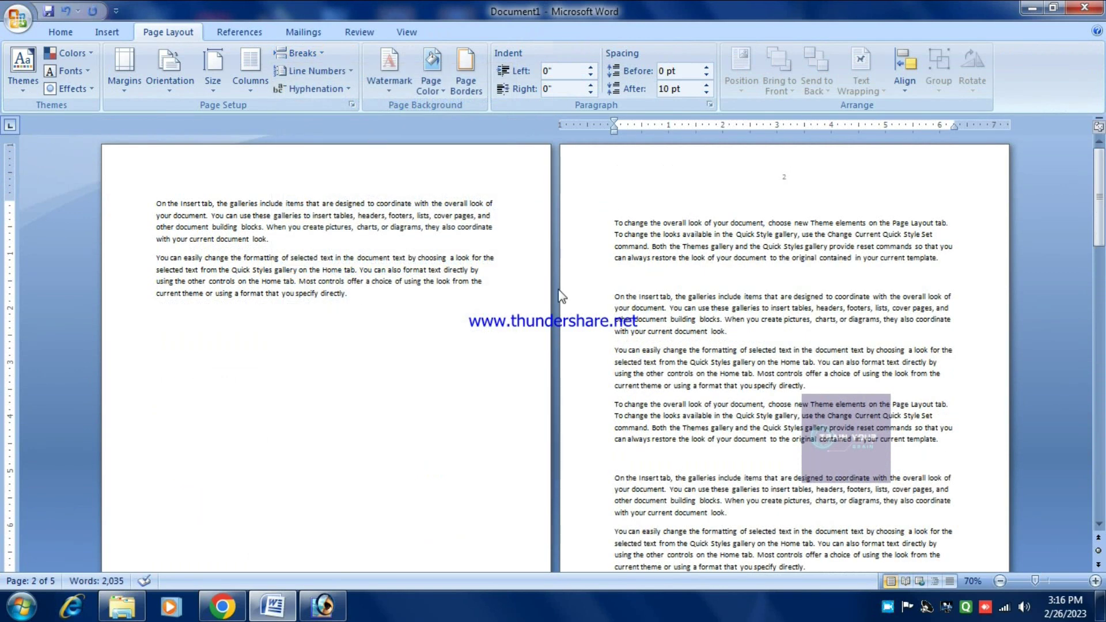
Remove the page break so the third paragraph moves back to page 1
{"action": "left_click", "coordinate": [667, 211]}
{"action": "key", "text": "BackSpace"}
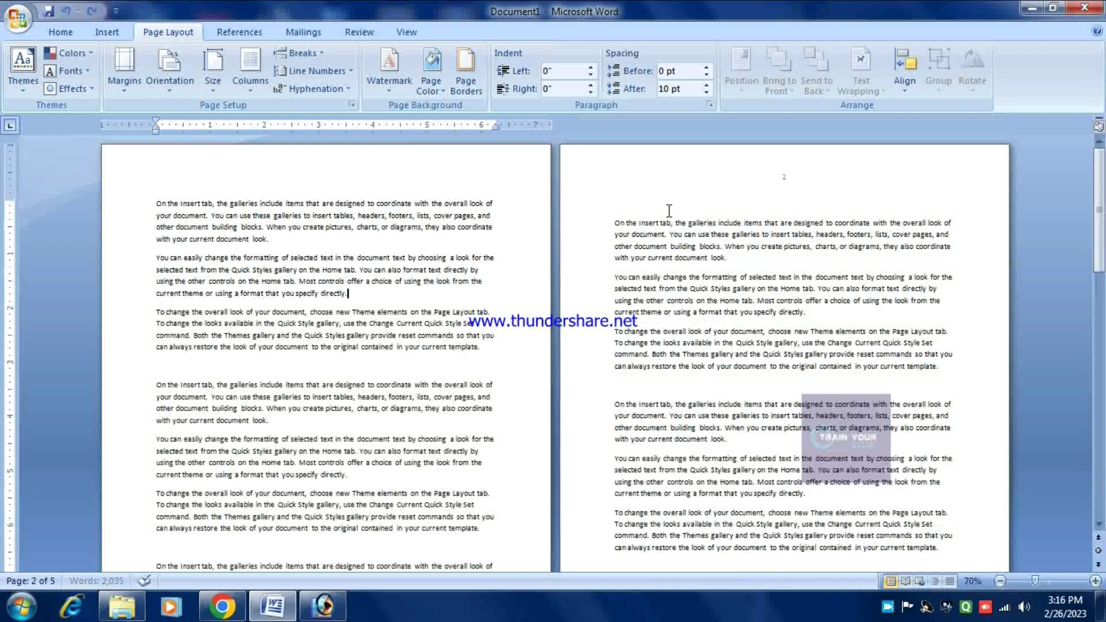
{"action": "left_click", "coordinate": [297, 52]}
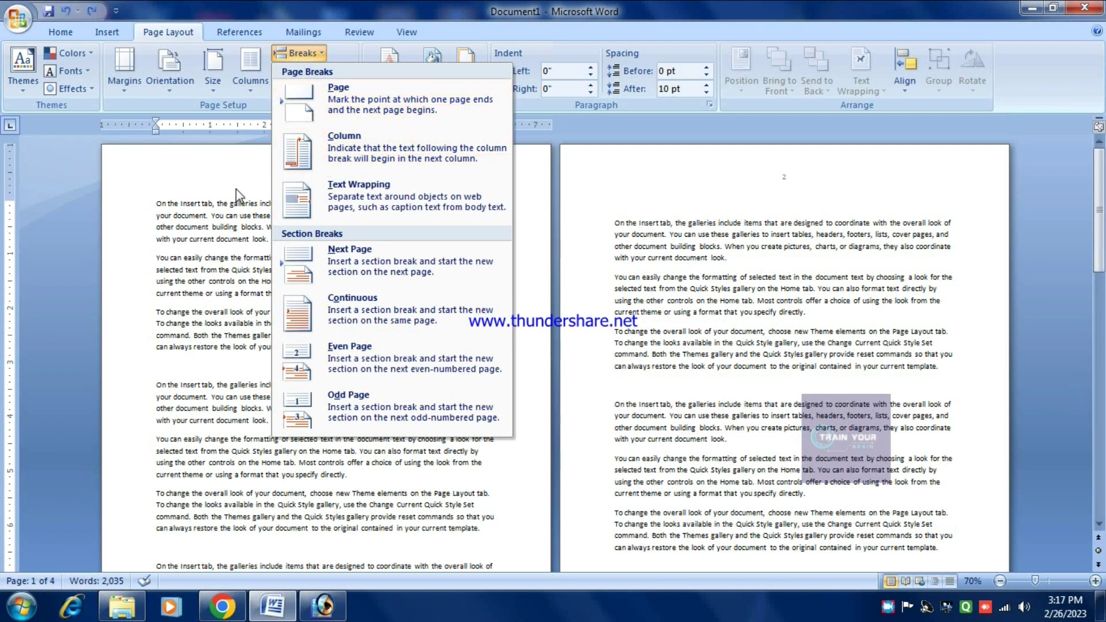
{"action": "left_click", "coordinate": [295, 221]}
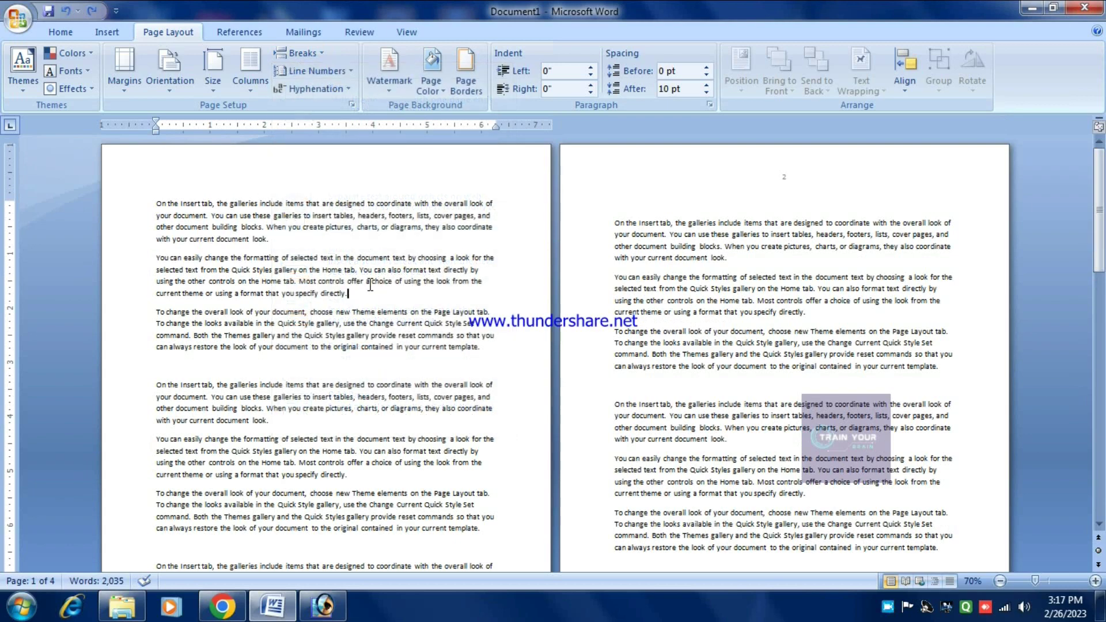
Lay out the document text in two columns
{"action": "left_click", "coordinate": [251, 78]}
{"action": "left_click", "coordinate": [267, 154]}
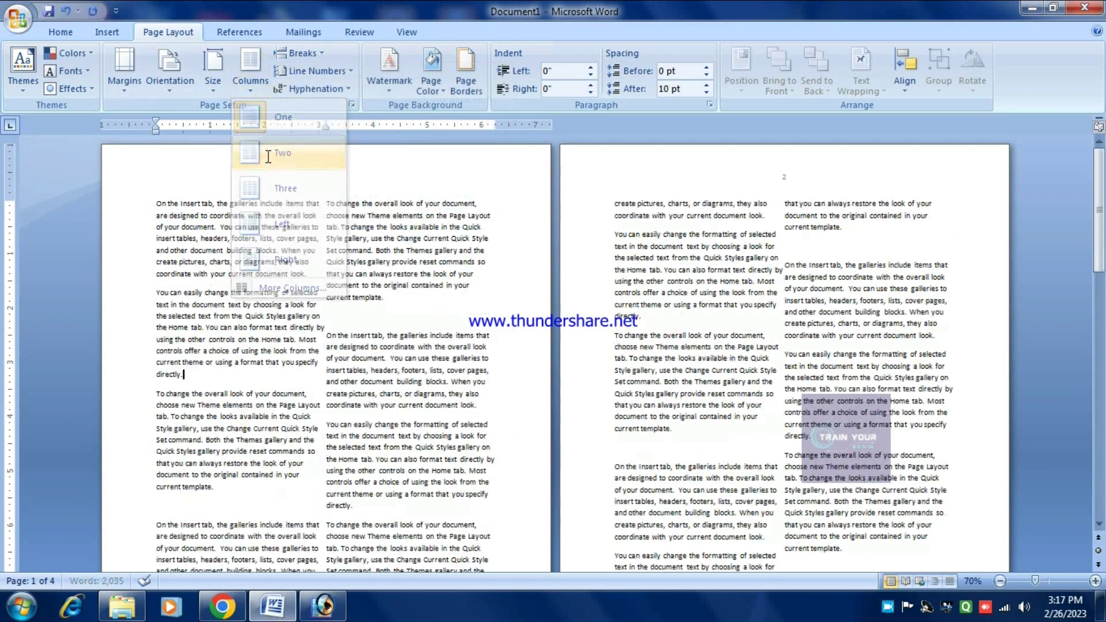
{"action": "scroll", "coordinate": [249, 298], "scroll_direction": "down", "scroll_amount": 3}
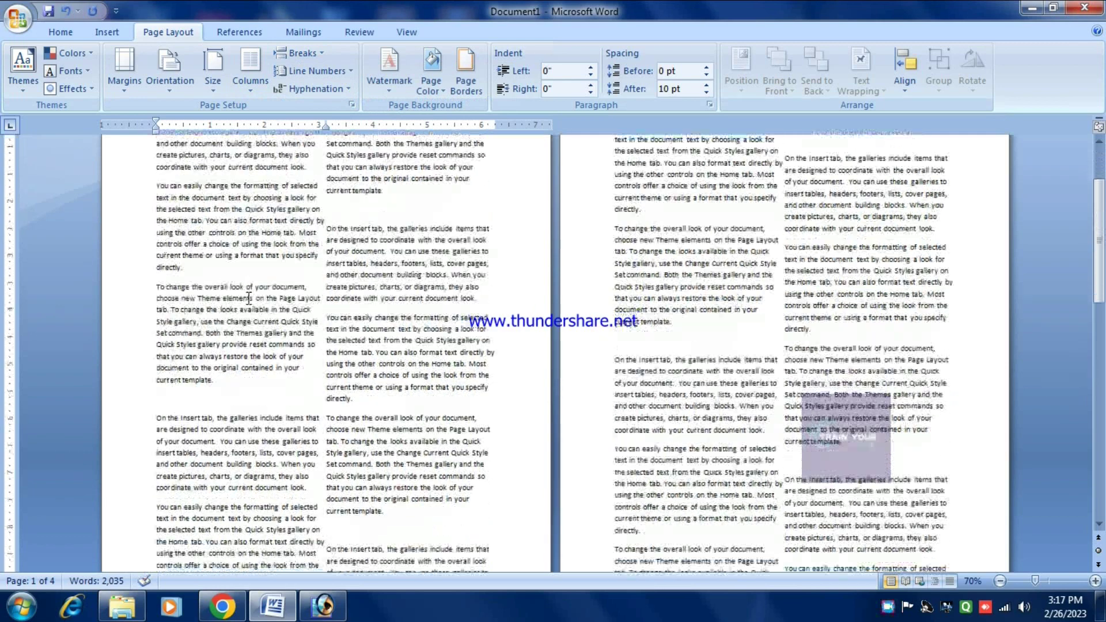
{"action": "scroll", "coordinate": [197, 248], "scroll_direction": "down", "scroll_amount": 1}
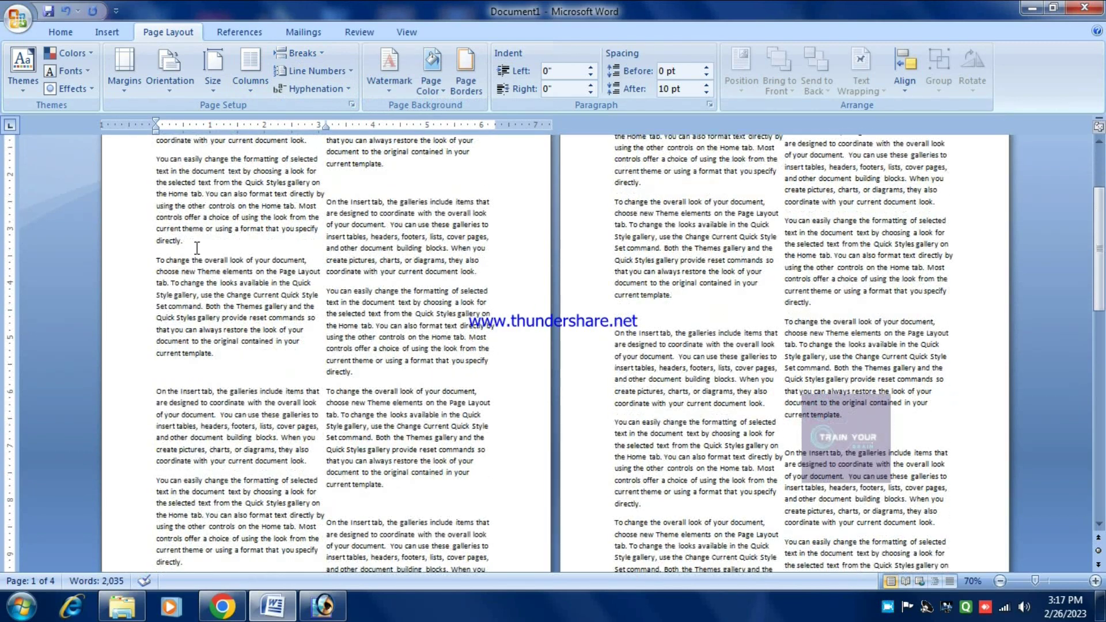
Insert a column break after the second paragraph so the following text starts in the second column
{"action": "left_click", "coordinate": [318, 54]}
{"action": "left_click", "coordinate": [339, 150]}
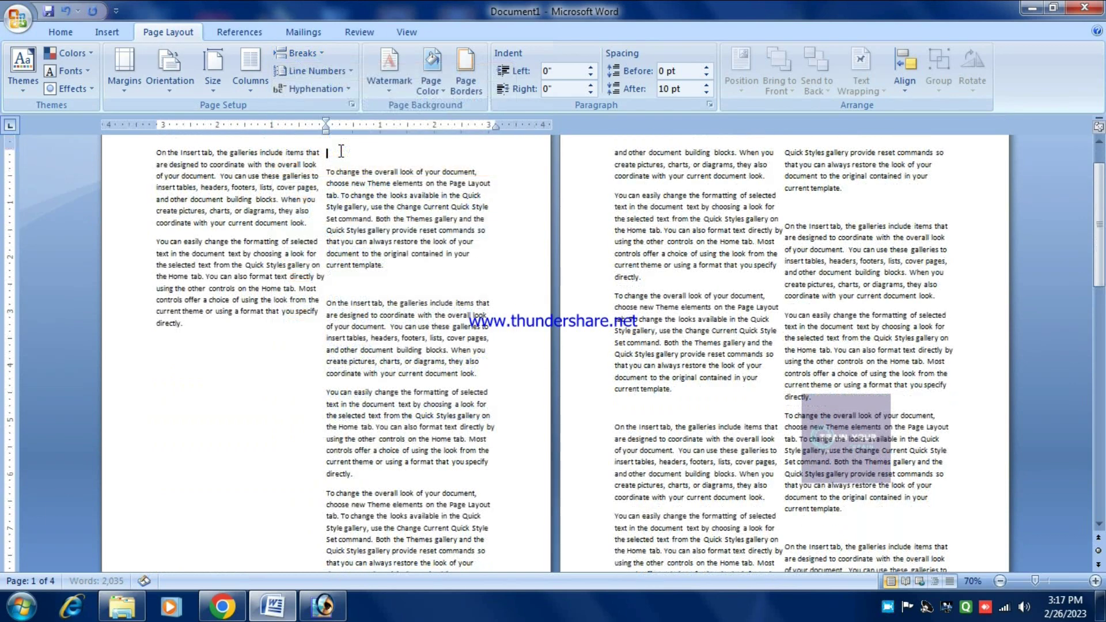
{"action": "scroll", "coordinate": [188, 342], "scroll_direction": "up", "scroll_amount": 2}
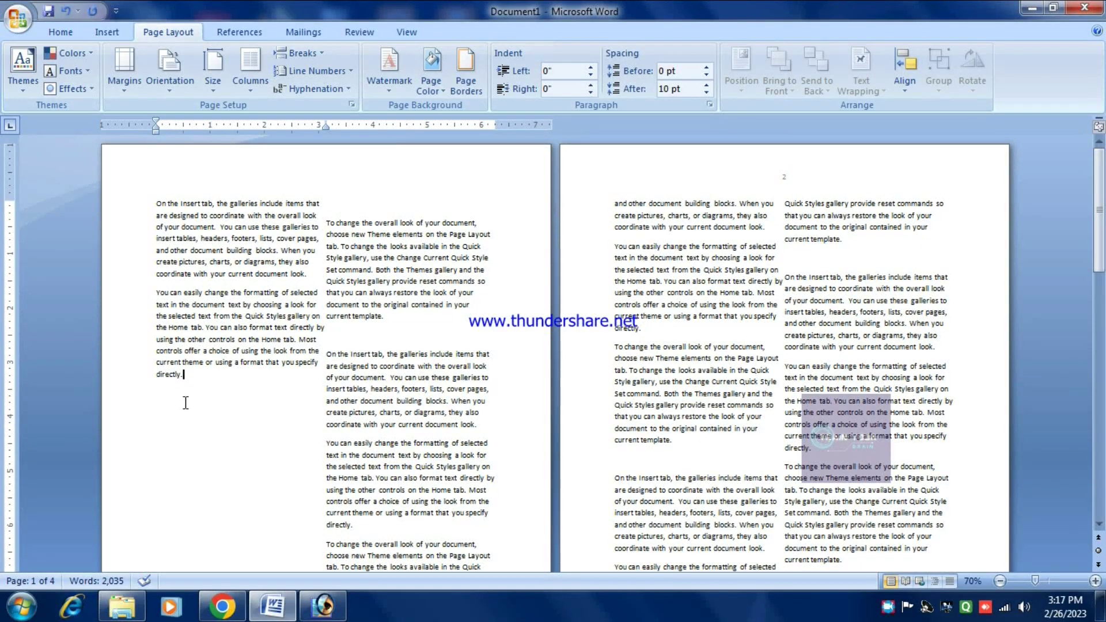
{"action": "scroll", "coordinate": [186, 403], "scroll_direction": "down", "scroll_amount": 5}
{"action": "scroll", "coordinate": [173, 417], "scroll_direction": "up", "scroll_amount": 3}
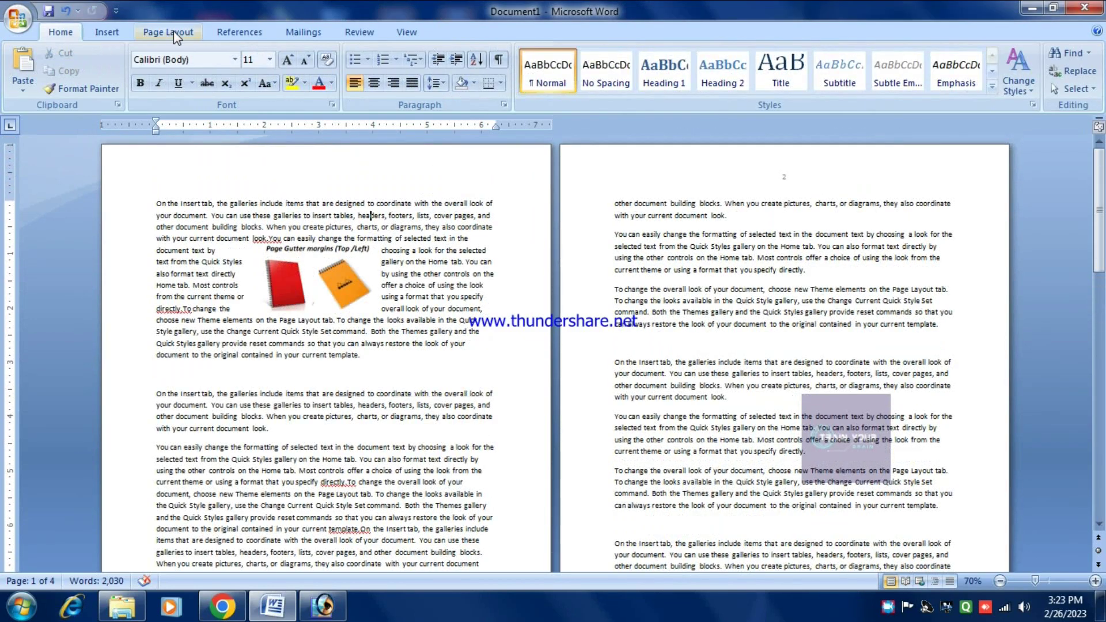
Move the Page Gutter margins picture slightly higher within the wrapped text on page 1
{"action": "left_click", "coordinate": [174, 32]}
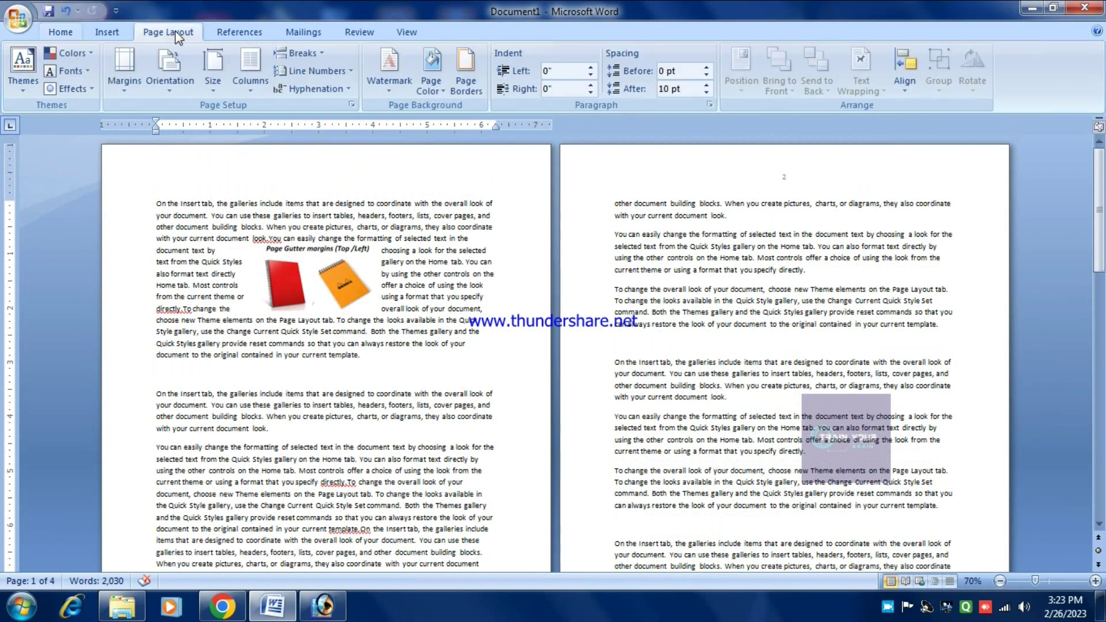
{"action": "left_click", "coordinate": [319, 53]}
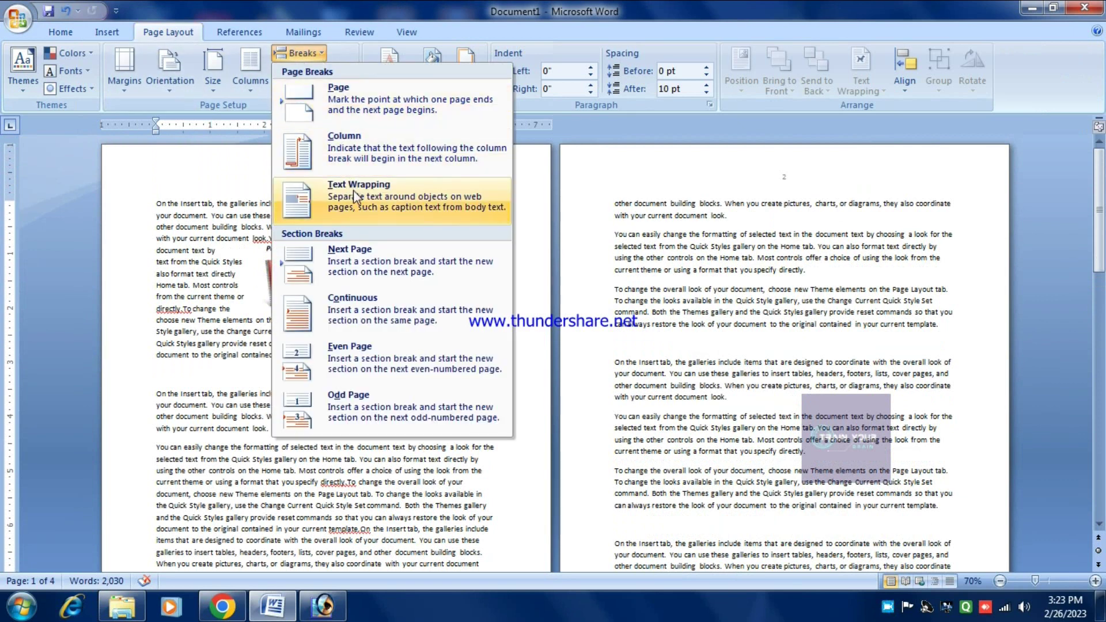
{"action": "left_click", "coordinate": [369, 291]}
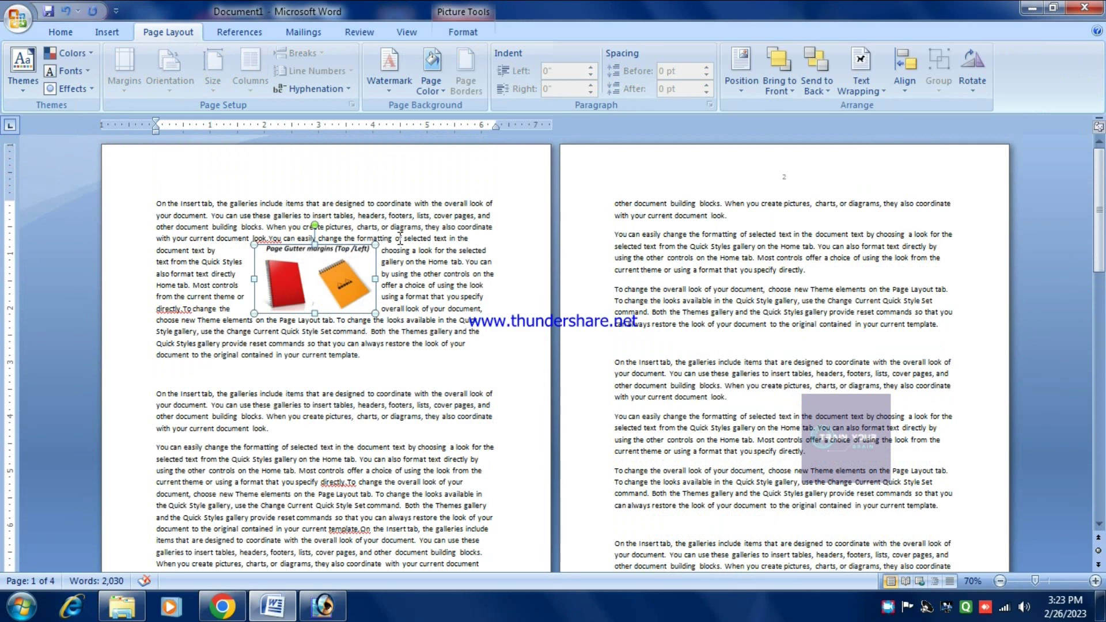
{"action": "left_click_drag", "start_coordinate": [314, 279], "coordinate": [336, 268]}
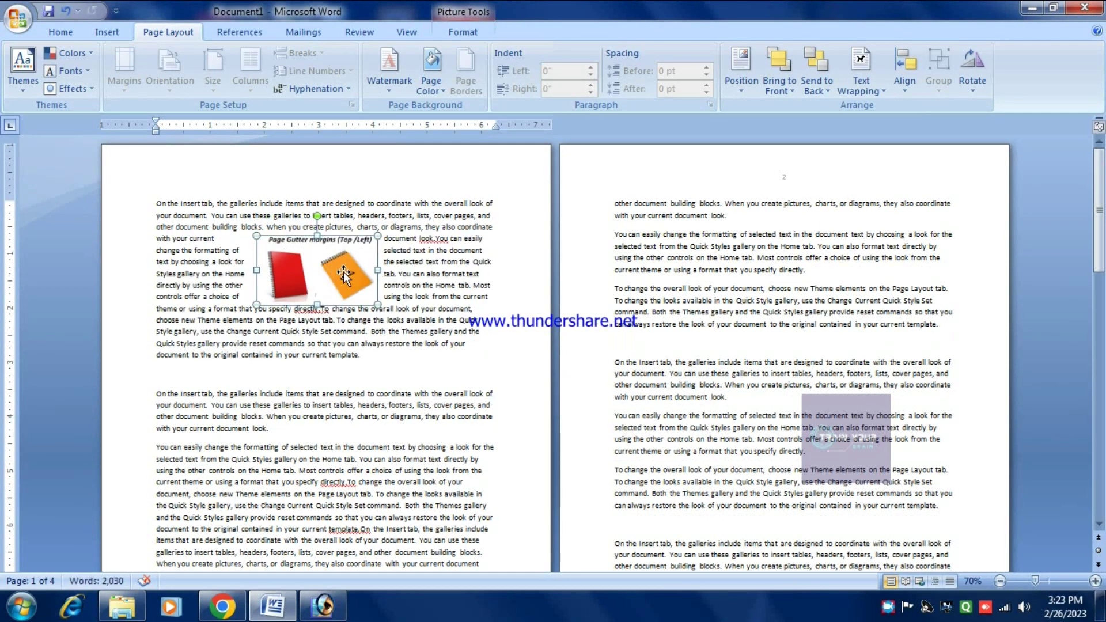
Insert a Text Wrapping break before "document look" beside the picture so the text continues below it
{"action": "left_click", "coordinate": [383, 241]}
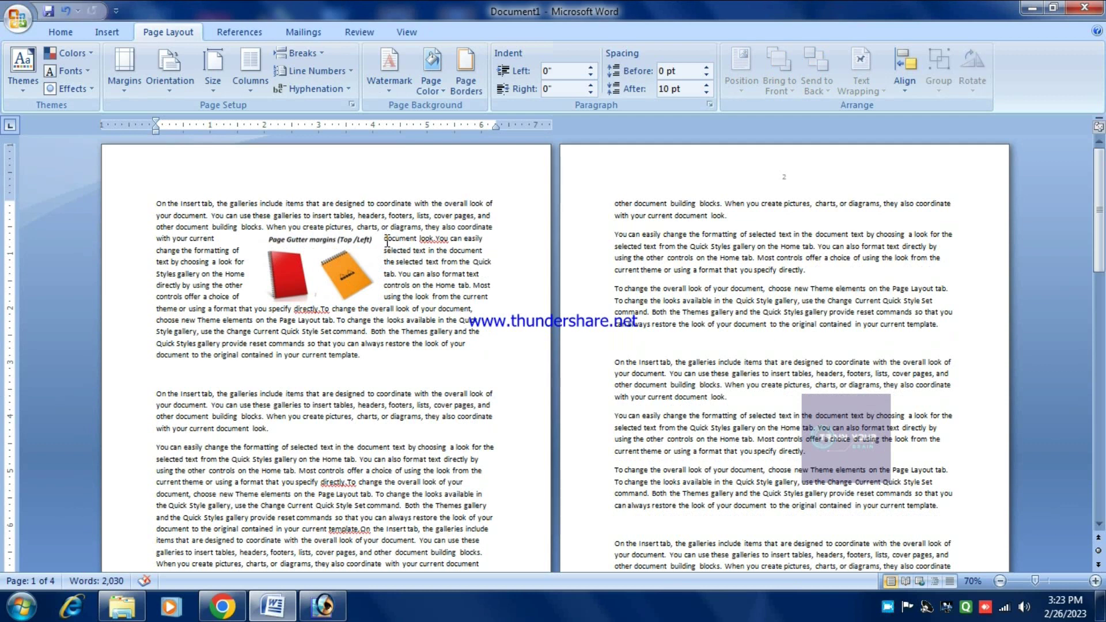
{"action": "left_click", "coordinate": [297, 53]}
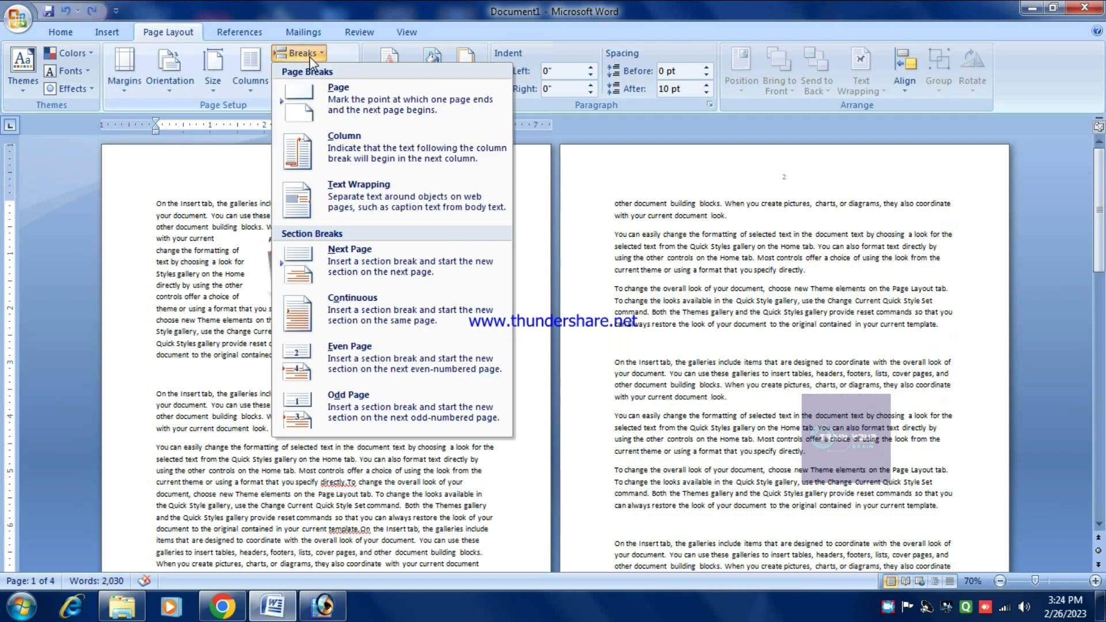
{"action": "left_click", "coordinate": [358, 190]}
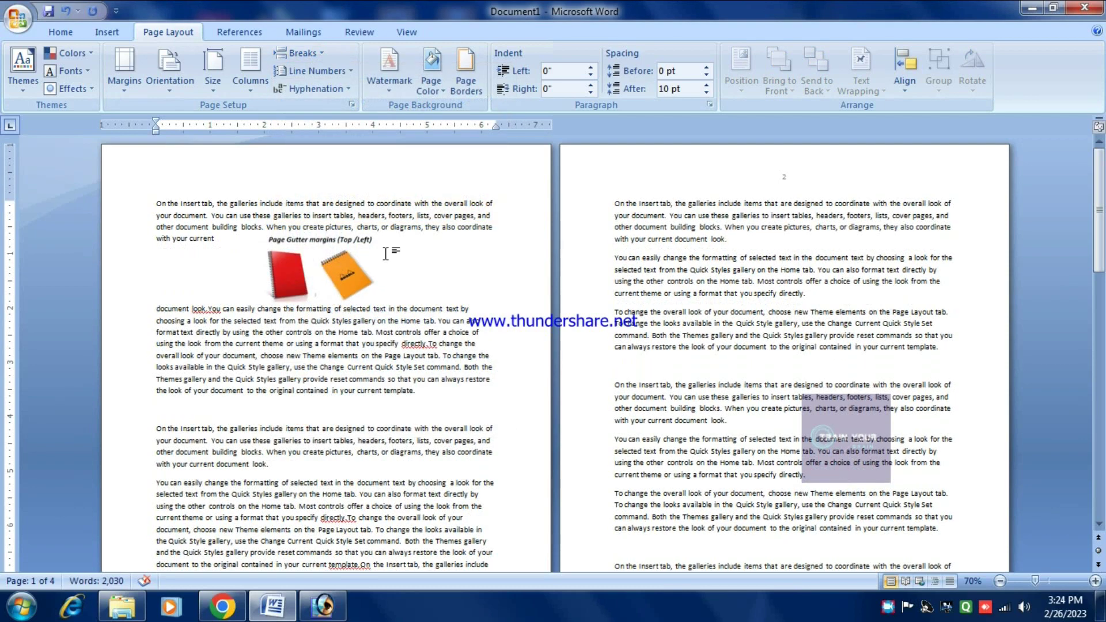
{"action": "left_click", "coordinate": [335, 271]}
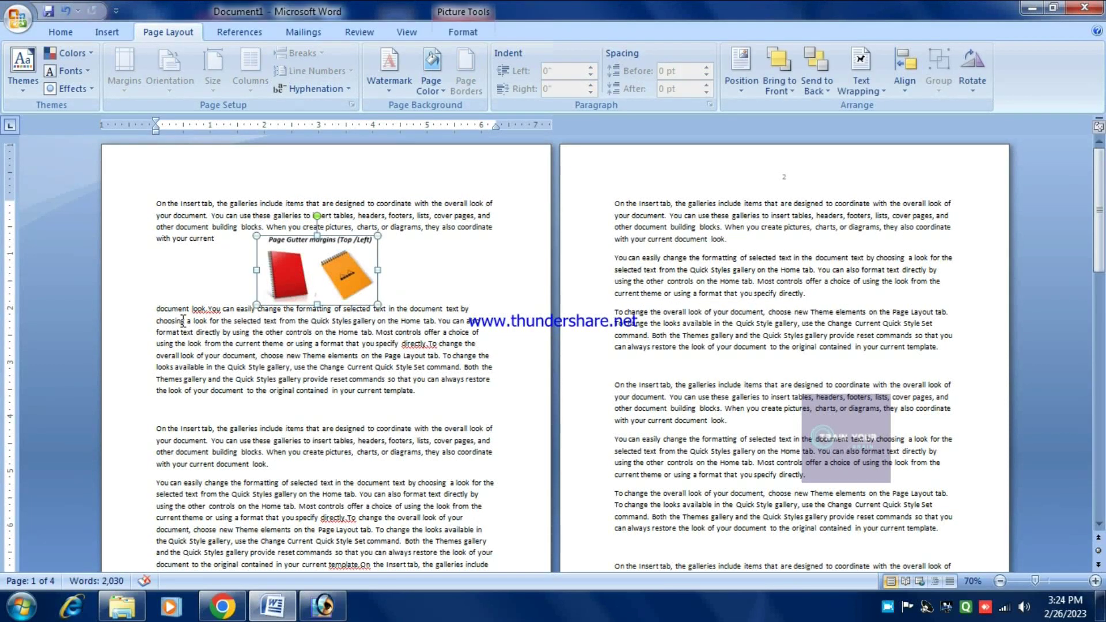
{"action": "left_click", "coordinate": [160, 311]}
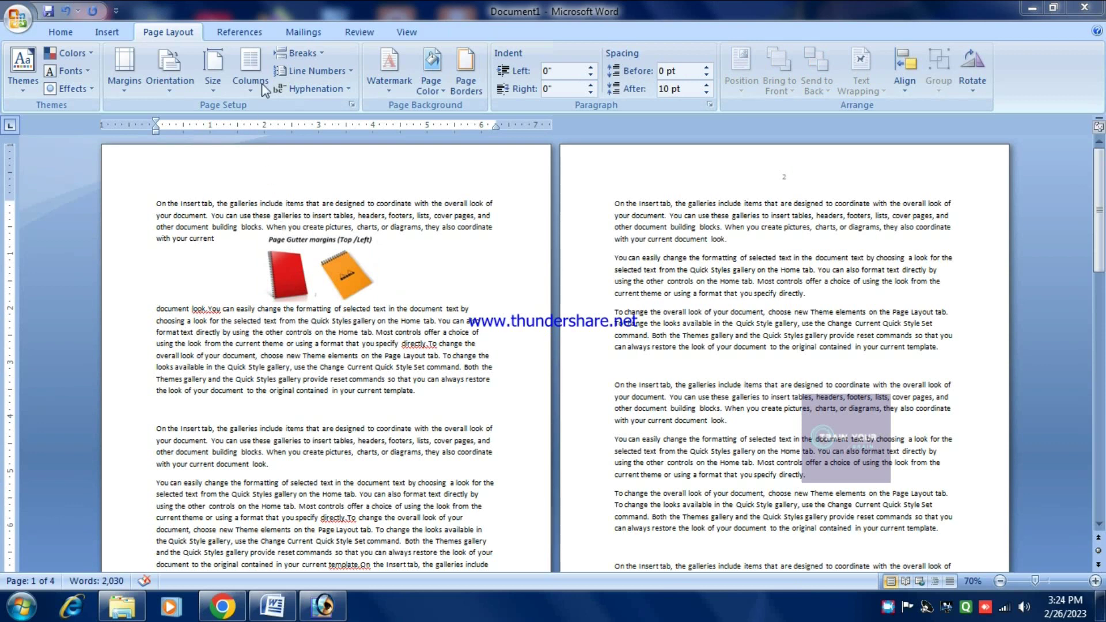
Insert a Next Page section break after the third paragraph on page 2
{"action": "left_click", "coordinate": [315, 54]}
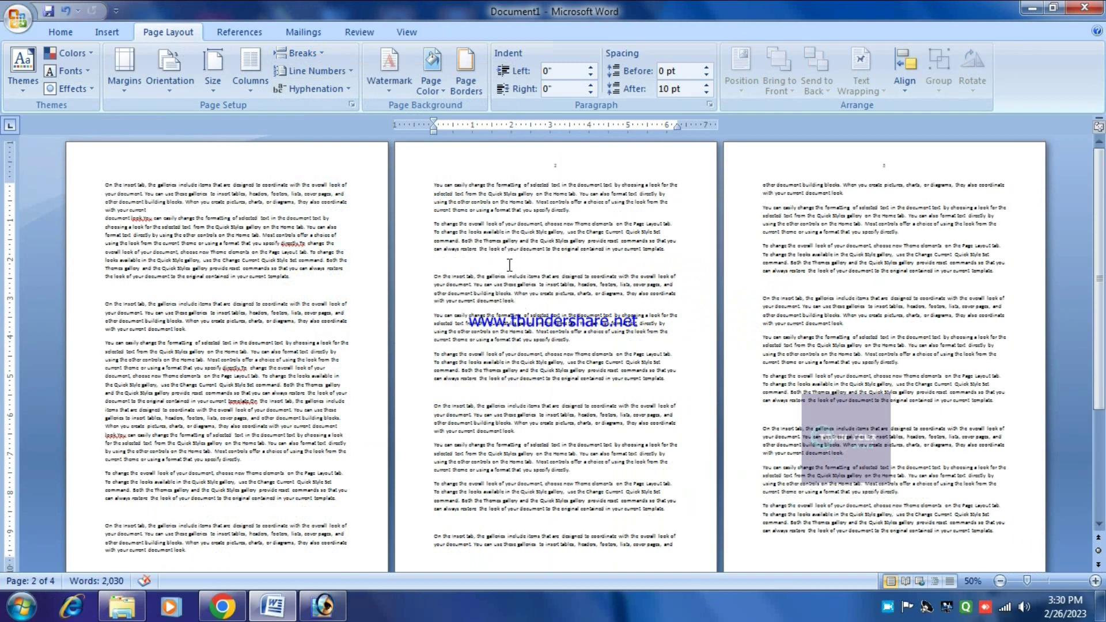
{"action": "left_click", "coordinate": [322, 51]}
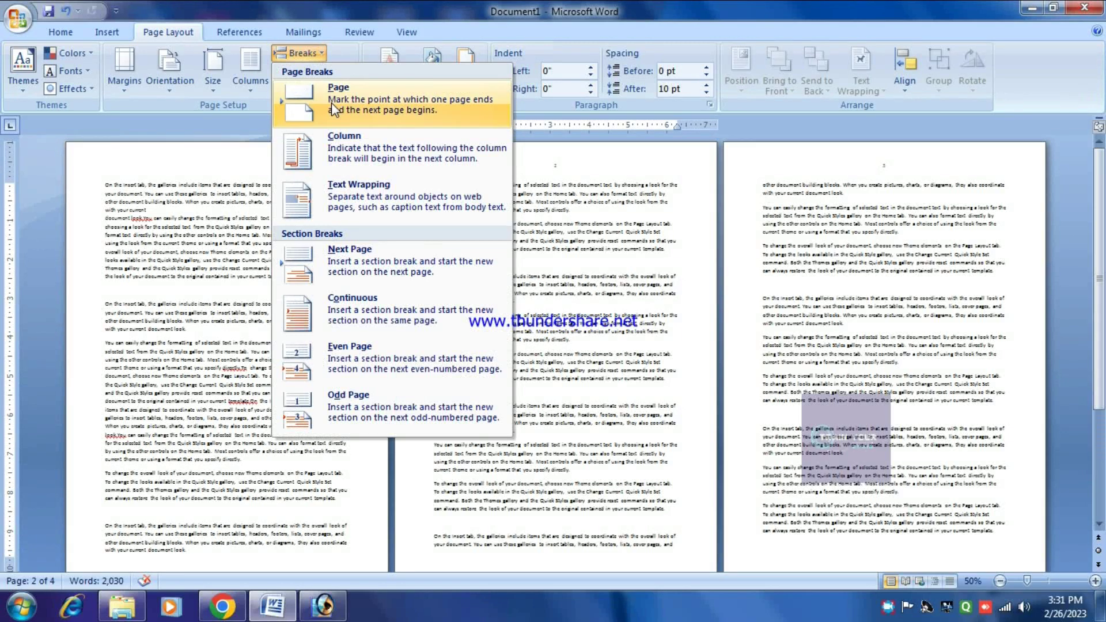
{"action": "left_click", "coordinate": [371, 261]}
Remove the Next Page section break so the moved text returns to page 2
{"action": "left_click_drag", "start_coordinate": [435, 303], "coordinate": [565, 377]}
{"action": "scroll", "coordinate": [729, 255], "scroll_direction": "up", "scroll_amount": 1}
{"action": "left_click_drag", "start_coordinate": [763, 186], "coordinate": [1009, 521]}
{"action": "key", "text": "Delete"}
{"action": "left_click", "coordinate": [320, 54]}
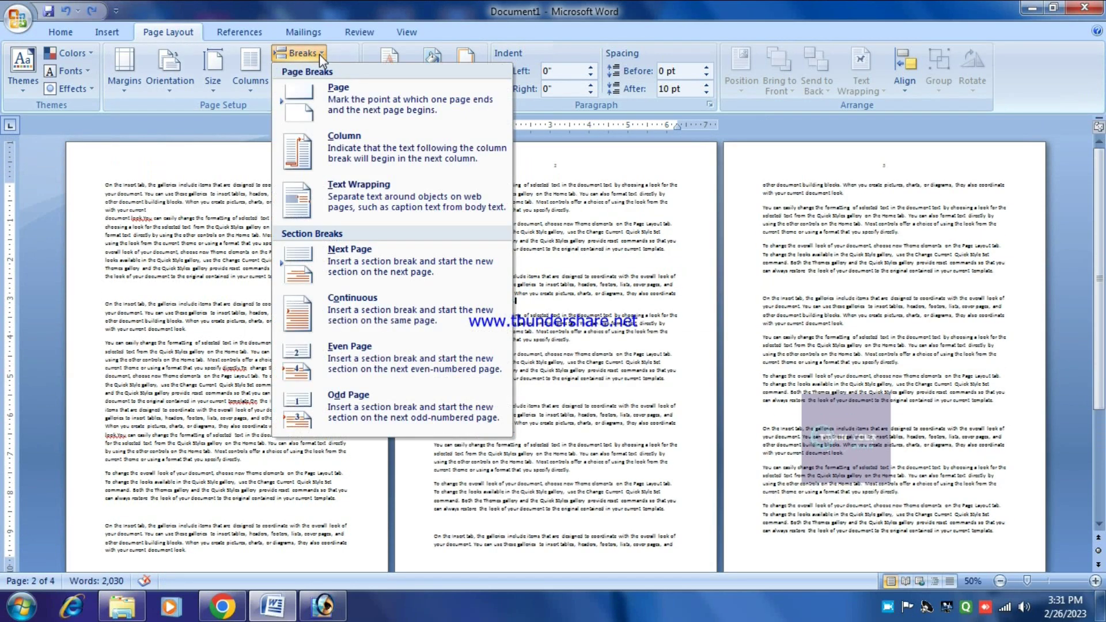
{"action": "left_click", "coordinate": [354, 313]}
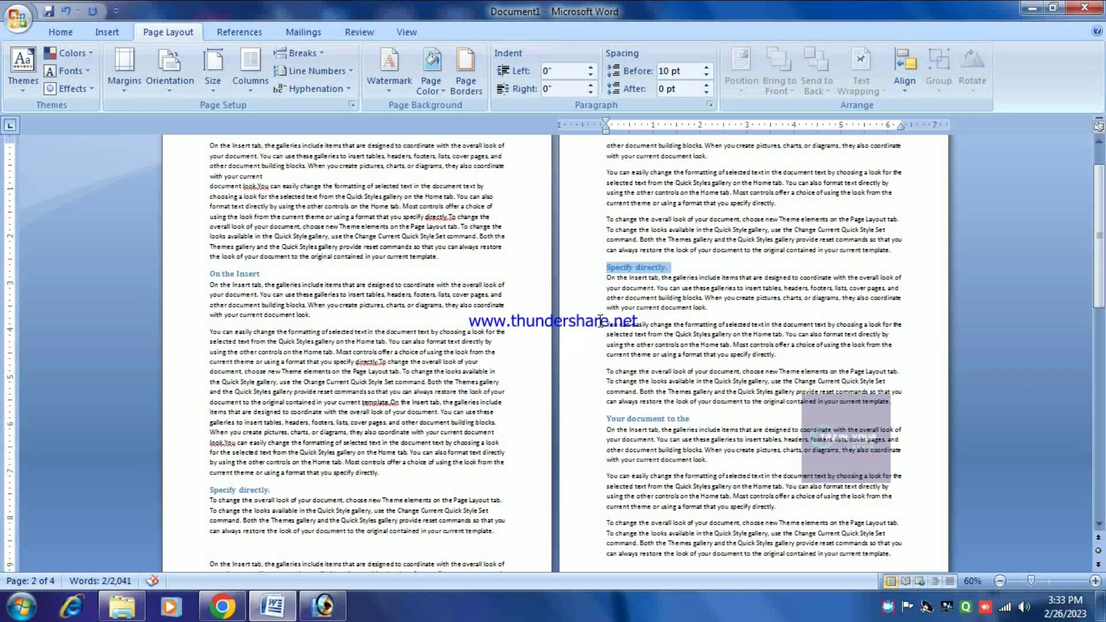
{"action": "left_click_drag", "start_coordinate": [603, 418], "coordinate": [685, 417]}
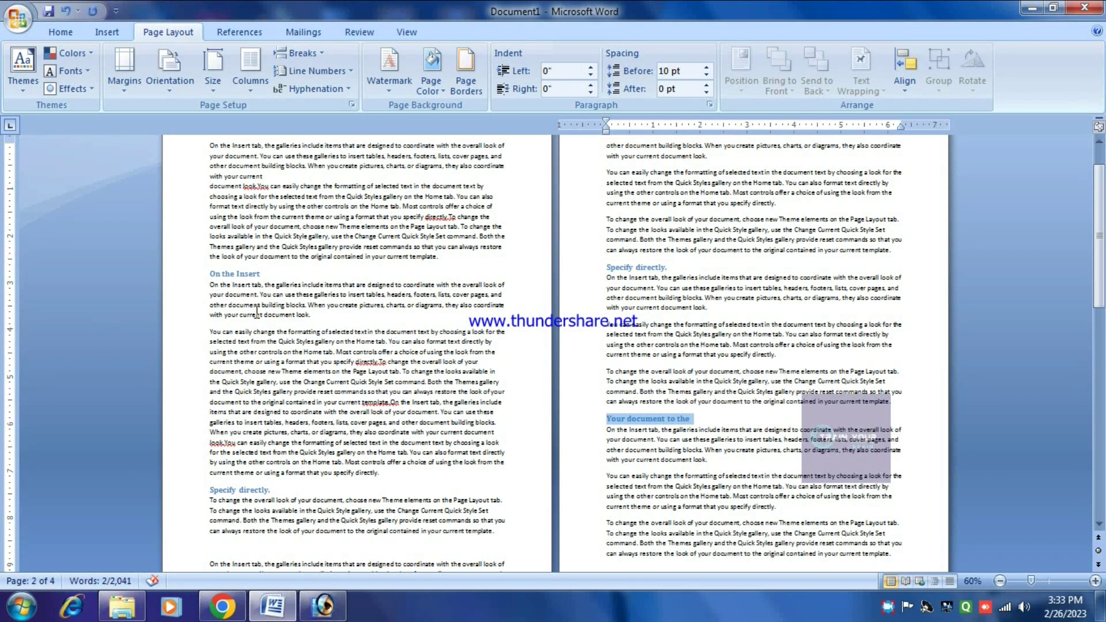
{"action": "left_click_drag", "start_coordinate": [209, 274], "coordinate": [252, 275]}
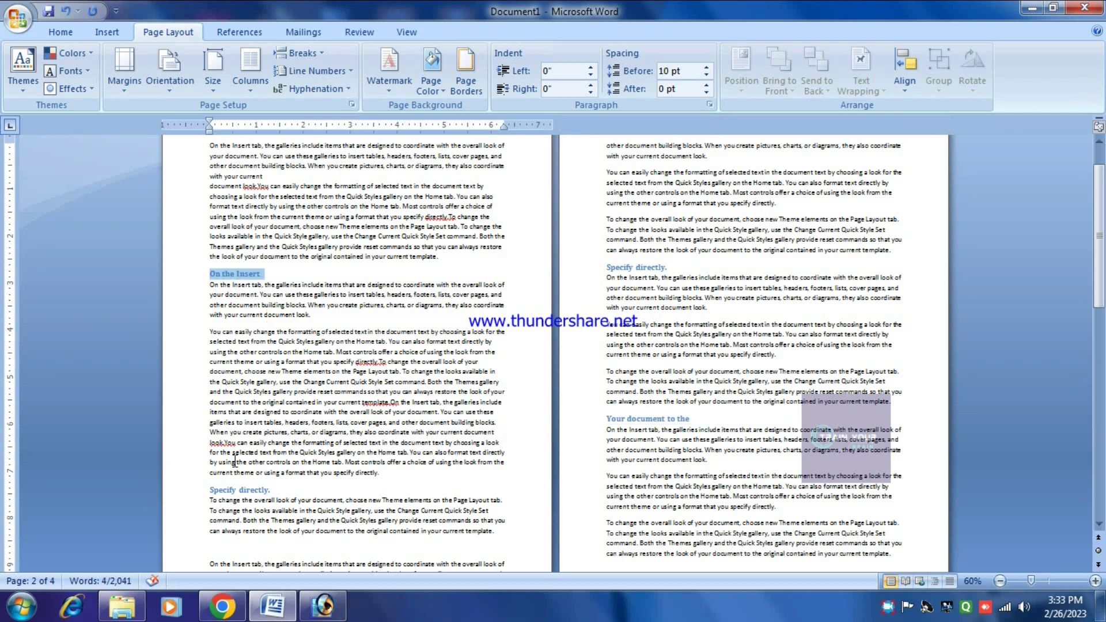
{"action": "left_click_drag", "start_coordinate": [208, 491], "coordinate": [272, 491]}
{"action": "scroll", "coordinate": [715, 336], "scroll_direction": "up", "scroll_amount": 1}
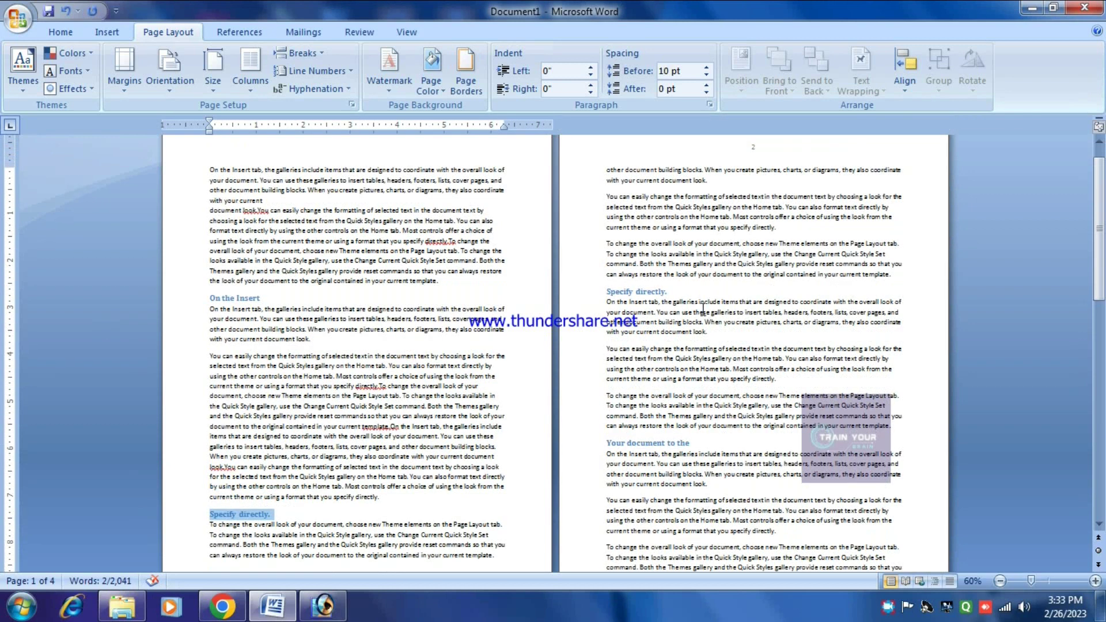
Justify the three paragraphs under the "Specify directly." heading on page 2
{"action": "left_click_drag", "start_coordinate": [617, 304], "coordinate": [895, 429]}
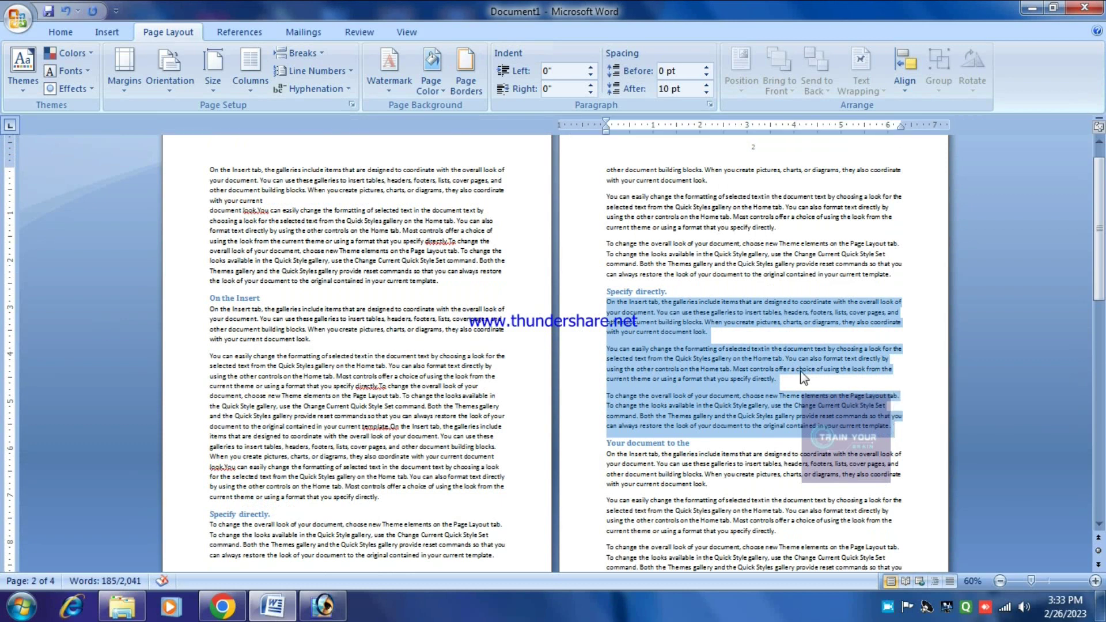
{"action": "key", "text": "ctrl+j"}
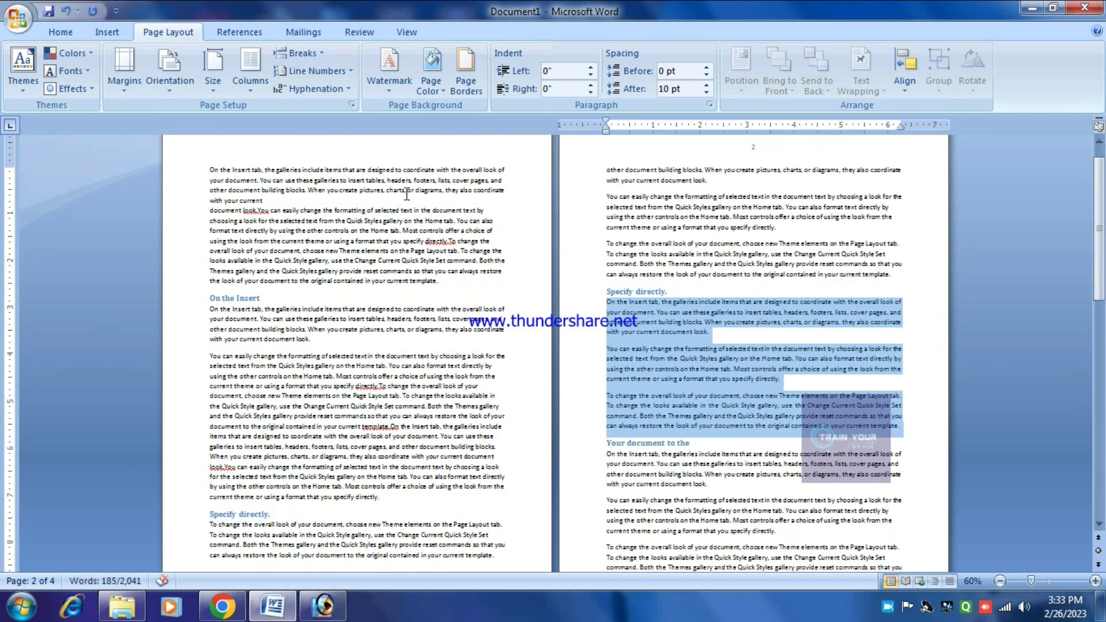
{"action": "left_click", "coordinate": [654, 369]}
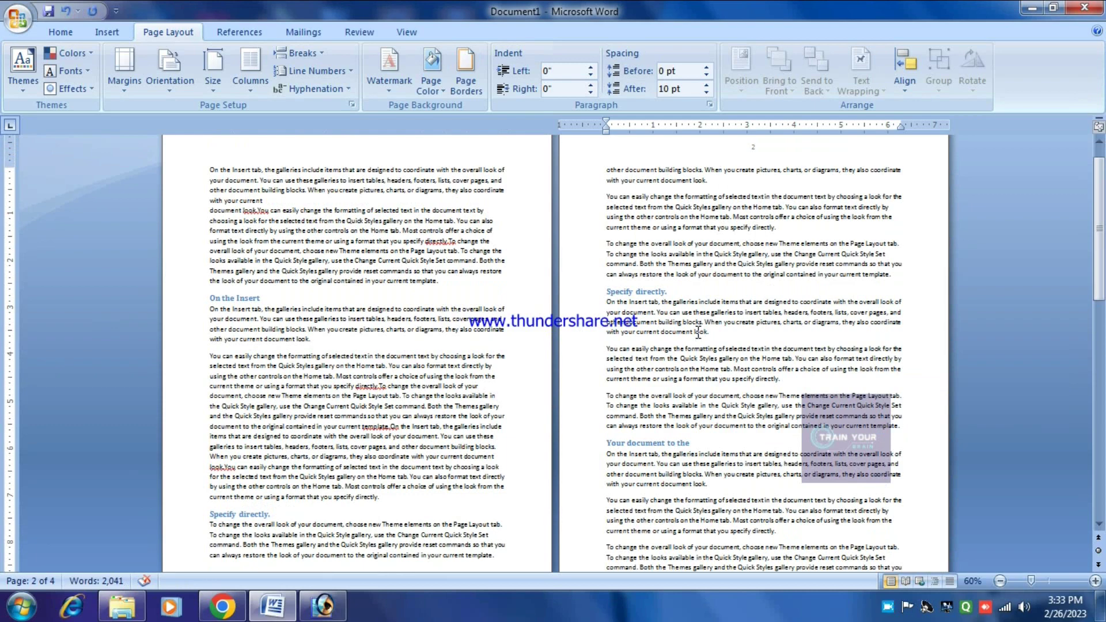
Format the whole document in three columns, then undo that column layout
{"action": "left_click", "coordinate": [254, 86]}
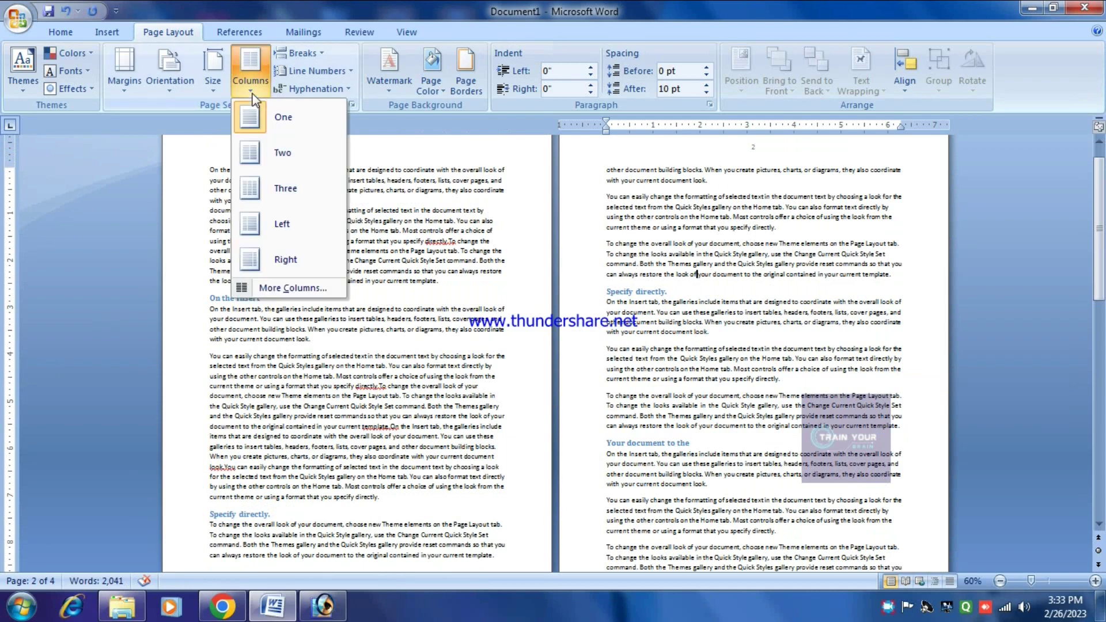
{"action": "left_click", "coordinate": [269, 187]}
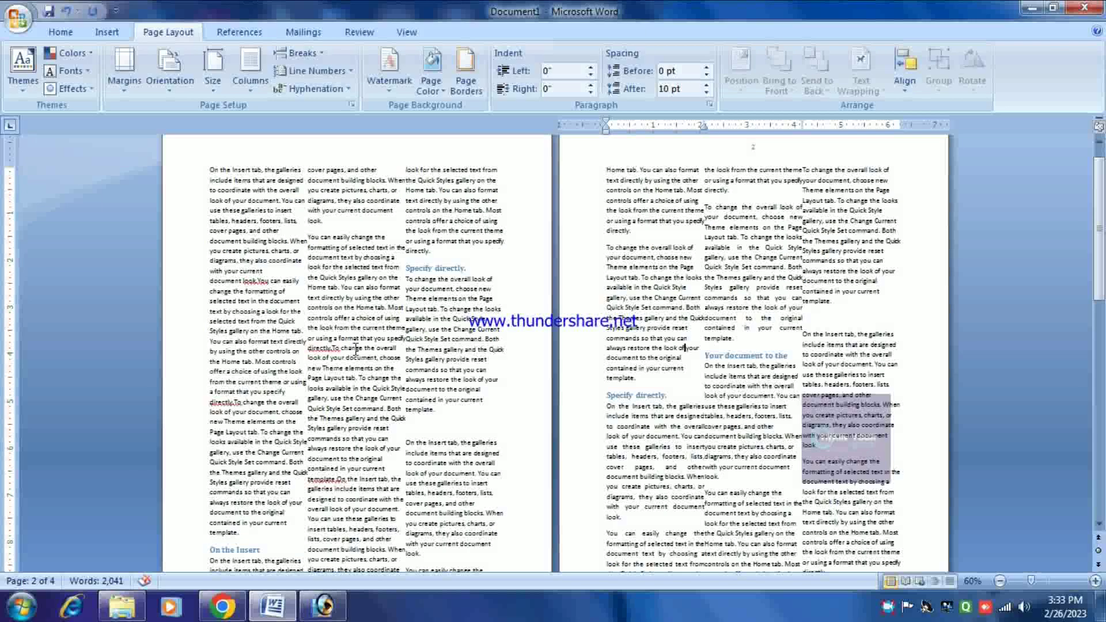
{"action": "scroll", "coordinate": [439, 321], "scroll_direction": "down", "scroll_amount": 3}
{"action": "scroll", "coordinate": [440, 321], "scroll_direction": "down", "scroll_amount": 10}
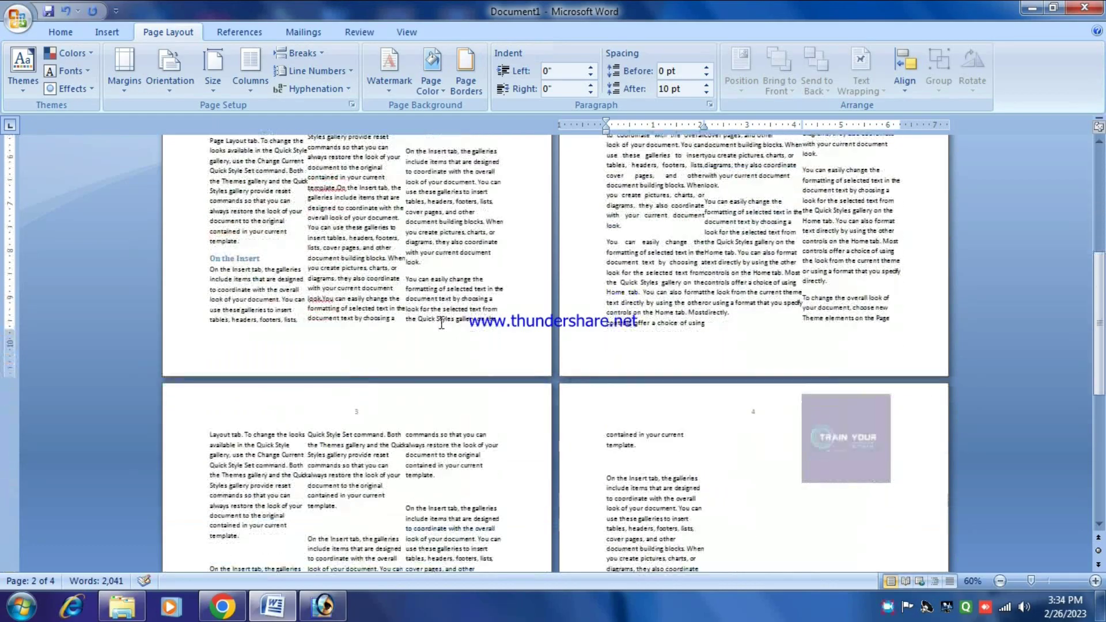
{"action": "scroll", "coordinate": [441, 321], "scroll_direction": "up", "scroll_amount": 15}
{"action": "scroll", "coordinate": [442, 320], "scroll_direction": "down", "scroll_amount": 20}
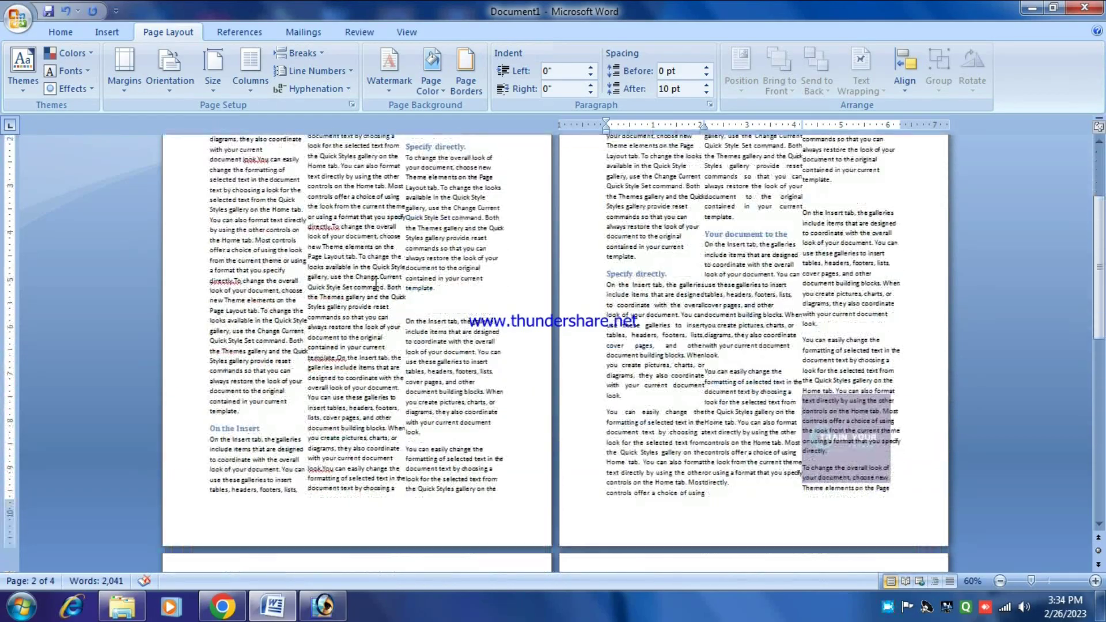
{"action": "scroll", "coordinate": [386, 306], "scroll_direction": "up", "scroll_amount": 6}
{"action": "key", "text": "ctrl+z"}
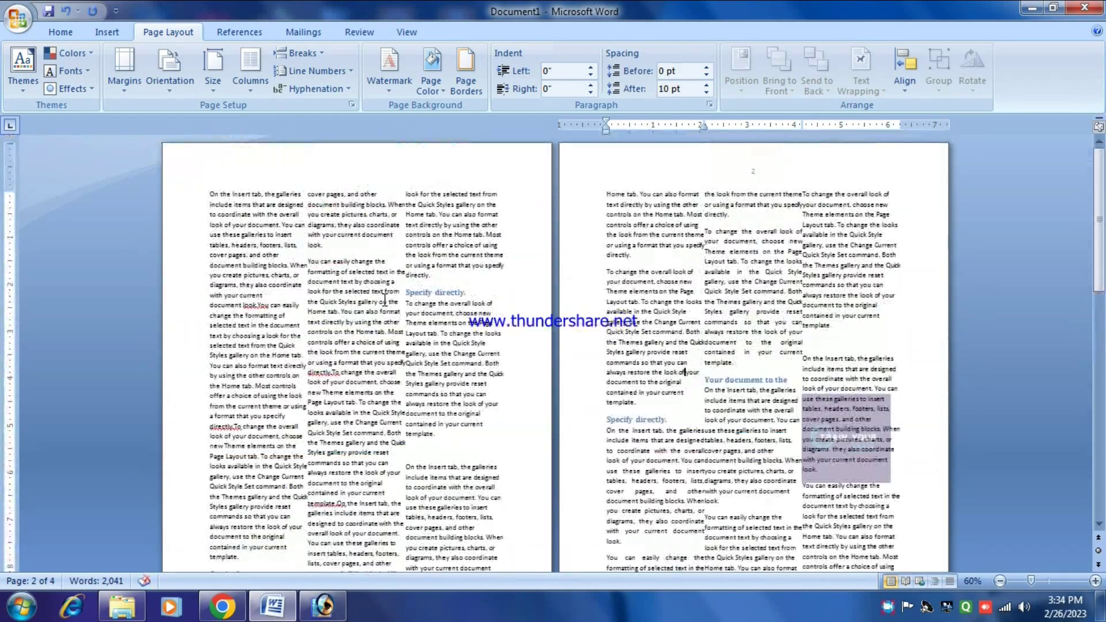
Insert a Continuous section break at the end of the paragraph above the "Specify directly." heading on page 2
{"action": "left_click_drag", "start_coordinate": [604, 332], "coordinate": [907, 460]}
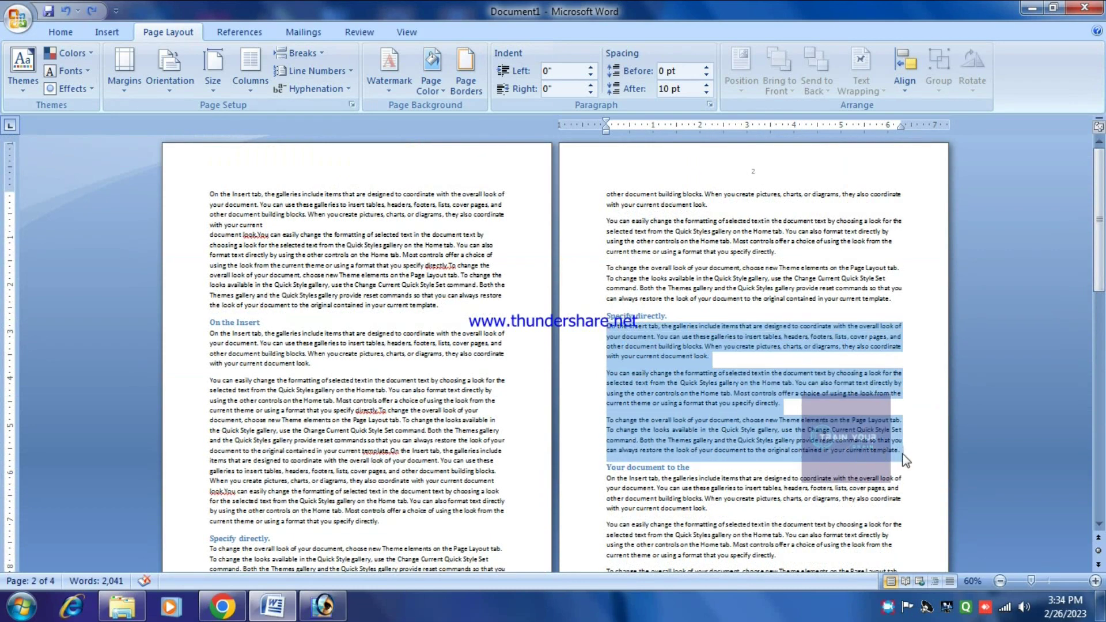
{"action": "left_click", "coordinate": [669, 311]}
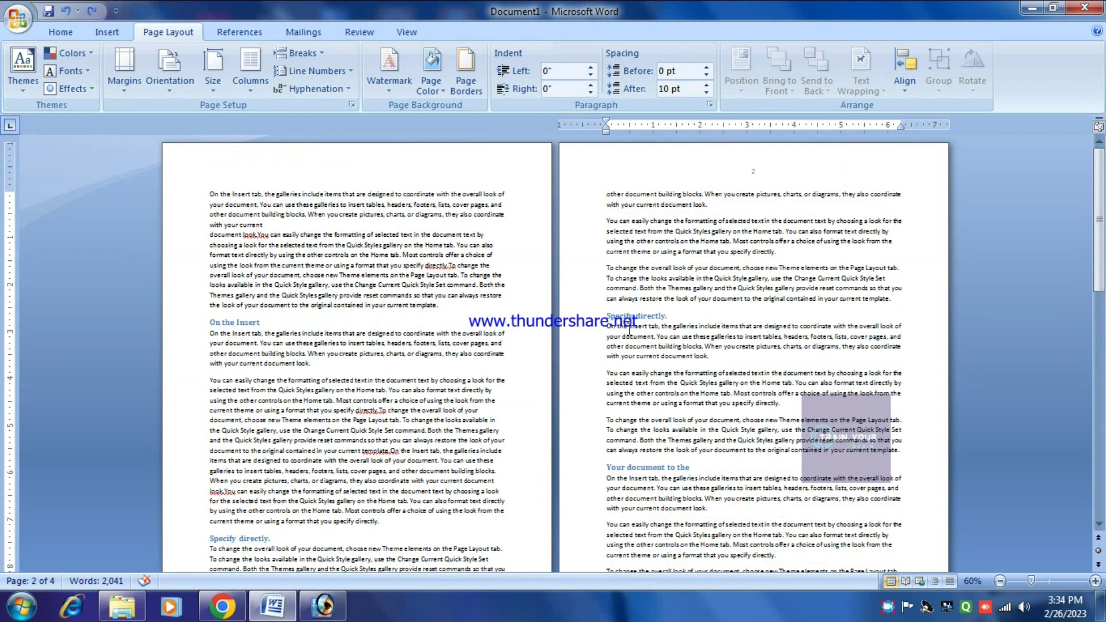
{"action": "left_click_drag", "start_coordinate": [607, 314], "coordinate": [897, 457]}
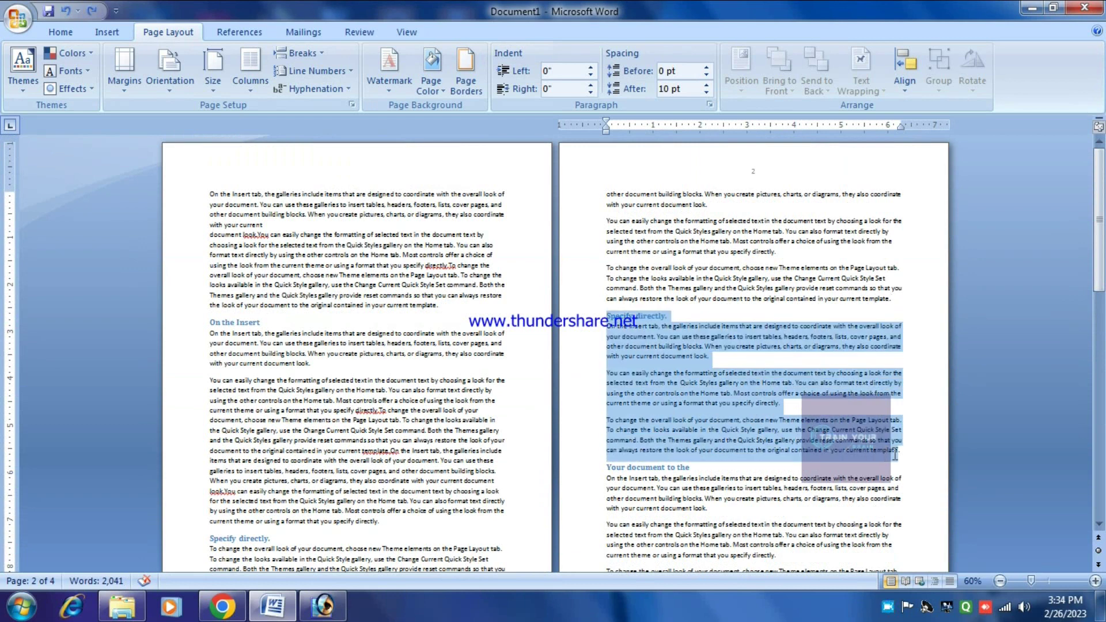
{"action": "left_click", "coordinate": [899, 299]}
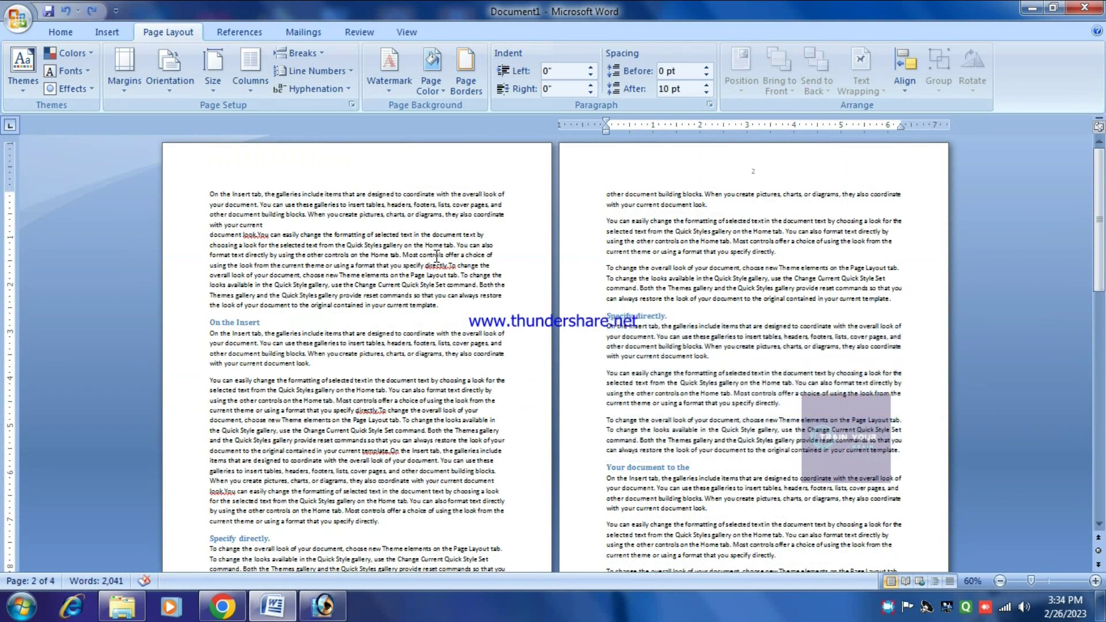
{"action": "left_click", "coordinate": [315, 53]}
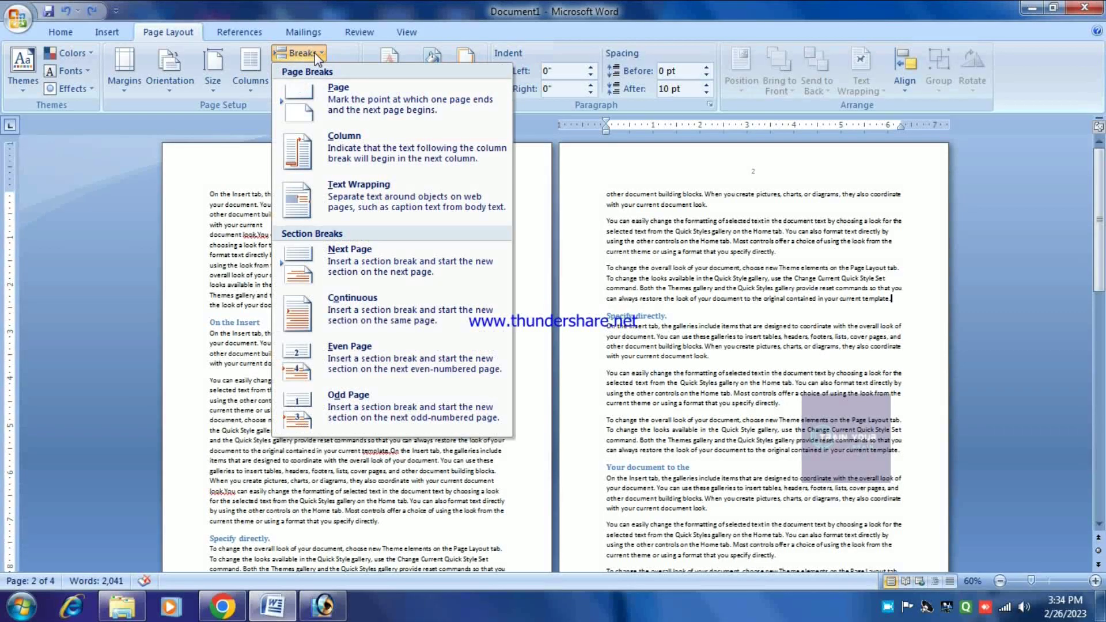
{"action": "left_click", "coordinate": [373, 312]}
Insert a Continuous section break at the end of the justified text, just before the "Your document to the" heading
{"action": "scroll", "coordinate": [582, 422], "scroll_direction": "down", "scroll_amount": 1}
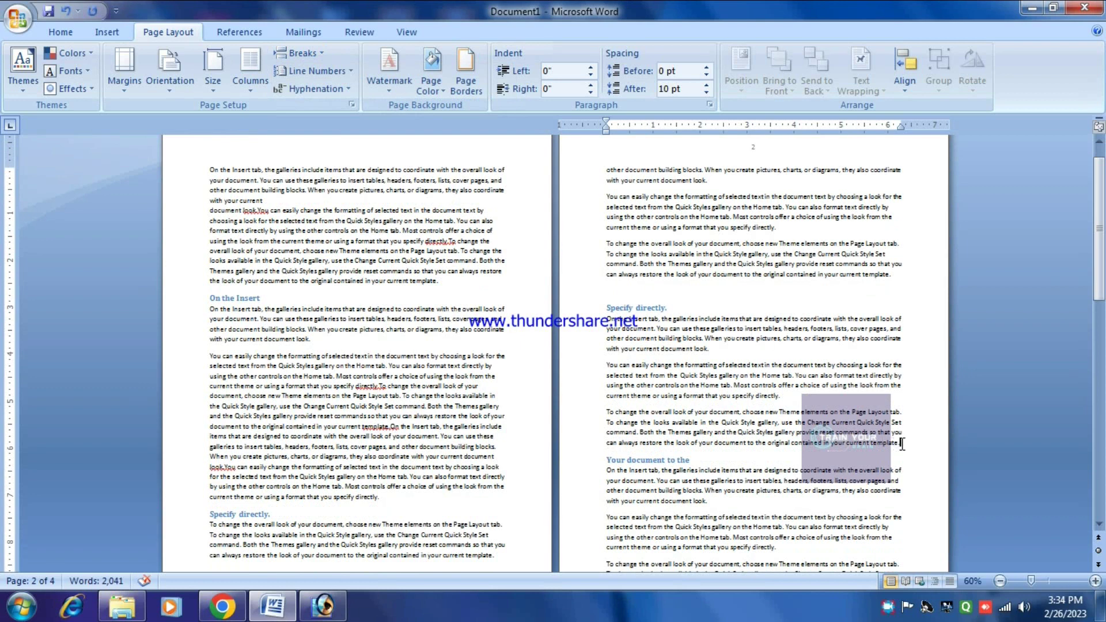
{"action": "scroll", "coordinate": [667, 445], "scroll_direction": "down", "scroll_amount": 2}
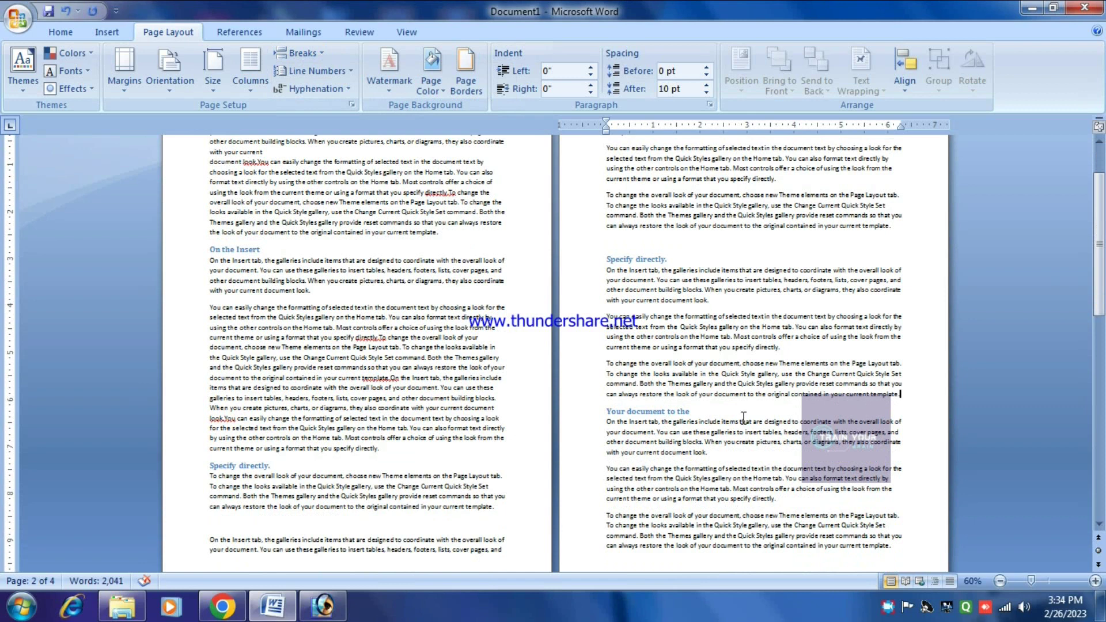
{"action": "left_click", "coordinate": [299, 53]}
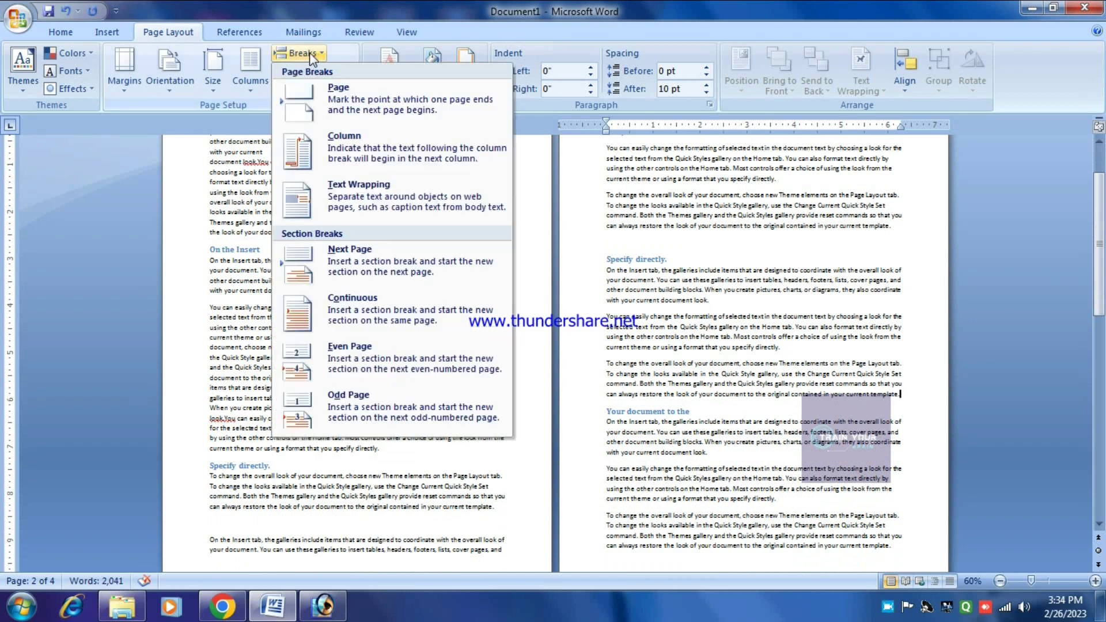
{"action": "left_click", "coordinate": [371, 309]}
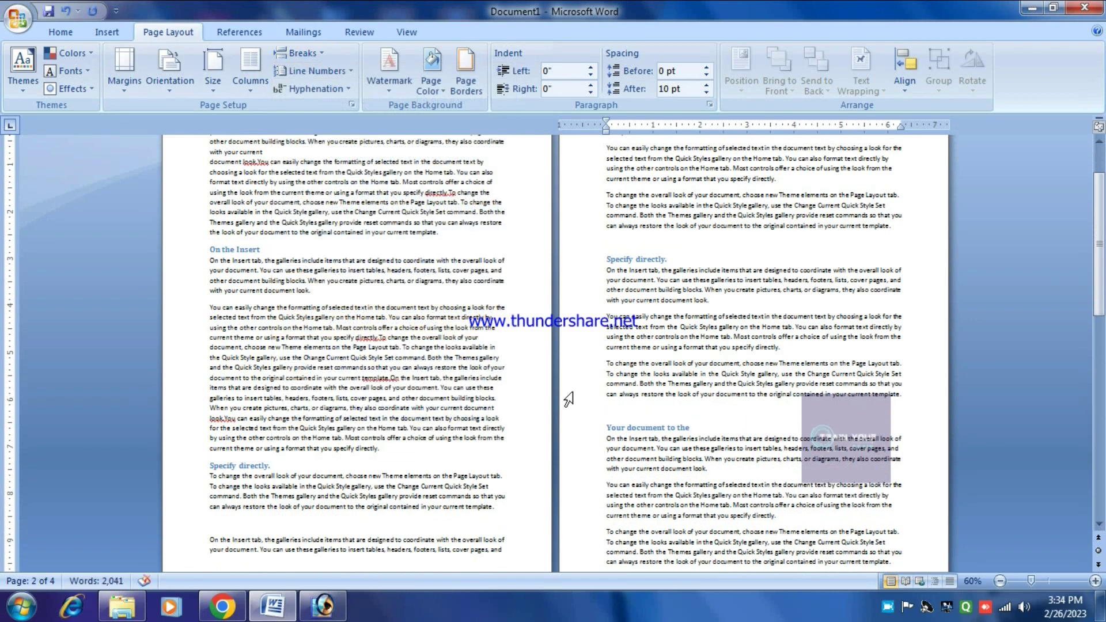
Format only the "Specify directly." section on page 2 in two columns and check it against the surrounding text
{"action": "left_click", "coordinate": [677, 260]}
{"action": "left_click", "coordinate": [250, 69]}
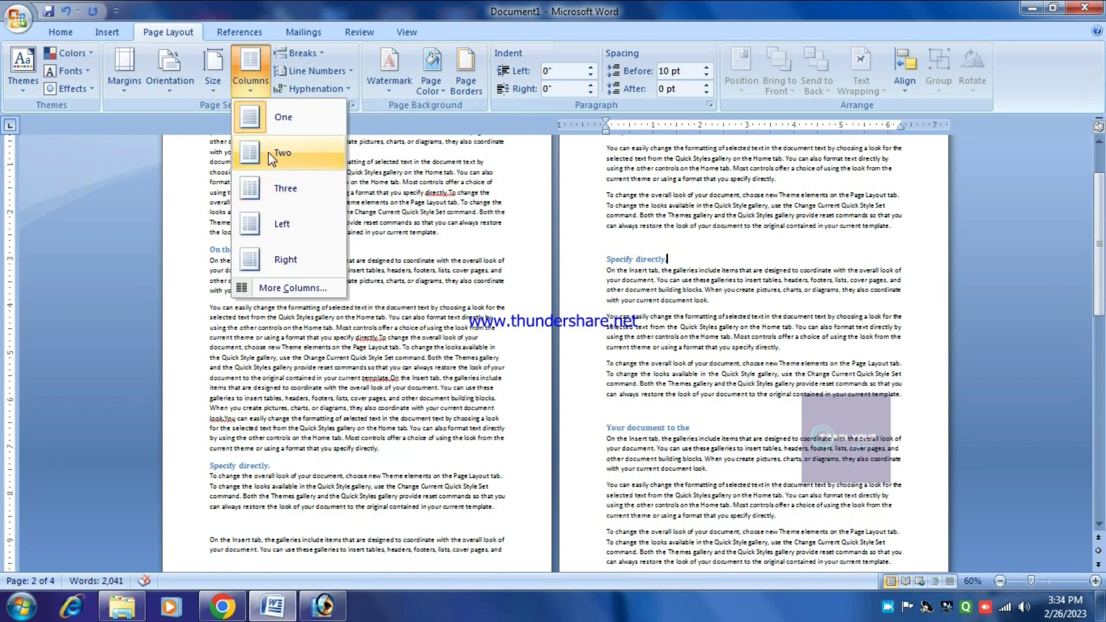
{"action": "left_click", "coordinate": [381, 185]}
{"action": "scroll", "coordinate": [493, 289], "scroll_direction": "up", "scroll_amount": 2}
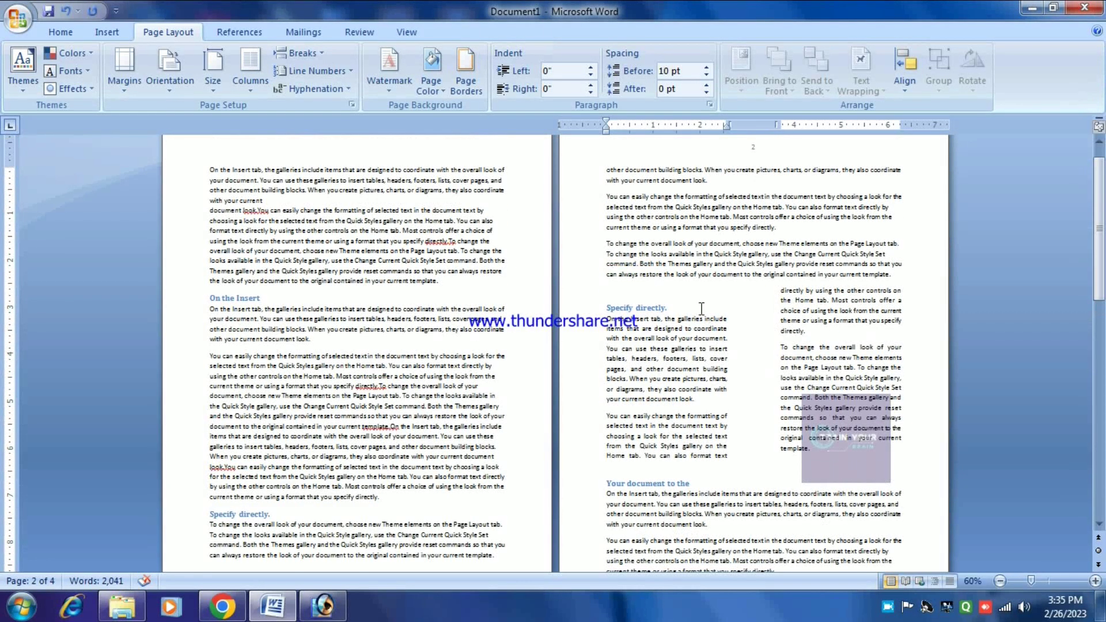
{"action": "scroll", "coordinate": [616, 285], "scroll_direction": "down", "scroll_amount": 1}
{"action": "left_click_drag", "start_coordinate": [600, 286], "coordinate": [813, 426]}
{"action": "scroll", "coordinate": [678, 423], "scroll_direction": "down", "scroll_amount": 5}
{"action": "scroll", "coordinate": [679, 424], "scroll_direction": "up", "scroll_amount": 6}
{"action": "left_click", "coordinate": [759, 347]}
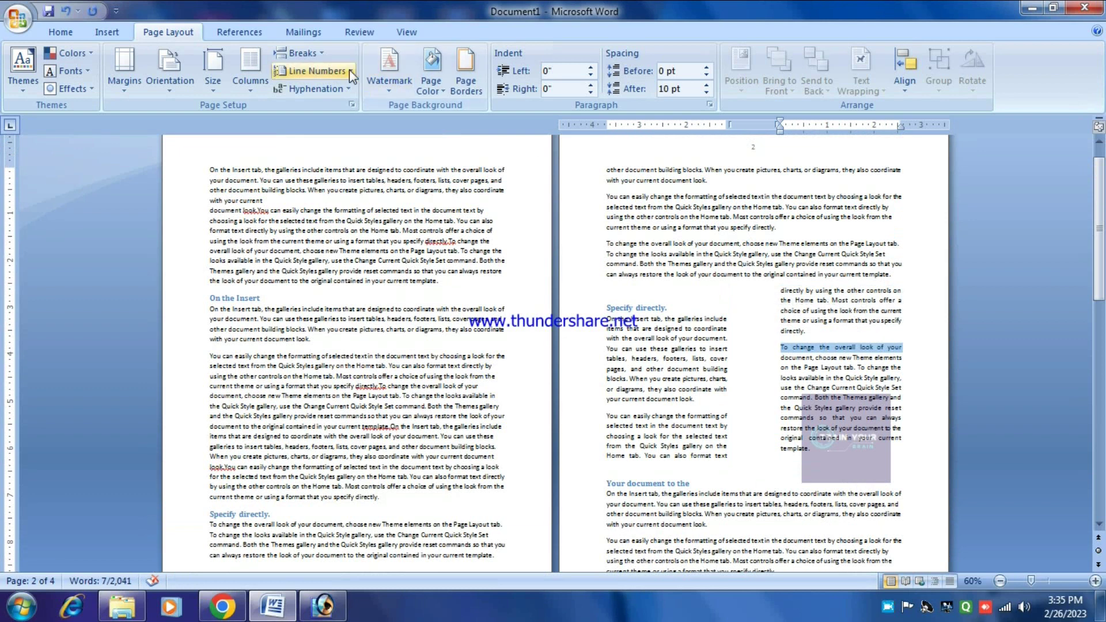
{"action": "left_click", "coordinate": [311, 53]}
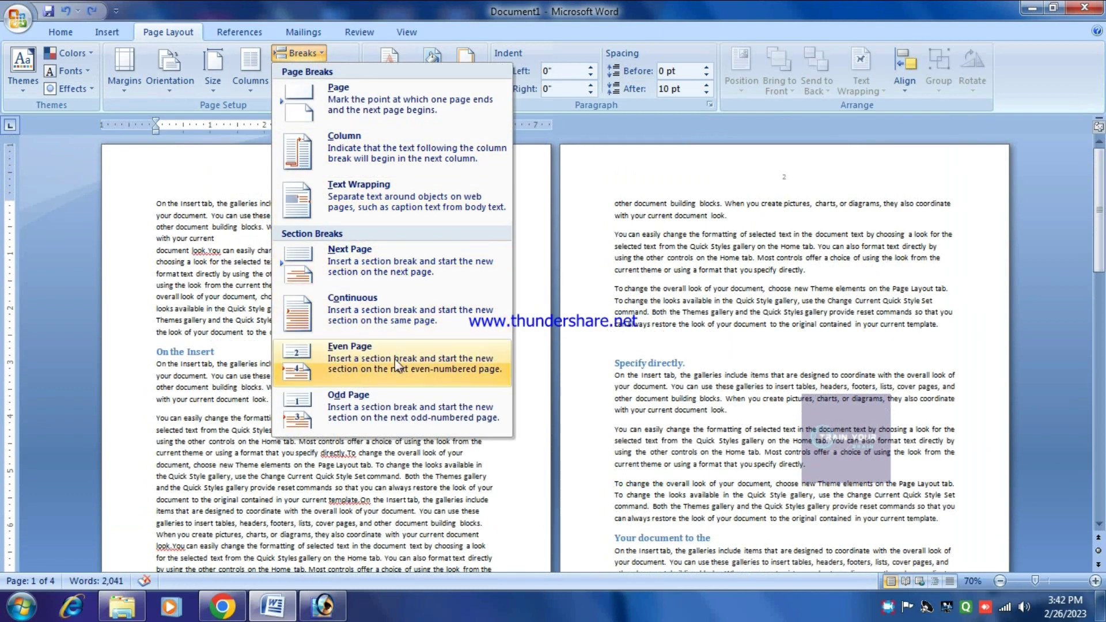
{"action": "left_click", "coordinate": [314, 53]}
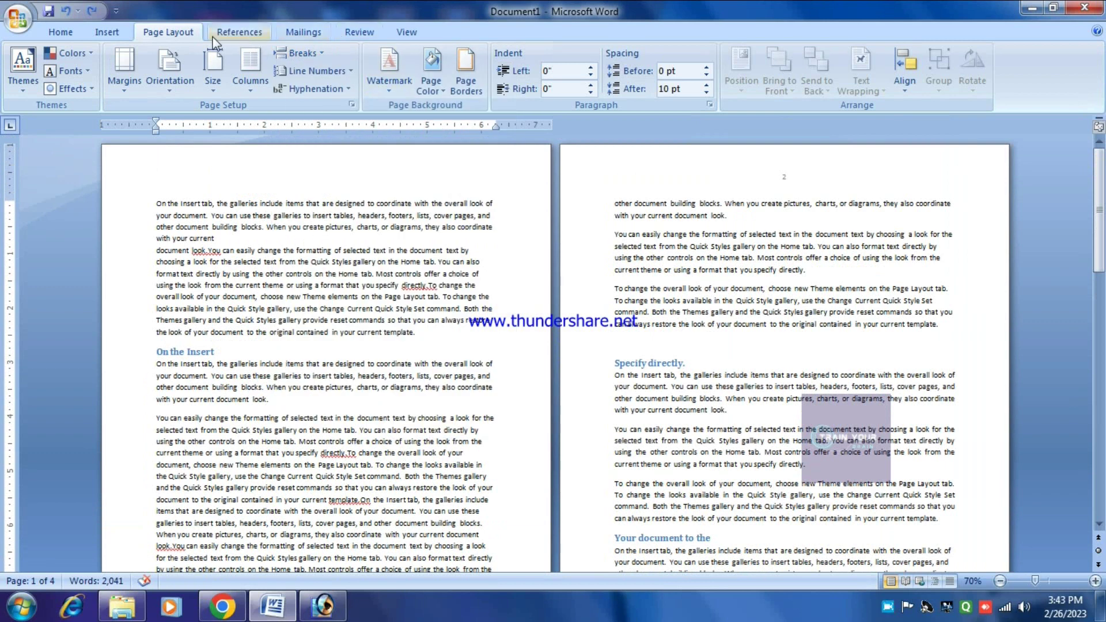
{"action": "left_click", "coordinate": [301, 53]}
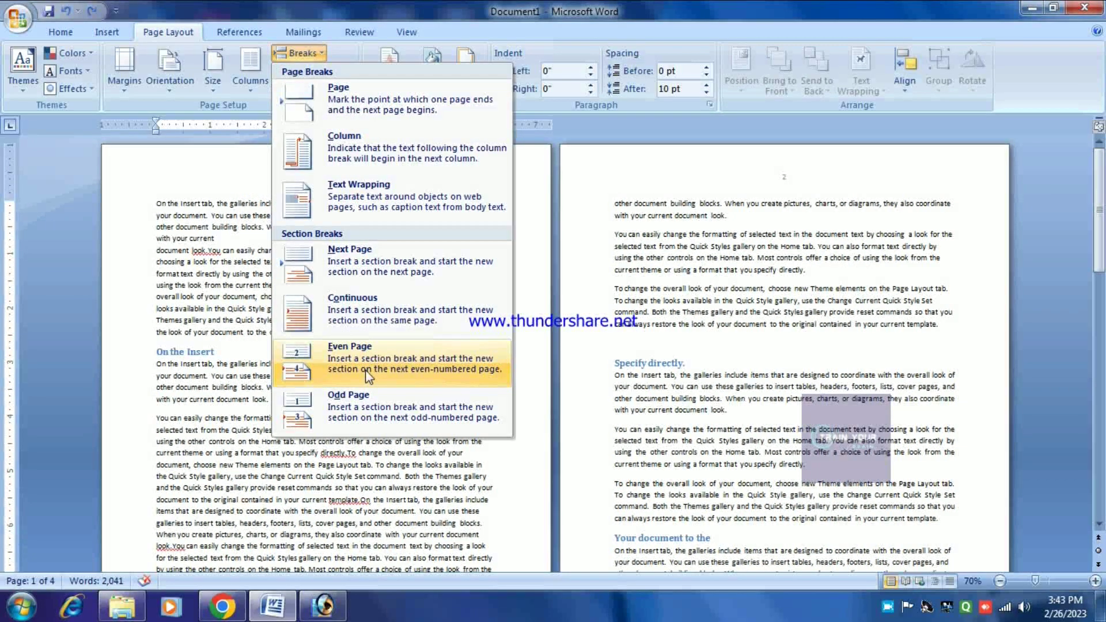
{"action": "left_click", "coordinate": [380, 461]}
{"action": "scroll", "coordinate": [387, 420], "scroll_direction": "down", "scroll_amount": 3}
{"action": "scroll", "coordinate": [383, 425], "scroll_direction": "down", "scroll_amount": 2}
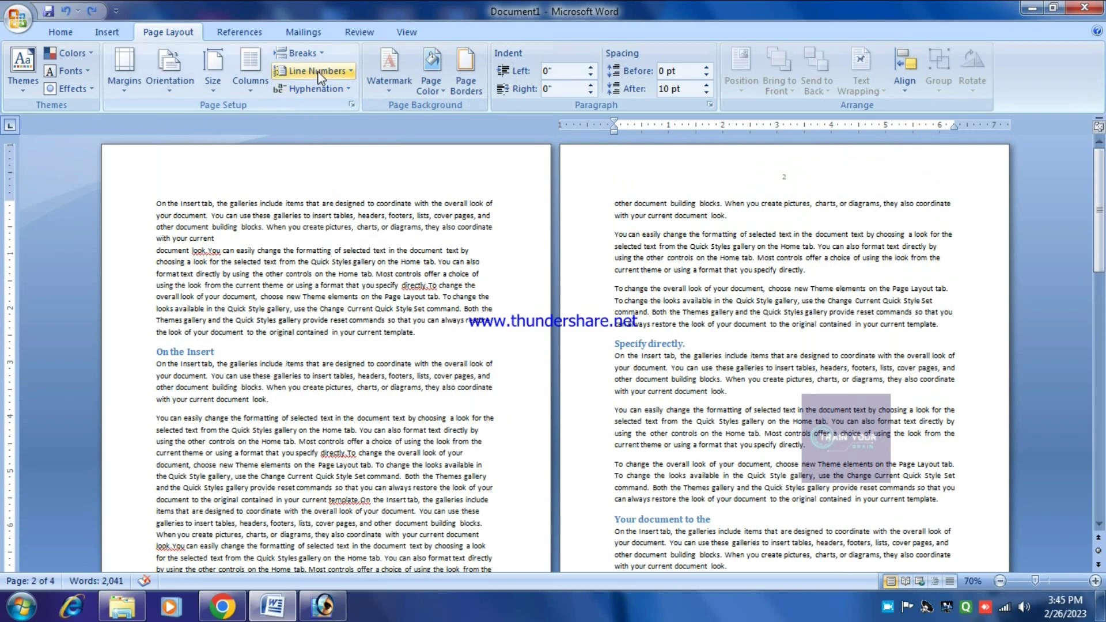
Turn on Continuous line numbering for the document and check the numbers across the pages
{"action": "left_click", "coordinate": [316, 274]}
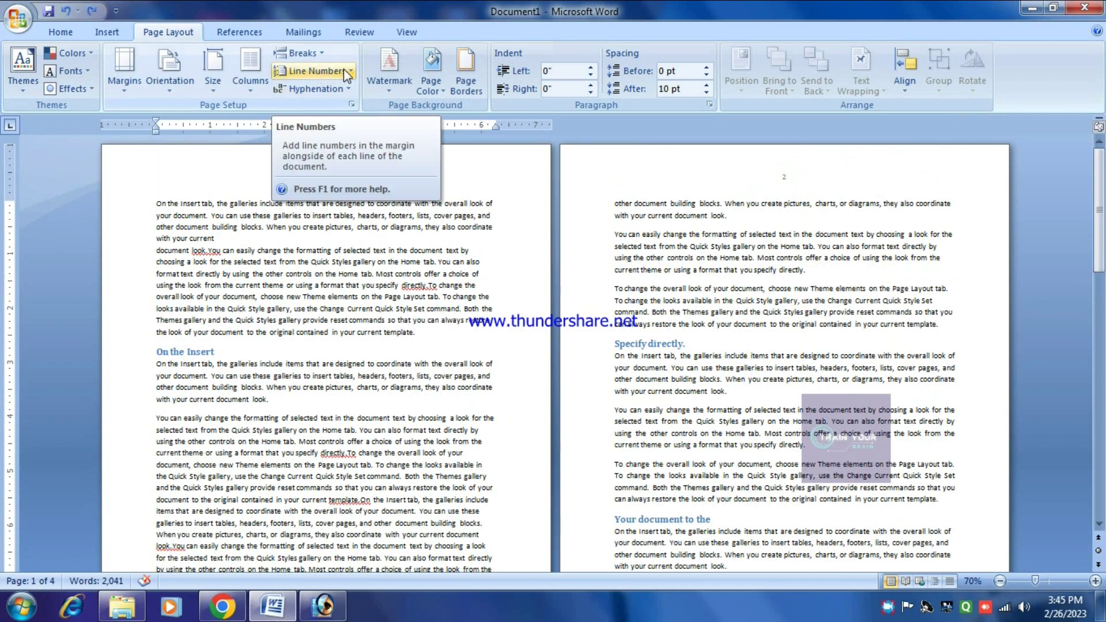
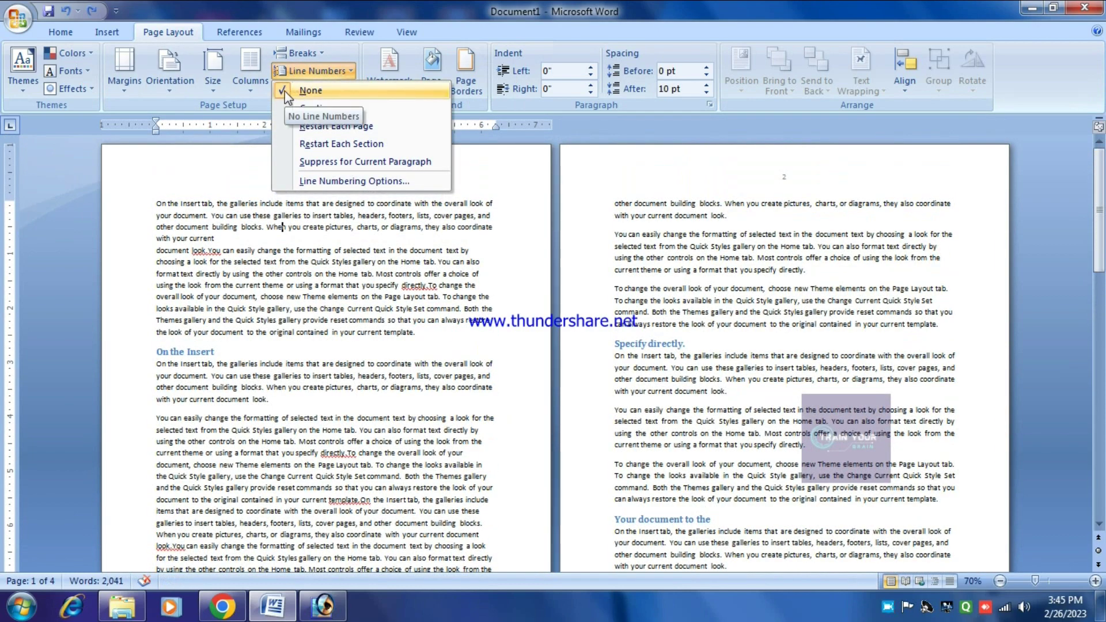
{"action": "left_click", "coordinate": [340, 111]}
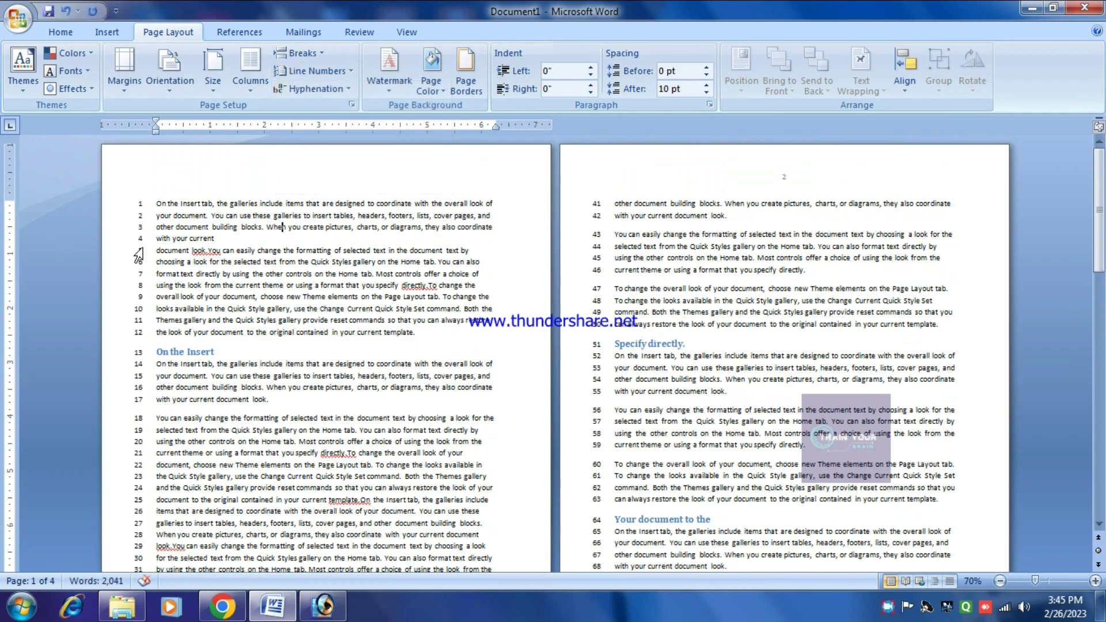
{"action": "scroll", "coordinate": [441, 359], "scroll_direction": "down", "scroll_amount": 8}
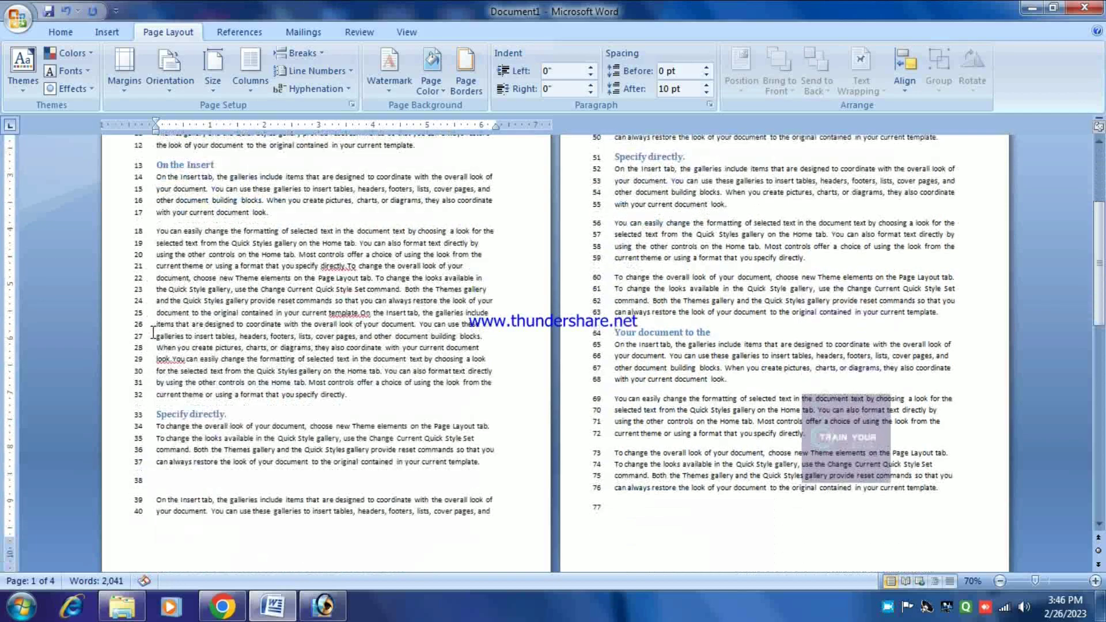
{"action": "scroll", "coordinate": [442, 358], "scroll_direction": "up", "scroll_amount": 8}
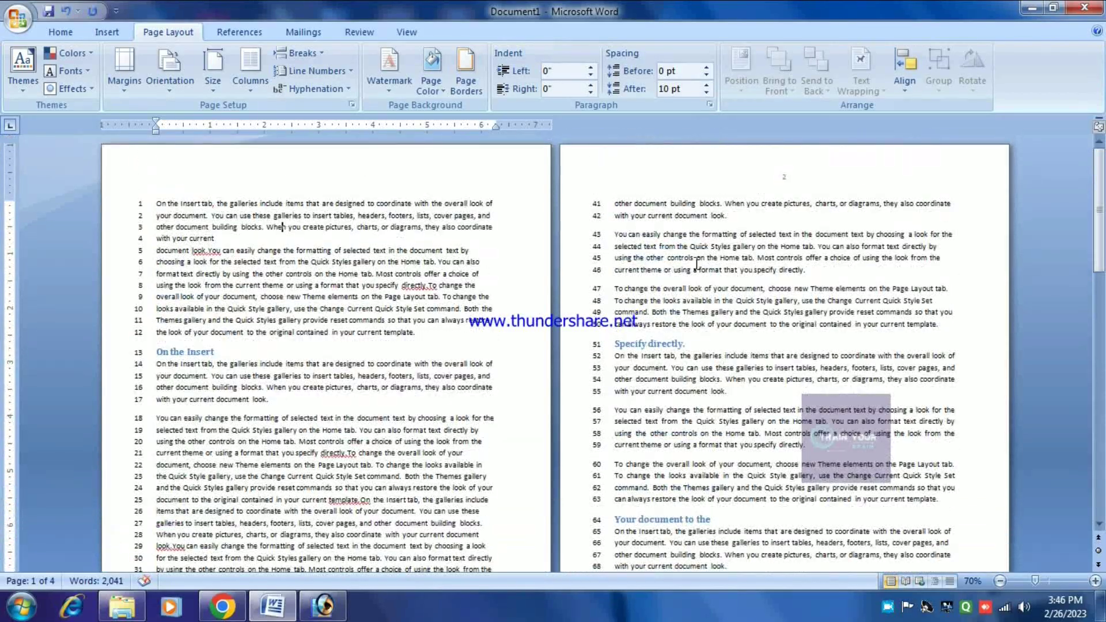
Set line numbering to Restart Each Page and check the numbers across all the document's pages
{"action": "left_click", "coordinate": [333, 75]}
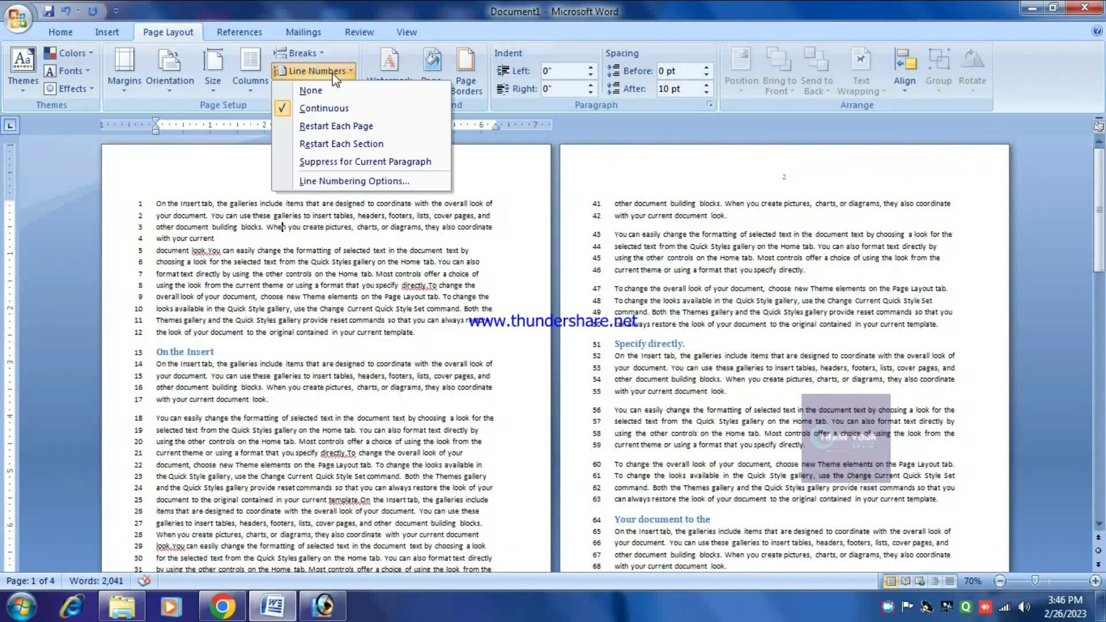
{"action": "left_click", "coordinate": [331, 127]}
{"action": "scroll", "coordinate": [590, 204], "scroll_direction": "down", "scroll_amount": 5}
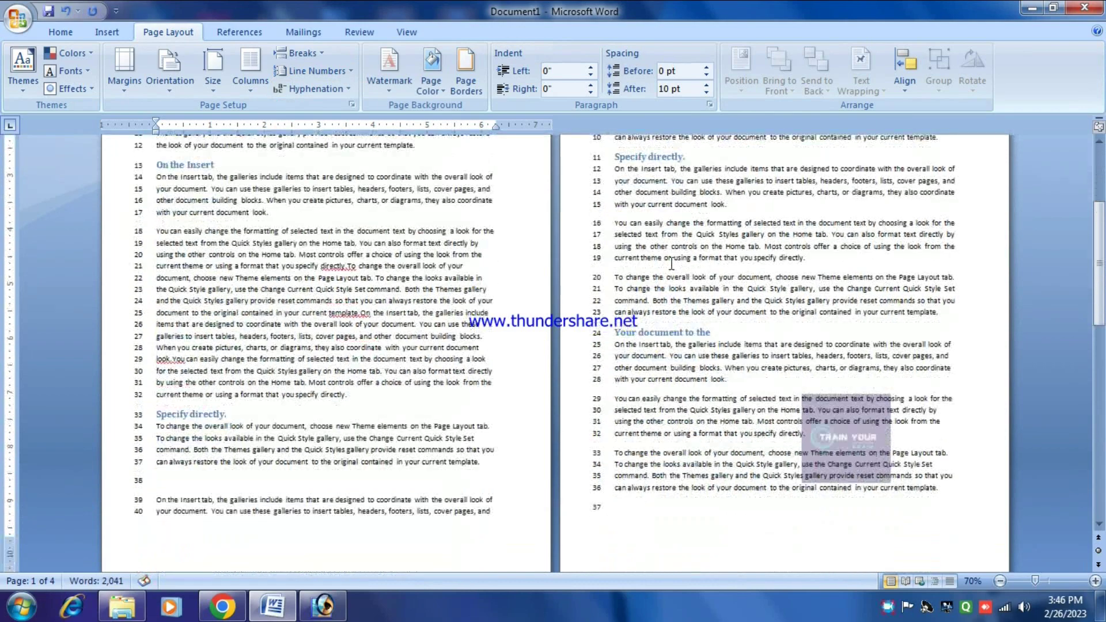
{"action": "scroll", "coordinate": [590, 204], "scroll_direction": "up", "scroll_amount": 5}
{"action": "left_click_drag", "start_coordinate": [590, 204], "coordinate": [592, 246]}
{"action": "scroll", "coordinate": [612, 207], "scroll_direction": "down", "scroll_amount": 5}
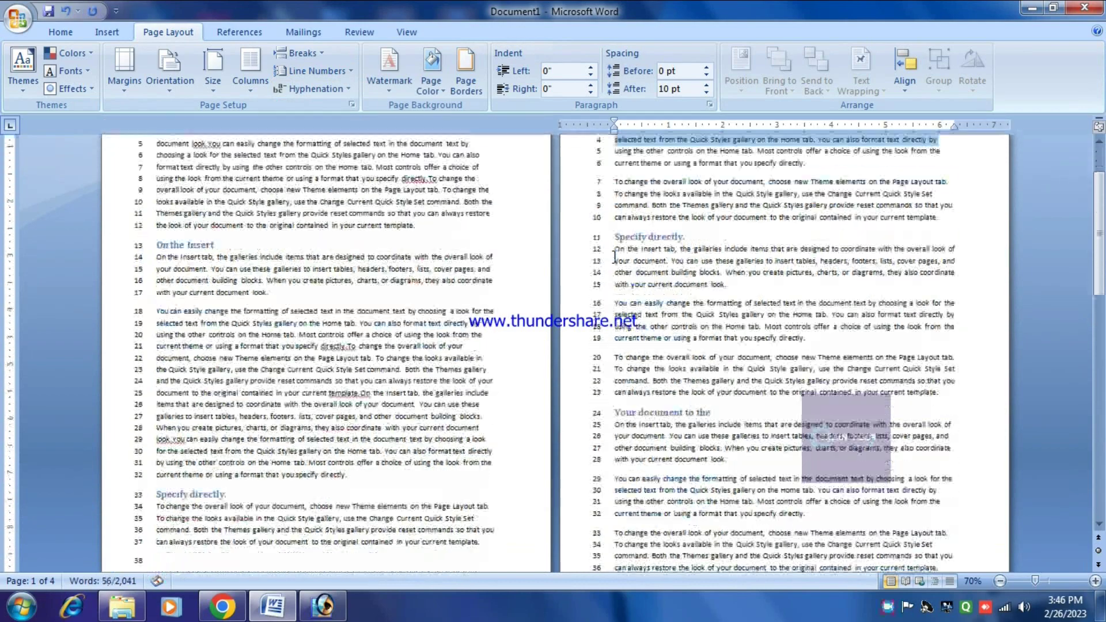
{"action": "scroll", "coordinate": [612, 207], "scroll_direction": "down", "scroll_amount": 2}
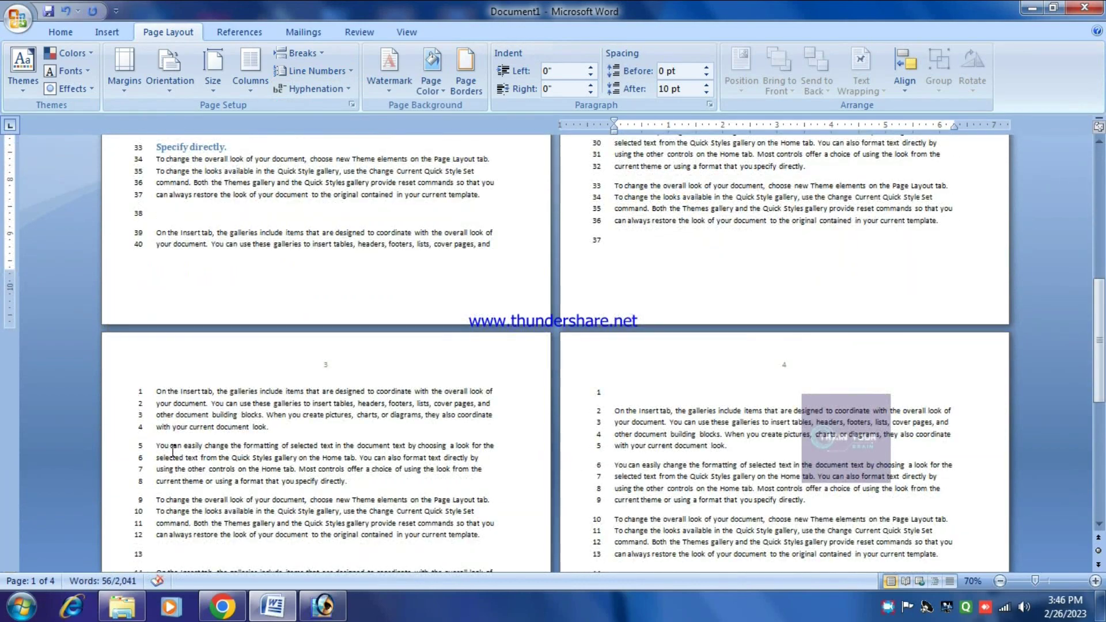
{"action": "scroll", "coordinate": [173, 449], "scroll_direction": "down", "scroll_amount": 1}
{"action": "scroll", "coordinate": [173, 449], "scroll_direction": "up", "scroll_amount": 8}
Change line numbering to Restart Each Section and scroll through the pages to check the numbers
{"action": "left_click", "coordinate": [317, 70]}
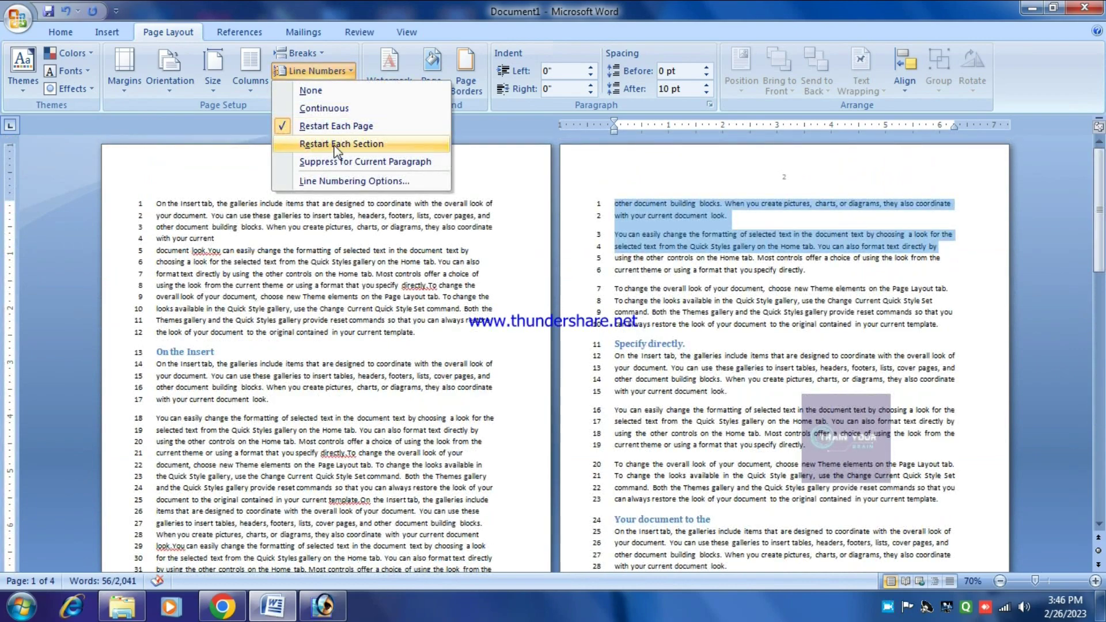
{"action": "left_click", "coordinate": [336, 145]}
{"action": "scroll", "coordinate": [221, 300], "scroll_direction": "down", "scroll_amount": 4}
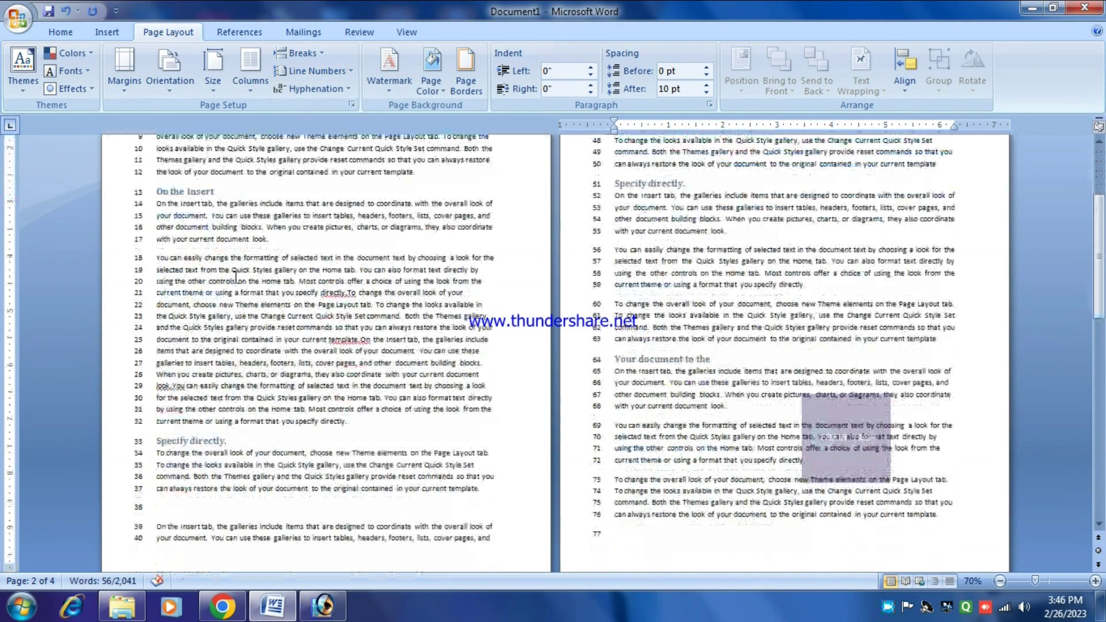
{"action": "scroll", "coordinate": [221, 300], "scroll_direction": "down", "scroll_amount": 4}
{"action": "scroll", "coordinate": [249, 346], "scroll_direction": "up", "scroll_amount": 7}
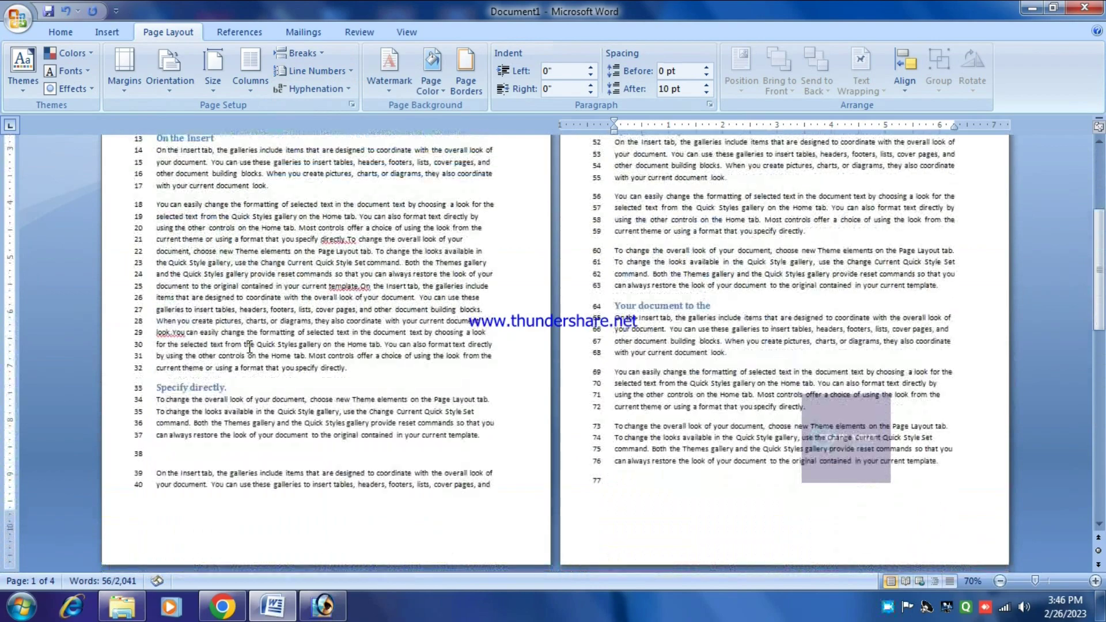
{"action": "scroll", "coordinate": [249, 346], "scroll_direction": "up", "scroll_amount": 2}
Choose Restart Each Section again and examine the line numbers after the section breaks on pages 1 and 2
{"action": "left_click", "coordinate": [317, 70]}
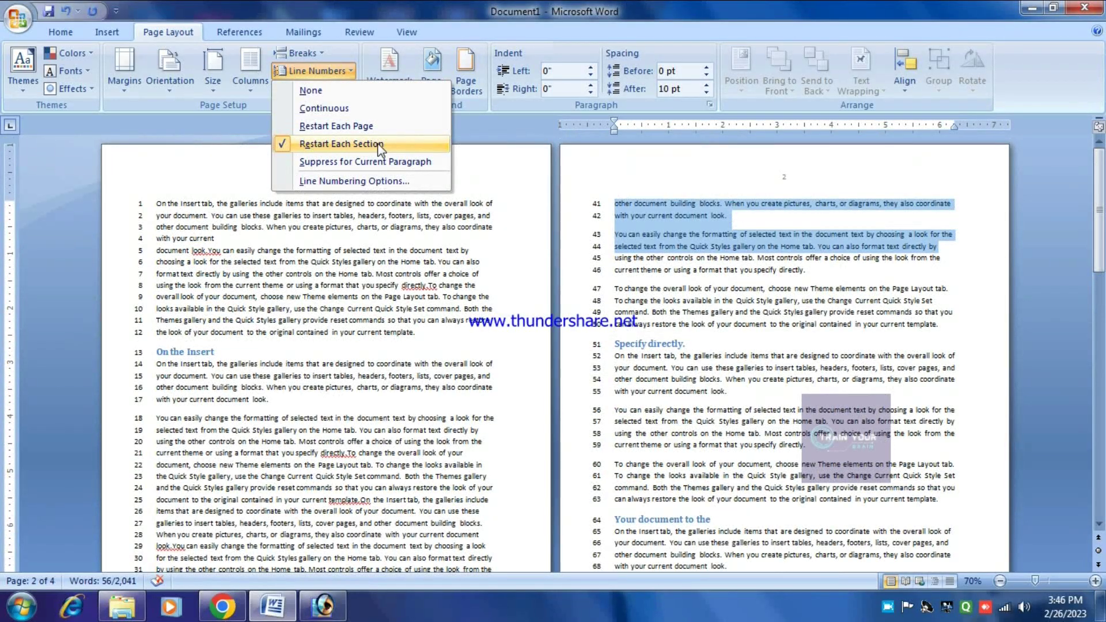
{"action": "left_click", "coordinate": [382, 143]}
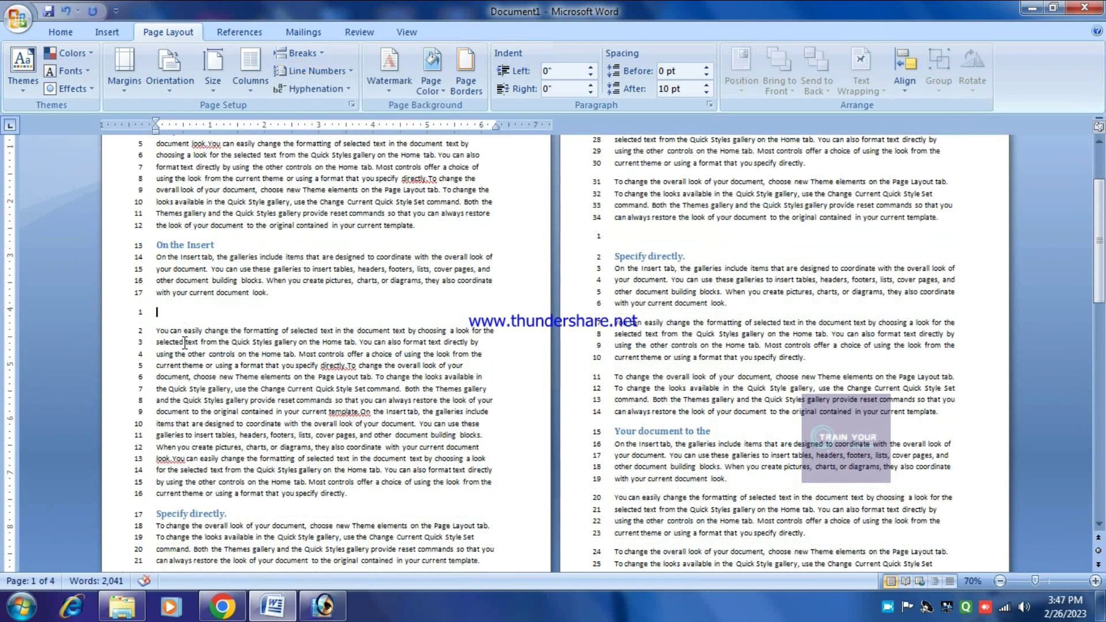
{"action": "scroll", "coordinate": [173, 334], "scroll_direction": "down", "scroll_amount": 1}
{"action": "left_click_drag", "start_coordinate": [130, 294], "coordinate": [126, 436]}
{"action": "scroll", "coordinate": [500, 340], "scroll_direction": "up", "scroll_amount": 1}
{"action": "left_click_drag", "start_coordinate": [585, 244], "coordinate": [593, 445]}
{"action": "scroll", "coordinate": [327, 317], "scroll_direction": "down", "scroll_amount": 2}
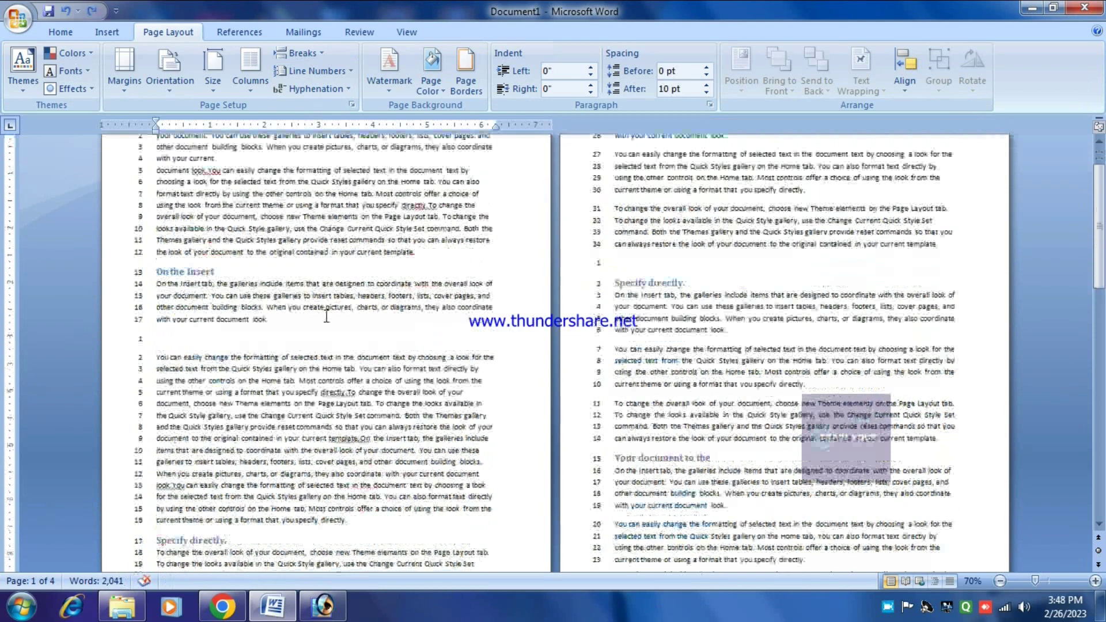
Suppress line numbers for the first paragraph under the "Specify directly." heading on page 2 and check its margin
{"action": "left_click", "coordinate": [710, 293]}
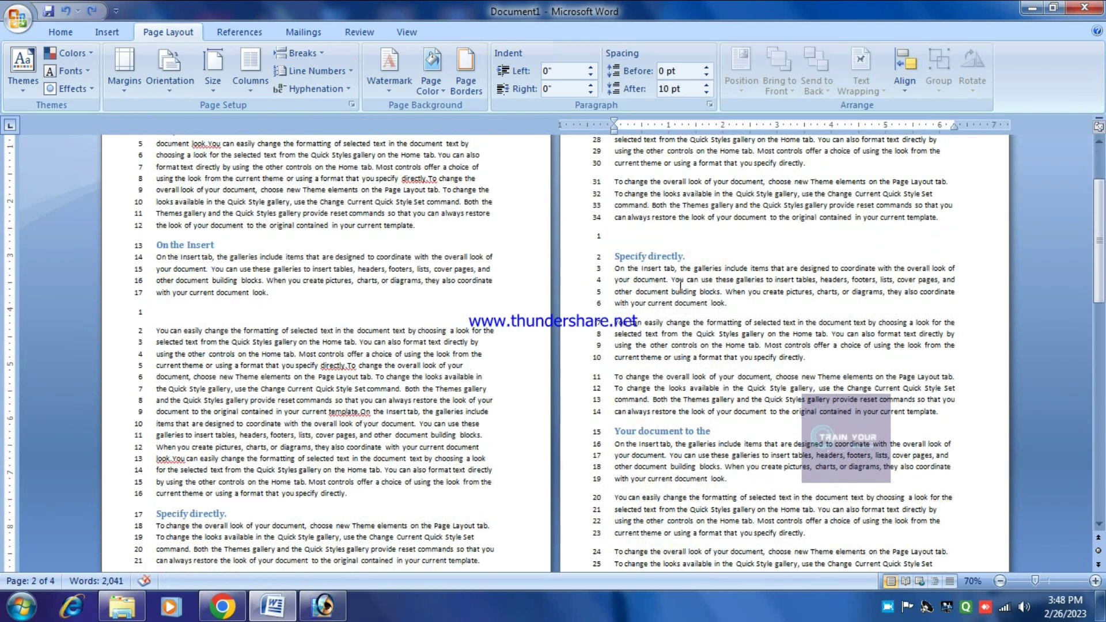
{"action": "left_click", "coordinate": [337, 71]}
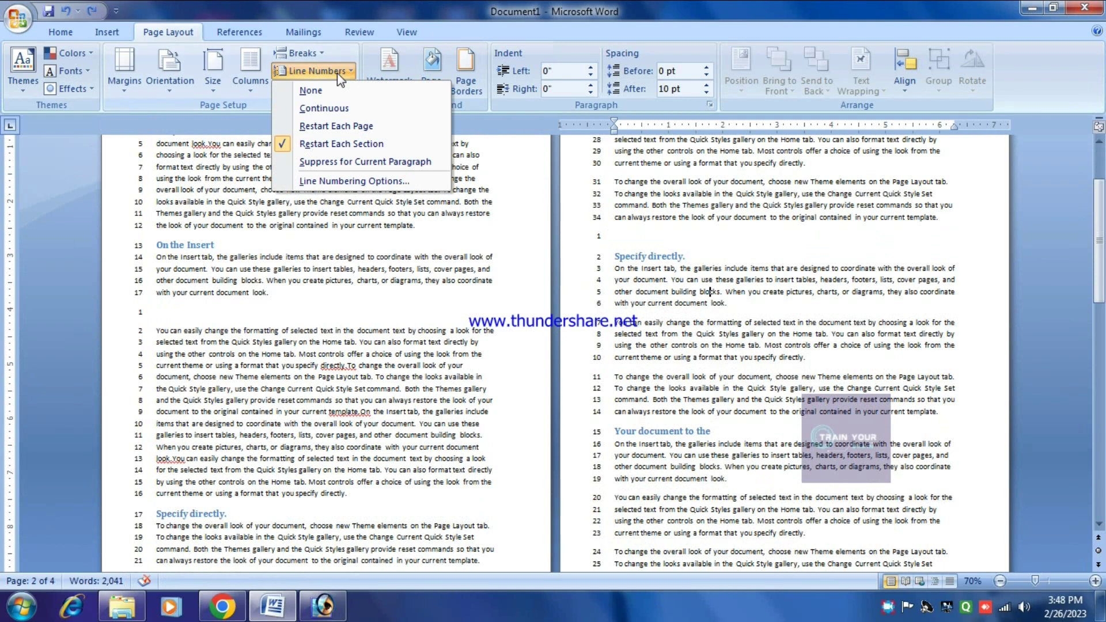
{"action": "left_click", "coordinate": [318, 163]}
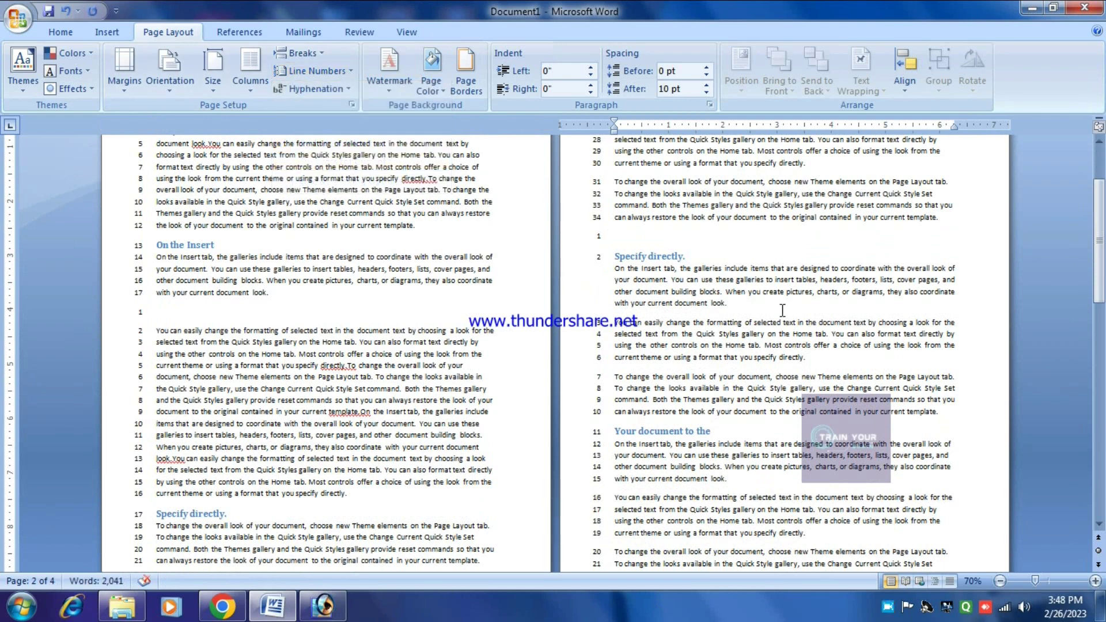
{"action": "left_click_drag", "start_coordinate": [598, 285], "coordinate": [596, 308]}
Open the Line Numbering Options, review the Margins, Paper and Layout settings in Page Setup, and close the dialog
{"action": "left_click", "coordinate": [314, 72]}
{"action": "left_click", "coordinate": [328, 181]}
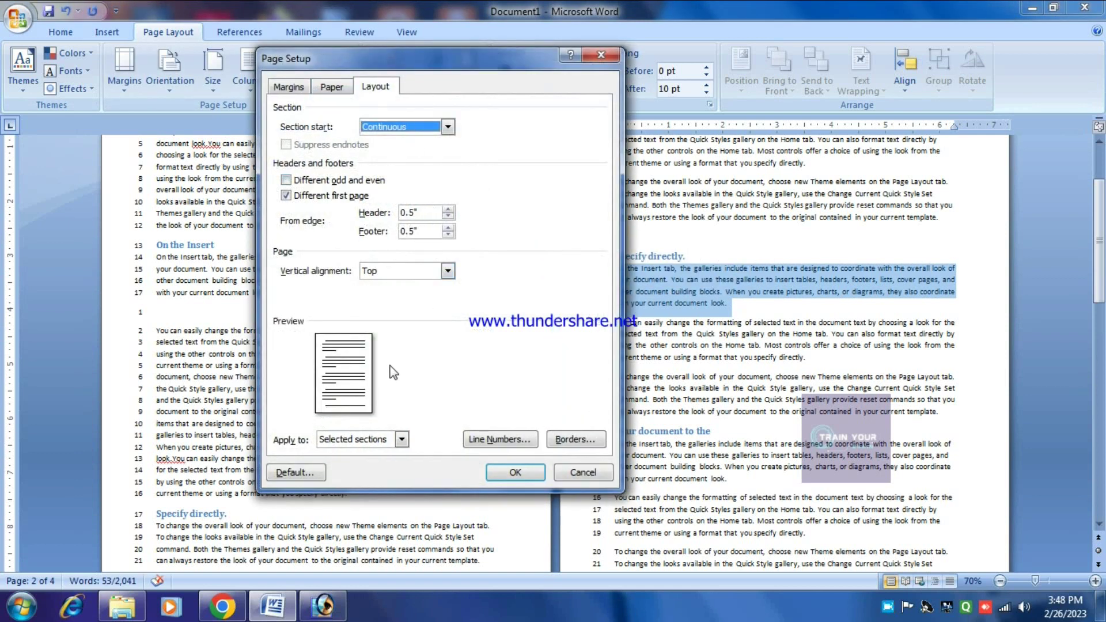
{"action": "left_click", "coordinate": [288, 87]}
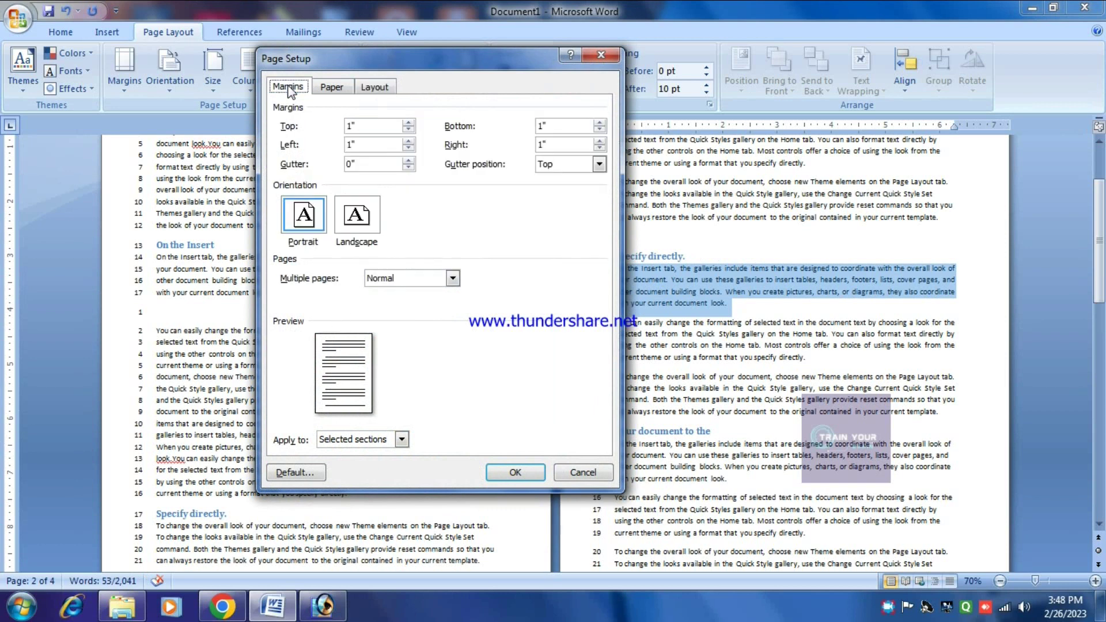
{"action": "left_click", "coordinate": [330, 87]}
{"action": "left_click", "coordinate": [290, 92]}
{"action": "left_click", "coordinate": [332, 88]}
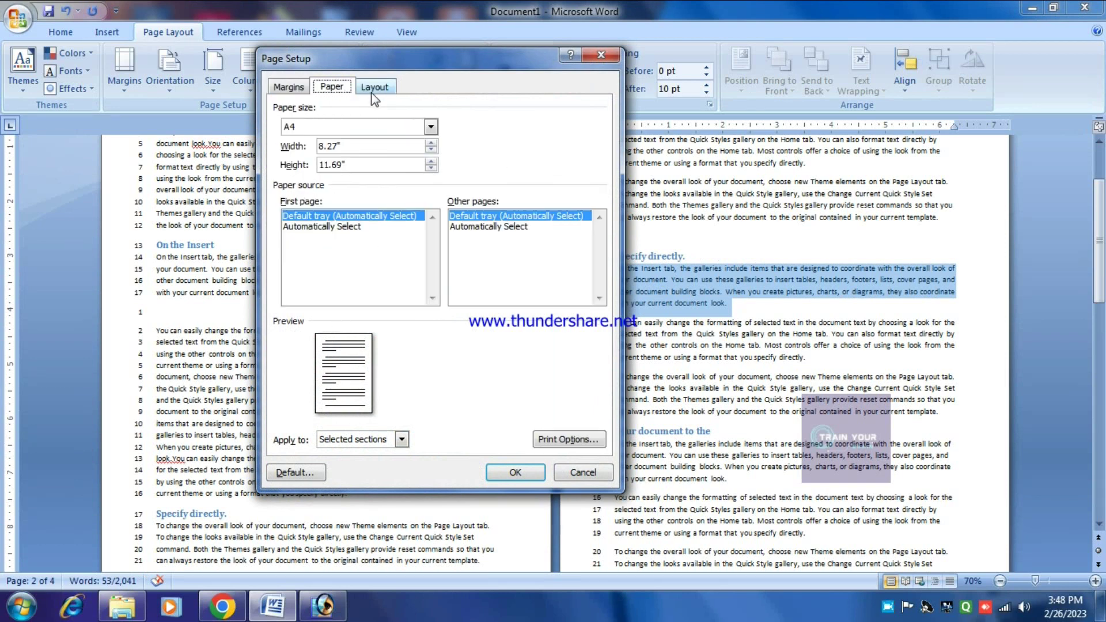
{"action": "left_click", "coordinate": [373, 87]}
{"action": "left_click", "coordinate": [520, 472]}
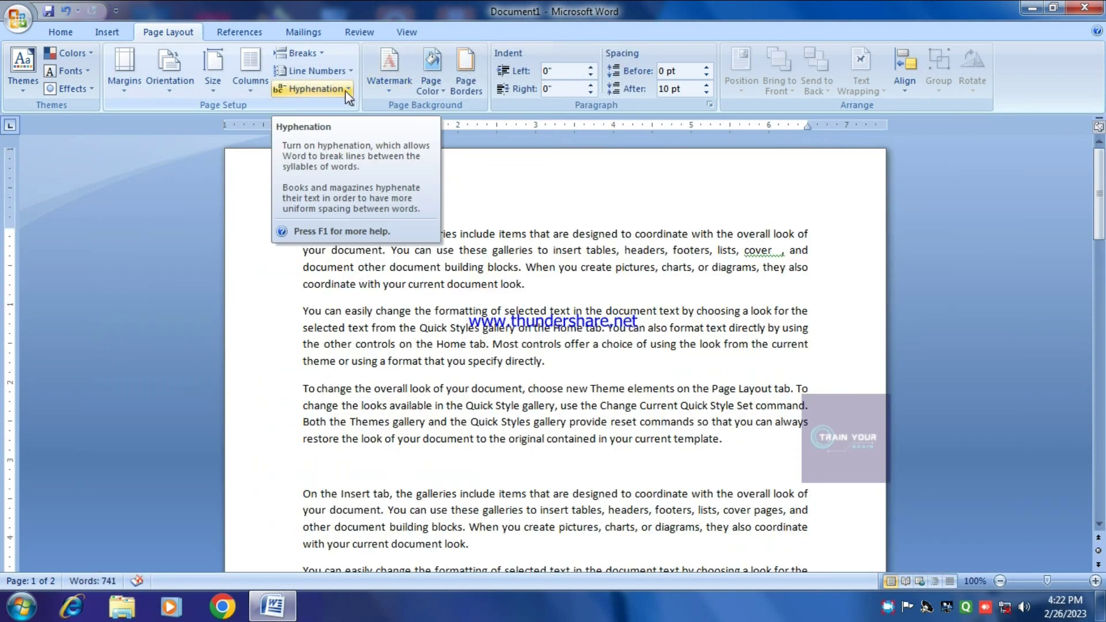
Turn on Automatic hyphenation and check the words split at the line ends in the first paragraph
{"action": "left_click", "coordinate": [344, 91]}
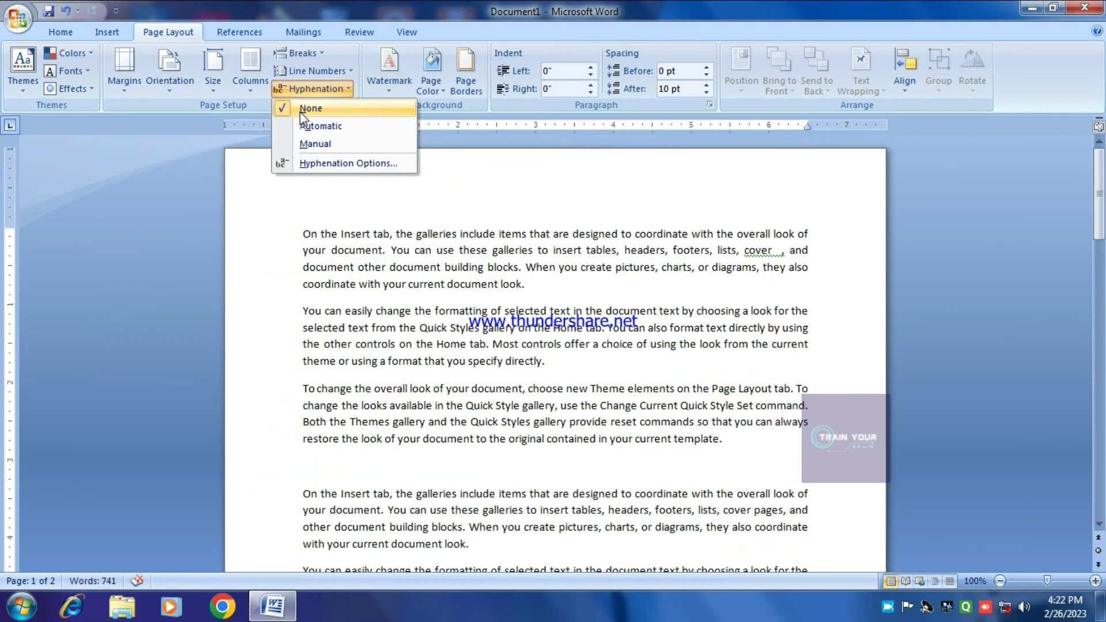
{"action": "left_click", "coordinate": [341, 127]}
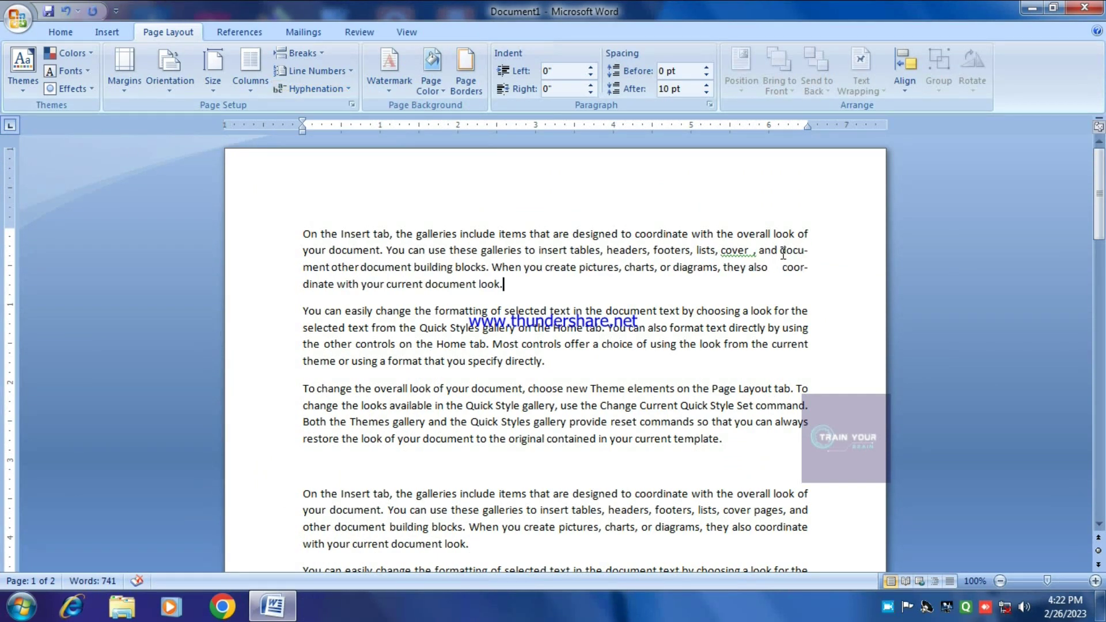
{"action": "left_click_drag", "start_coordinate": [782, 254], "coordinate": [809, 253]}
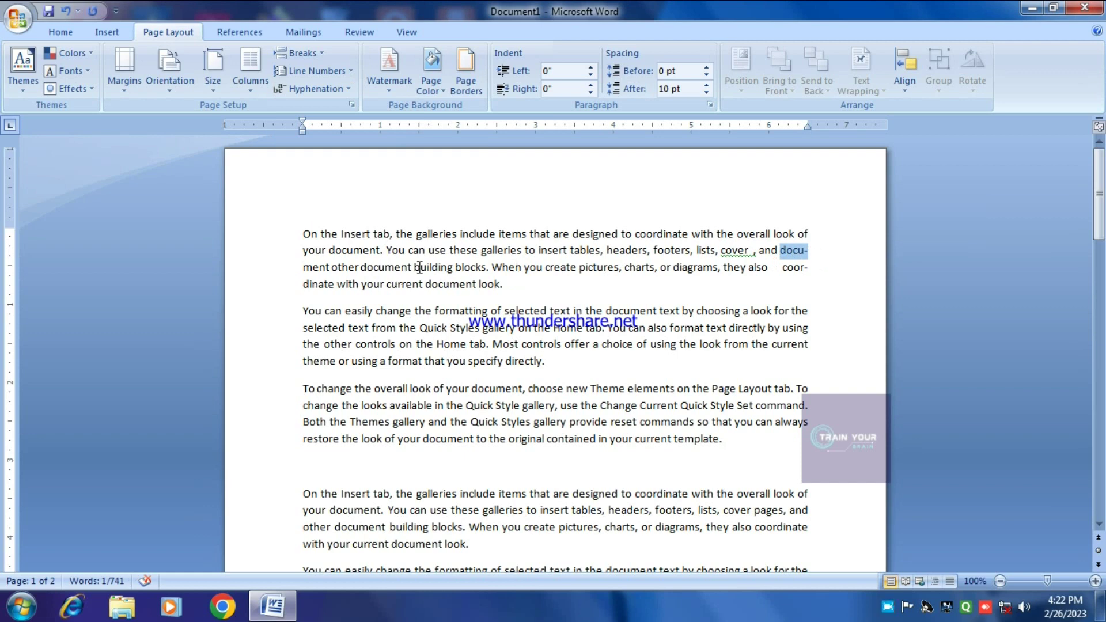
{"action": "left_click_drag", "start_coordinate": [331, 268], "coordinate": [316, 269]}
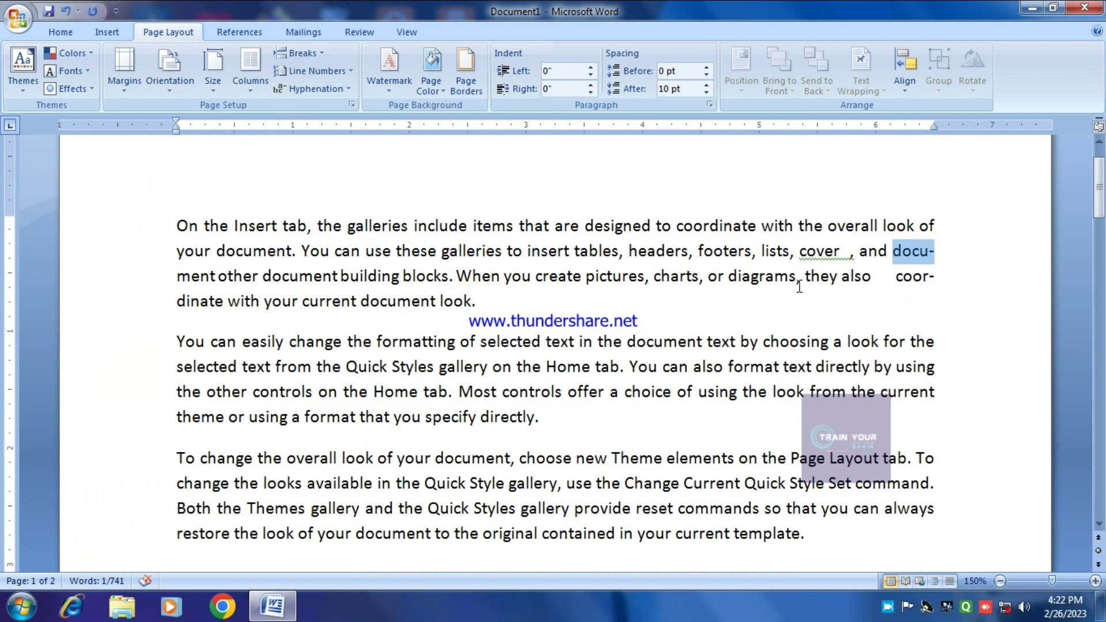
{"action": "left_click", "coordinate": [936, 251]}
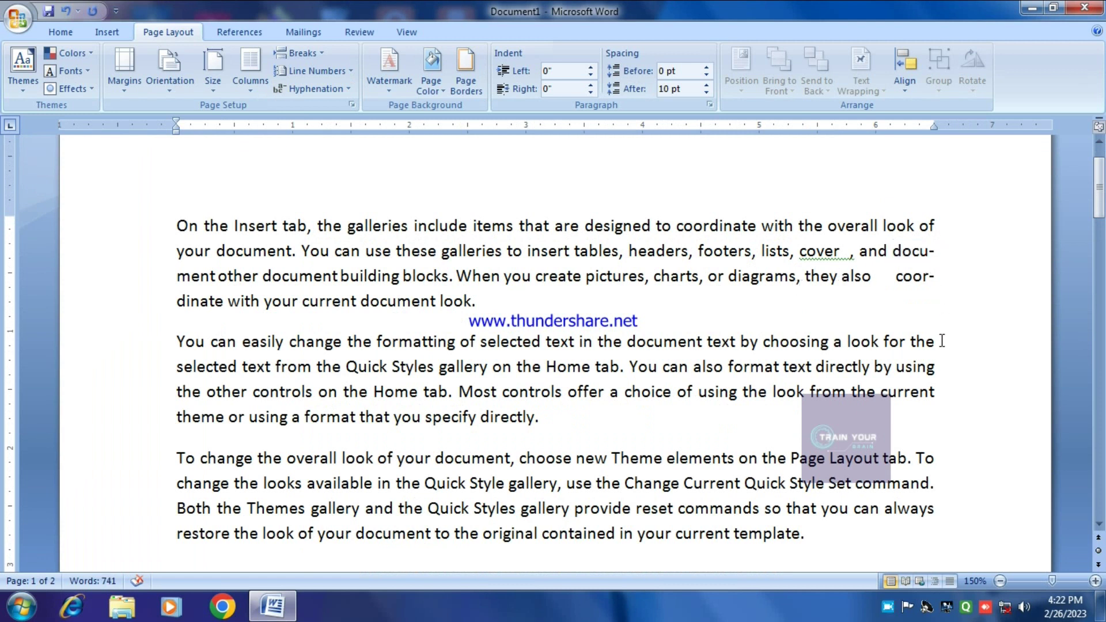
{"action": "double_click", "coordinate": [921, 285]}
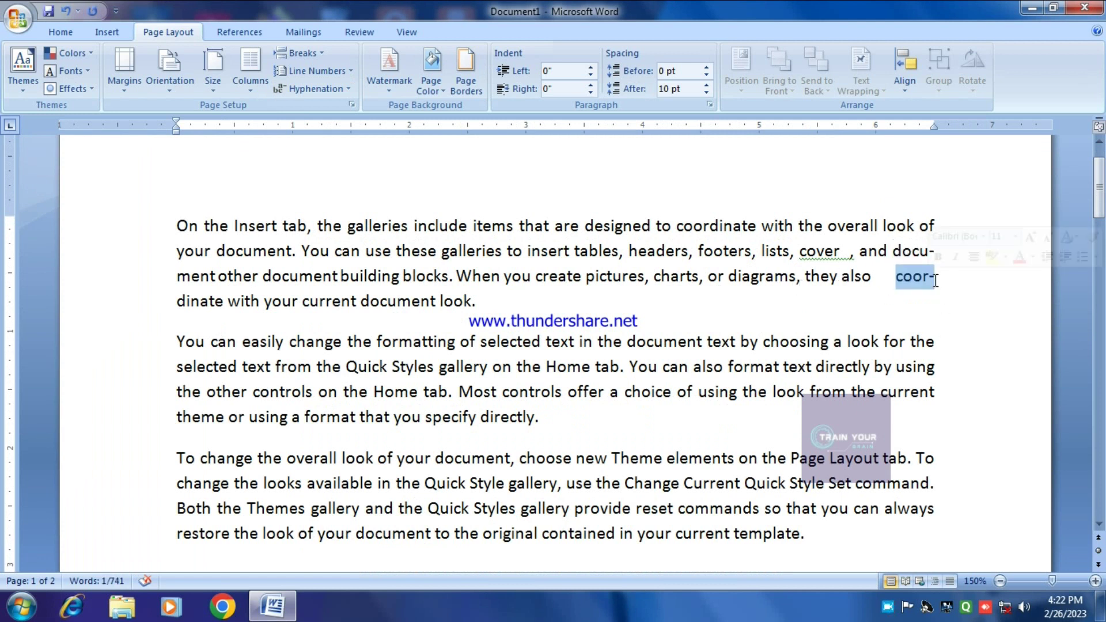
{"action": "left_click", "coordinate": [928, 285]}
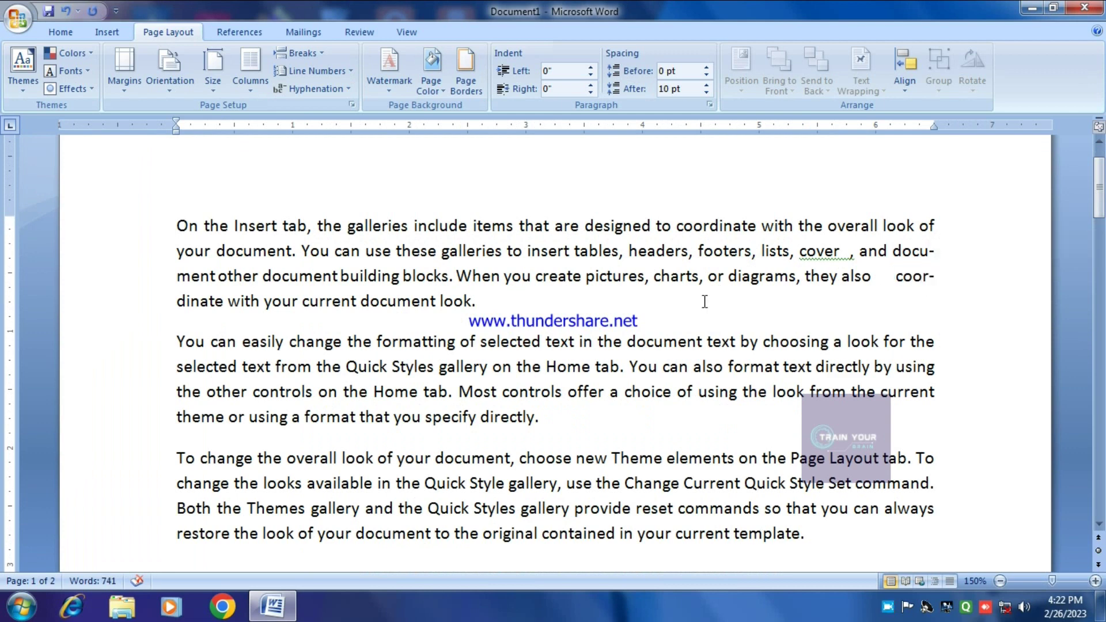
{"action": "left_click_drag", "start_coordinate": [224, 302], "coordinate": [186, 301]}
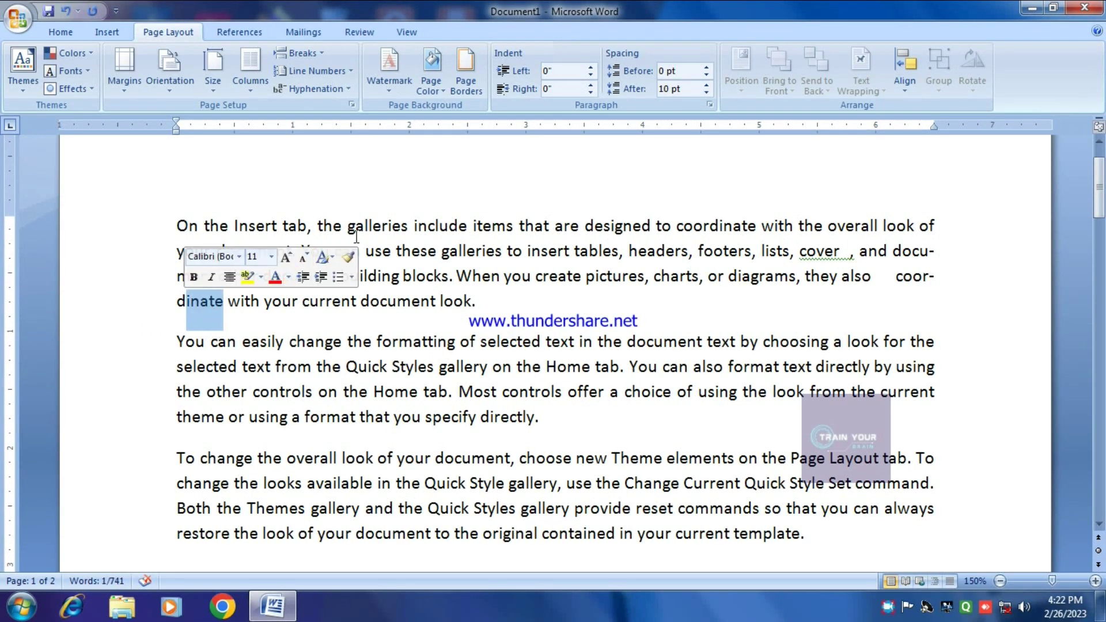
Set hyphenation to None and check "document", "coordinate" and the word spacing in the first paragraph
{"action": "left_click", "coordinate": [315, 88]}
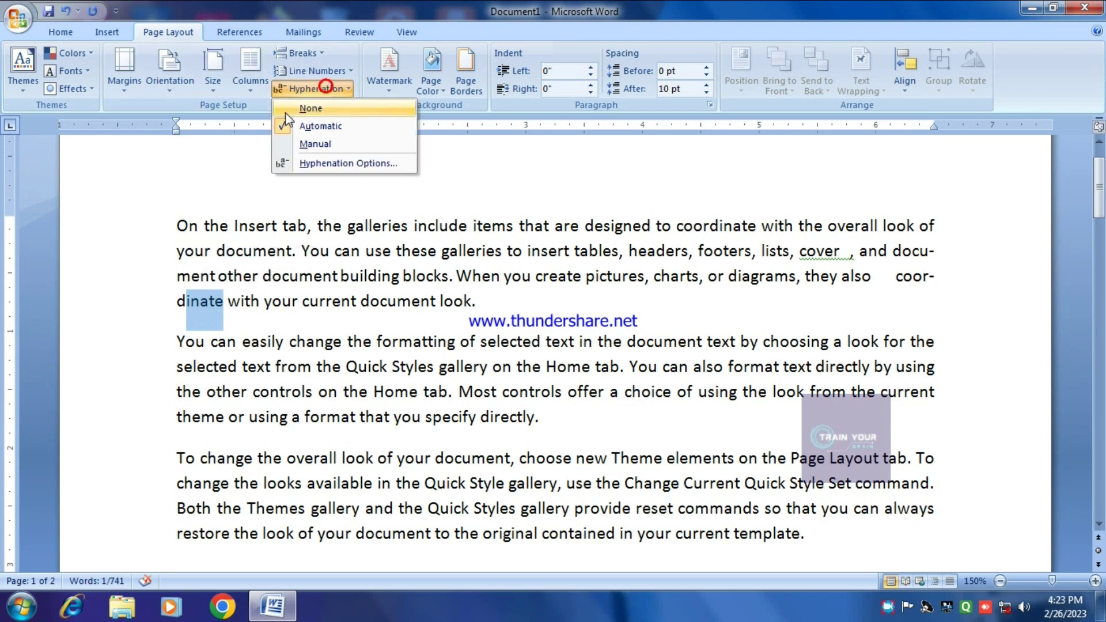
{"action": "left_click", "coordinate": [286, 110]}
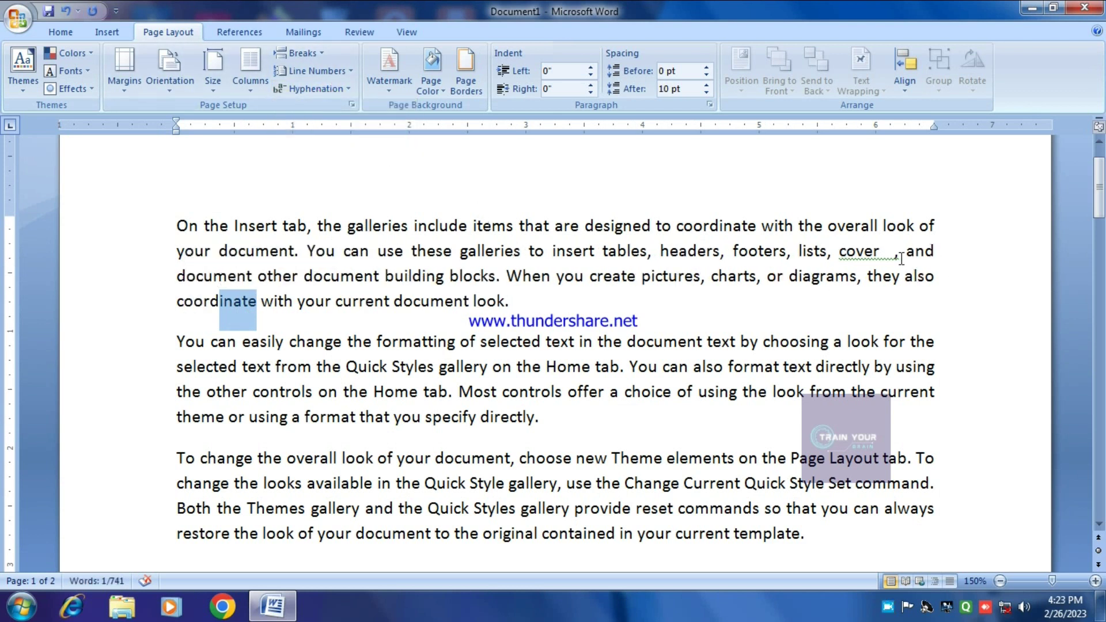
{"action": "double_click", "coordinate": [250, 280]}
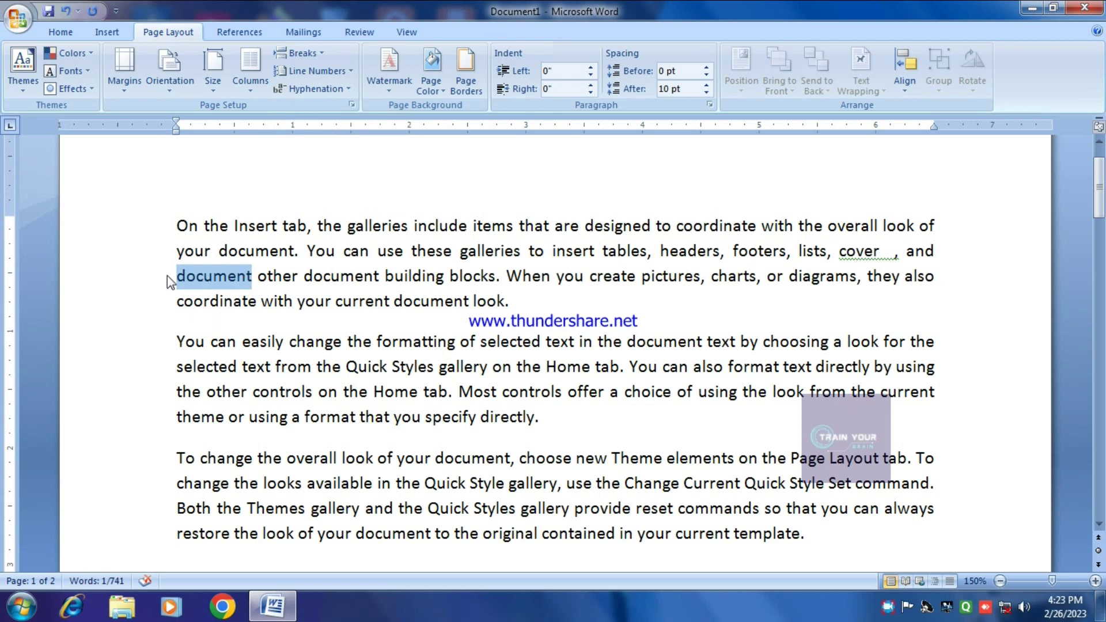
{"action": "left_click_drag", "start_coordinate": [796, 253], "coordinate": [220, 254]}
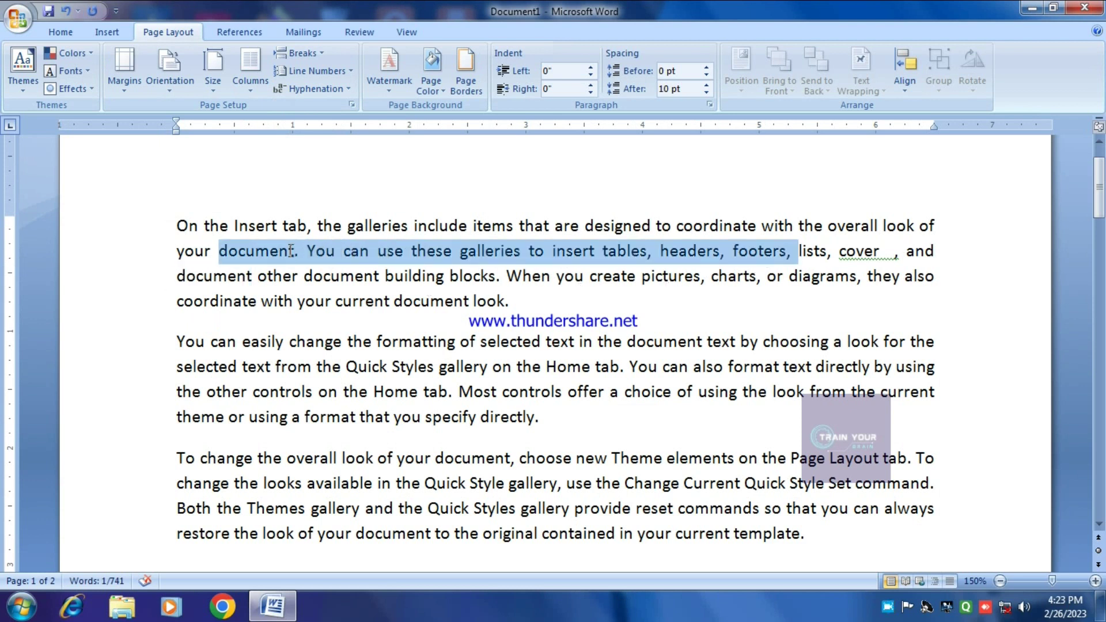
{"action": "left_click_drag", "start_coordinate": [806, 253], "coordinate": [937, 254]}
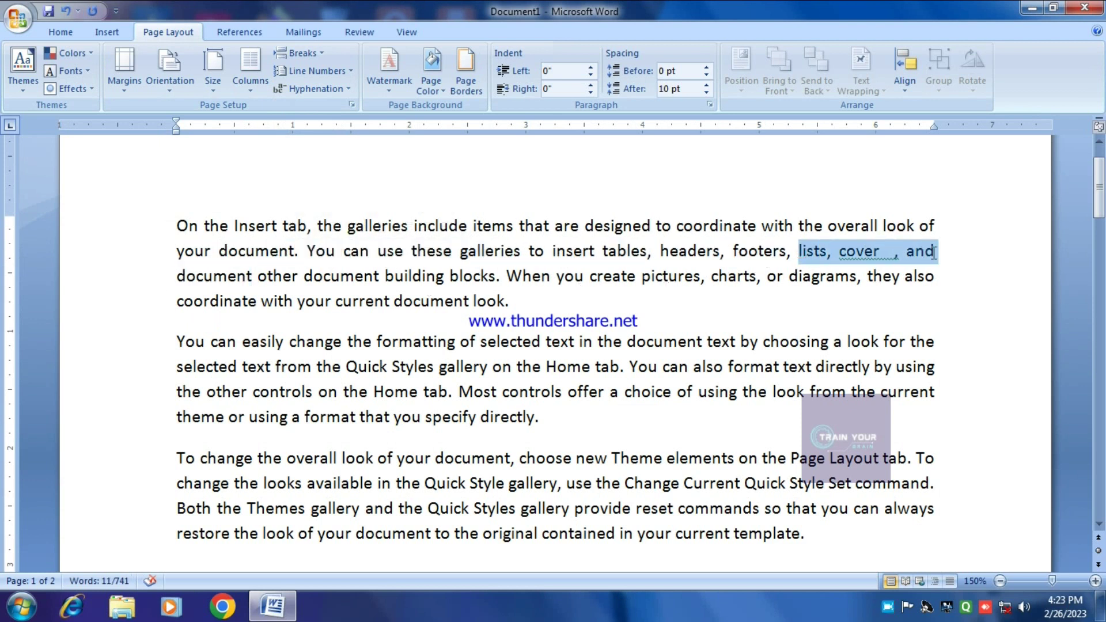
{"action": "double_click", "coordinate": [178, 300]}
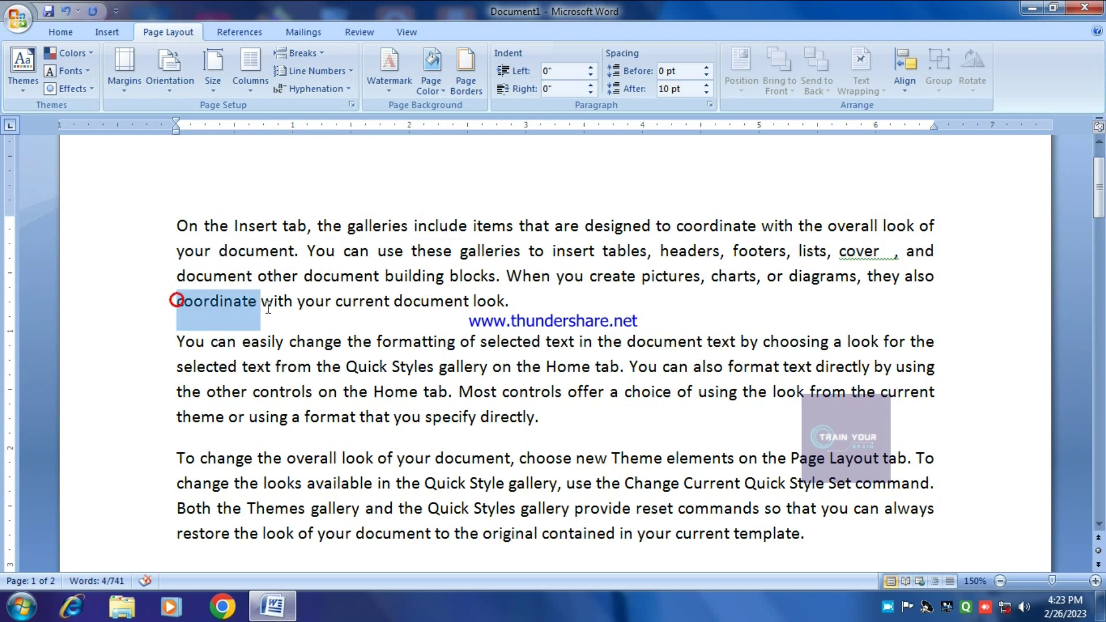
{"action": "left_click_drag", "start_coordinate": [455, 280], "coordinate": [939, 283]}
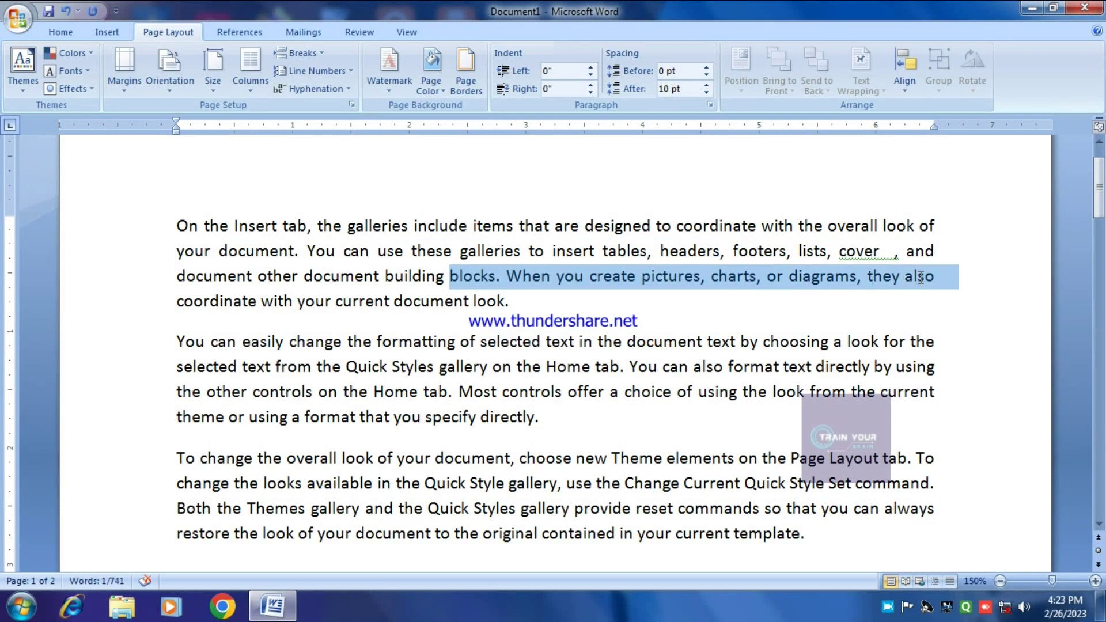
{"action": "left_click", "coordinate": [738, 321]}
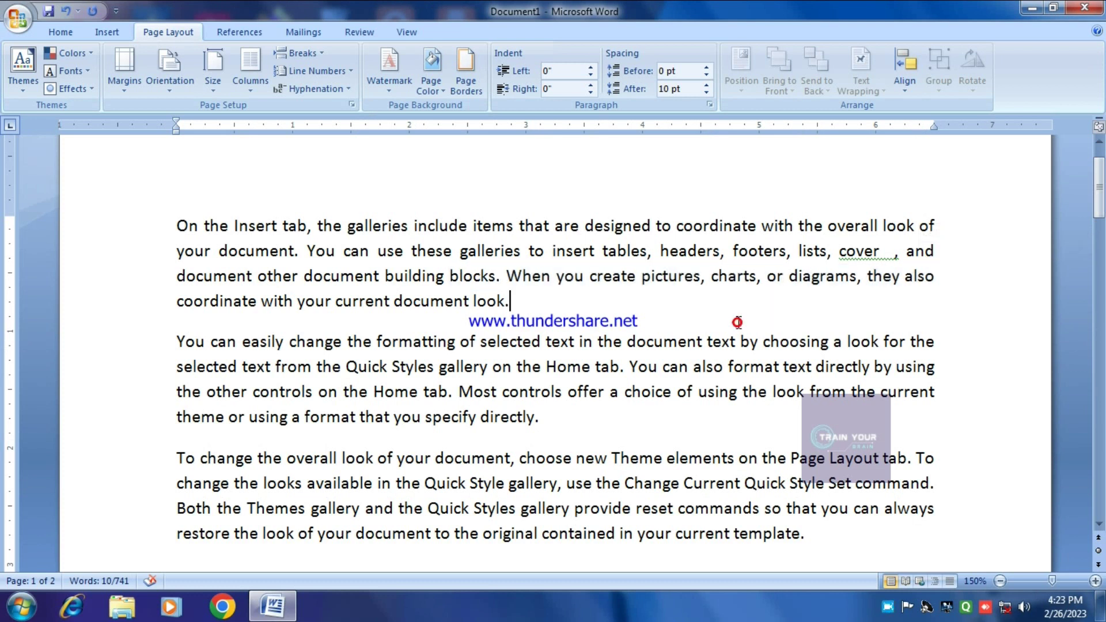
Set hyphenation back to Automatic and examine the split word "coor-dinate" in the first paragraph
{"action": "left_click_drag", "start_coordinate": [700, 276], "coordinate": [385, 276]}
{"action": "left_click", "coordinate": [315, 88]}
{"action": "left_click", "coordinate": [321, 124]}
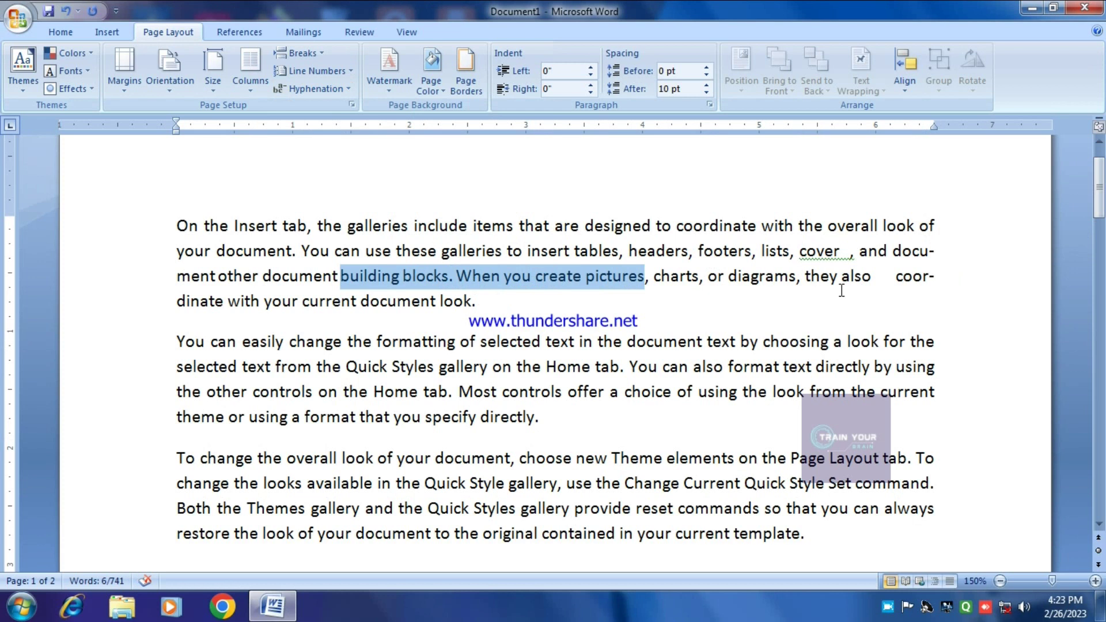
{"action": "mouse_move", "coordinate": [895, 257]}
{"action": "left_mouse_down"}
{"action": "mouse_move", "coordinate": [933, 262]}
{"action": "mouse_move", "coordinate": [894, 254]}
{"action": "left_mouse_up"}
{"action": "left_click_drag", "start_coordinate": [843, 277], "coordinate": [176, 304]}
{"action": "left_click", "coordinate": [216, 306]}
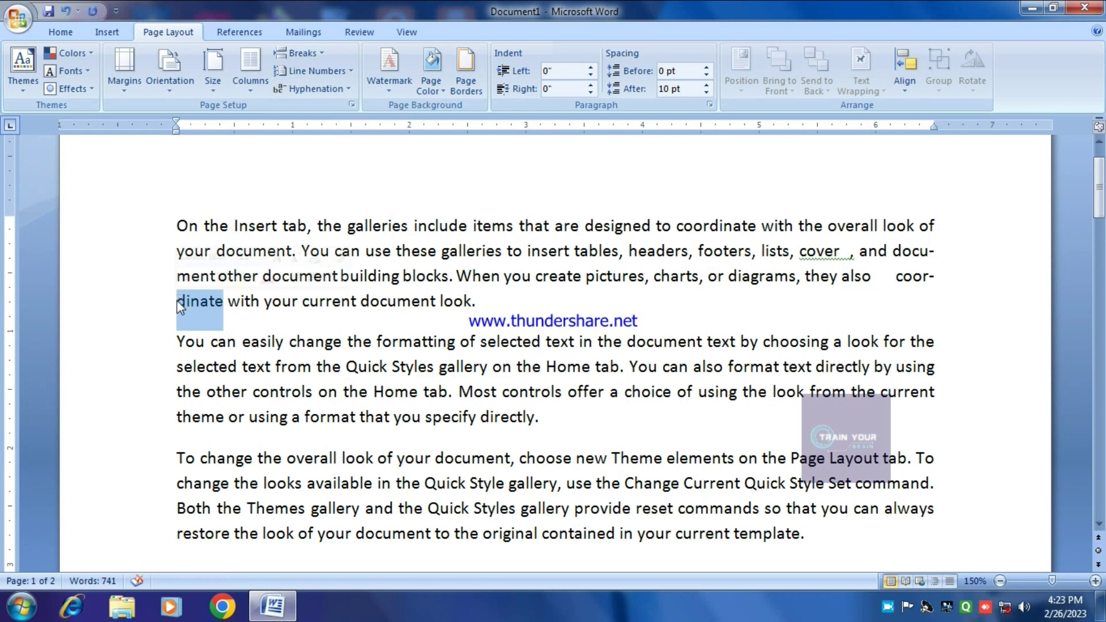
Run Manual hyphenation, accept the suggested word breaks such as the one in "document", and continue through the remainder of the document
{"action": "left_click", "coordinate": [315, 88]}
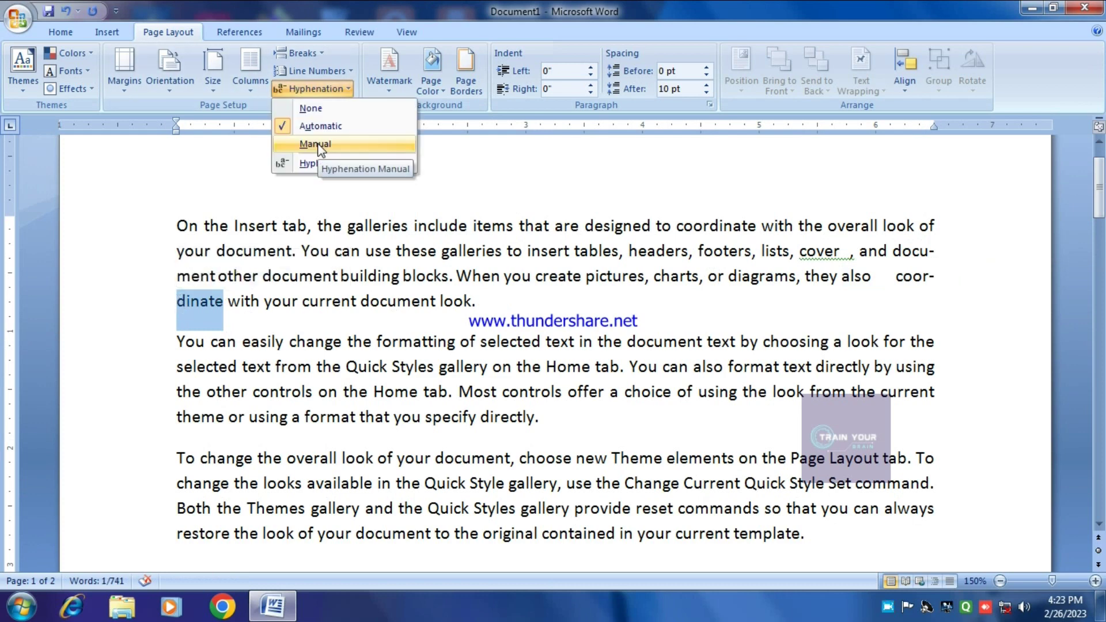
{"action": "left_click", "coordinate": [317, 145]}
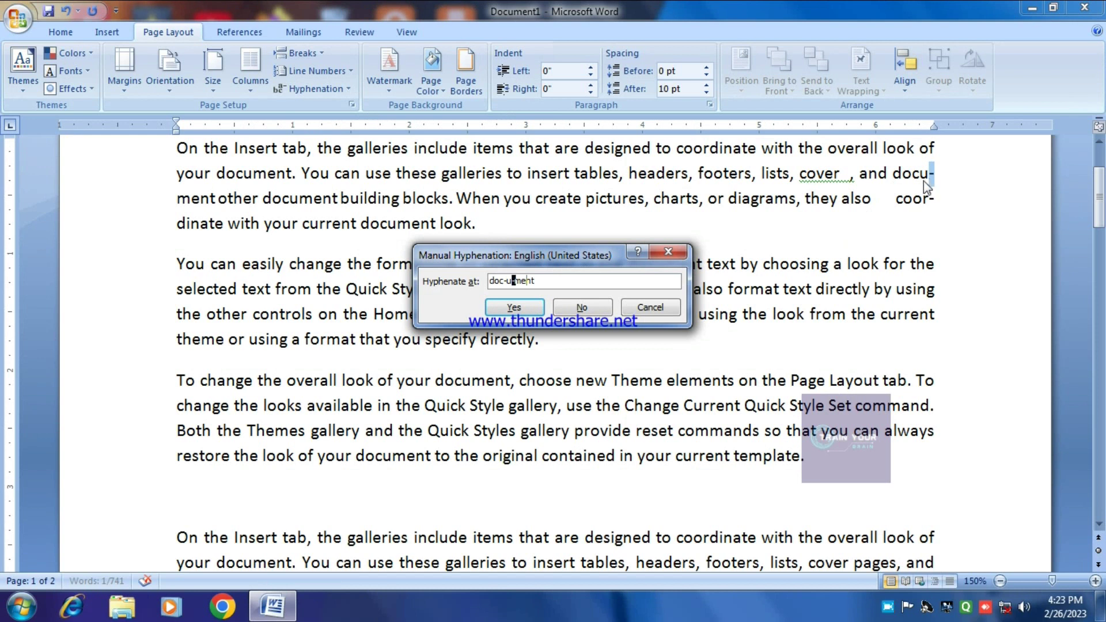
{"action": "left_click", "coordinate": [514, 307]}
{"action": "left_click", "coordinate": [514, 307]}
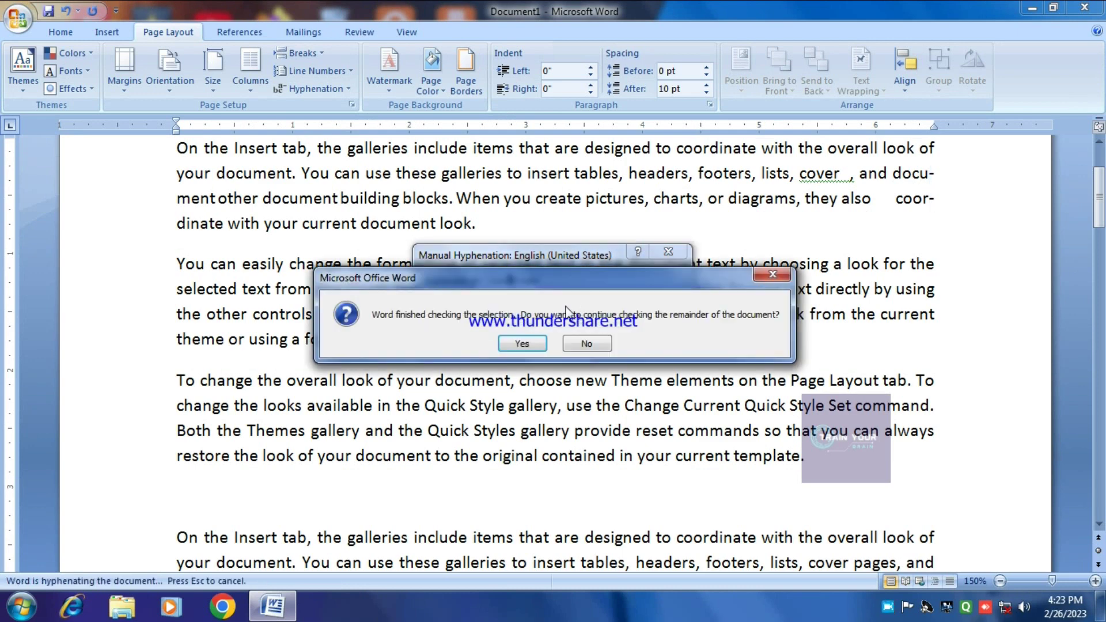
{"action": "left_click", "coordinate": [521, 344]}
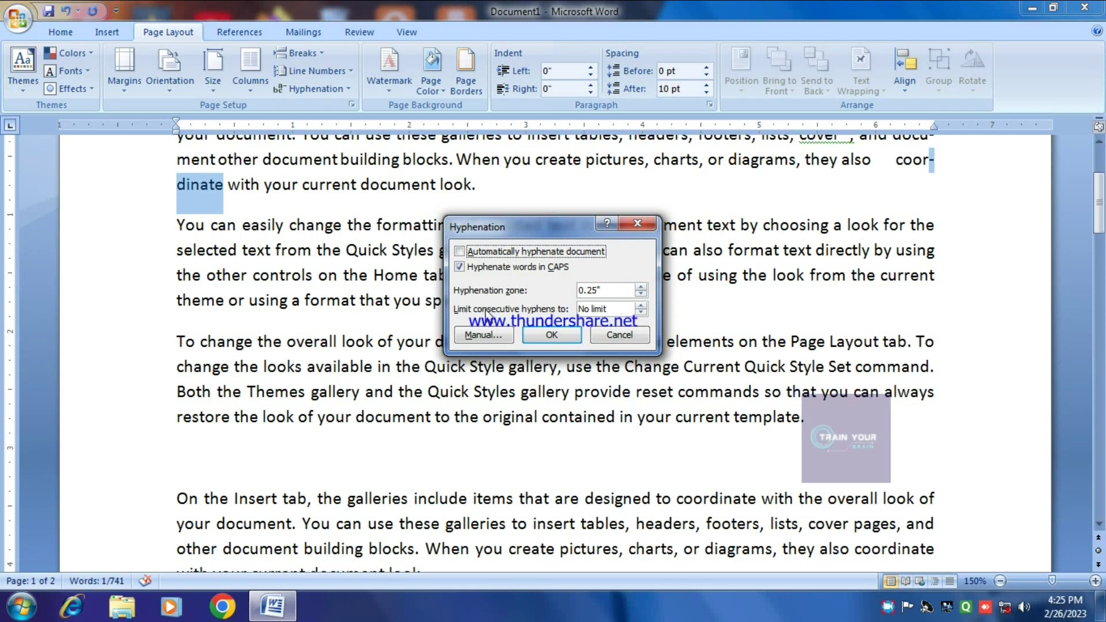
Try the limit for consecutive hyphens in the Hyphenation options, return it to No limit and accept the settings
{"action": "double_click", "coordinate": [641, 305]}
{"action": "left_click", "coordinate": [641, 312]}
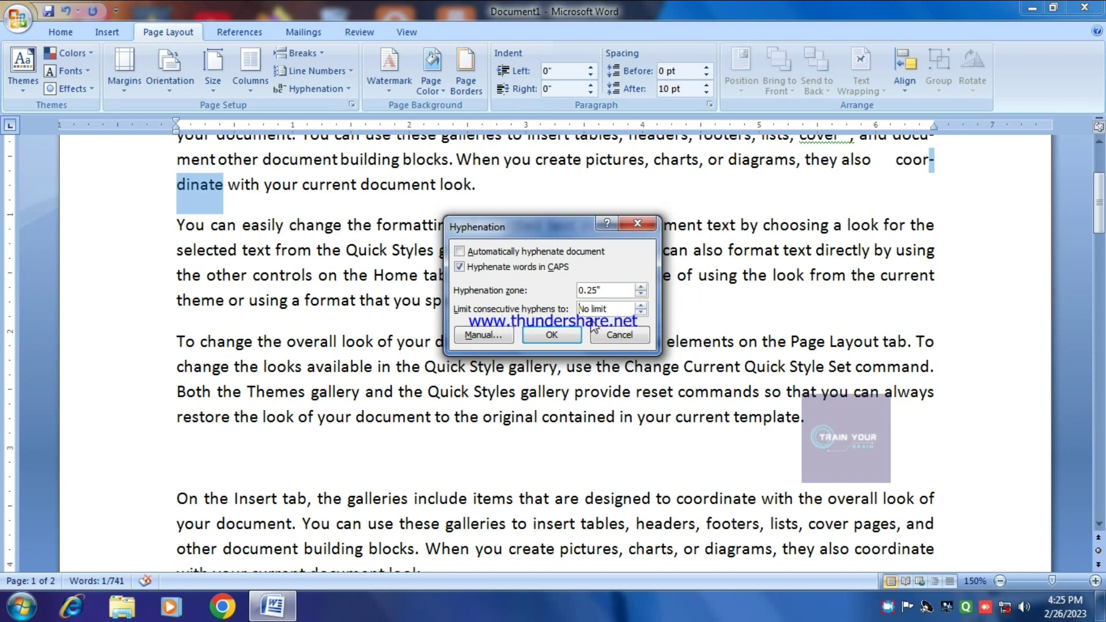
{"action": "left_click", "coordinate": [551, 334]}
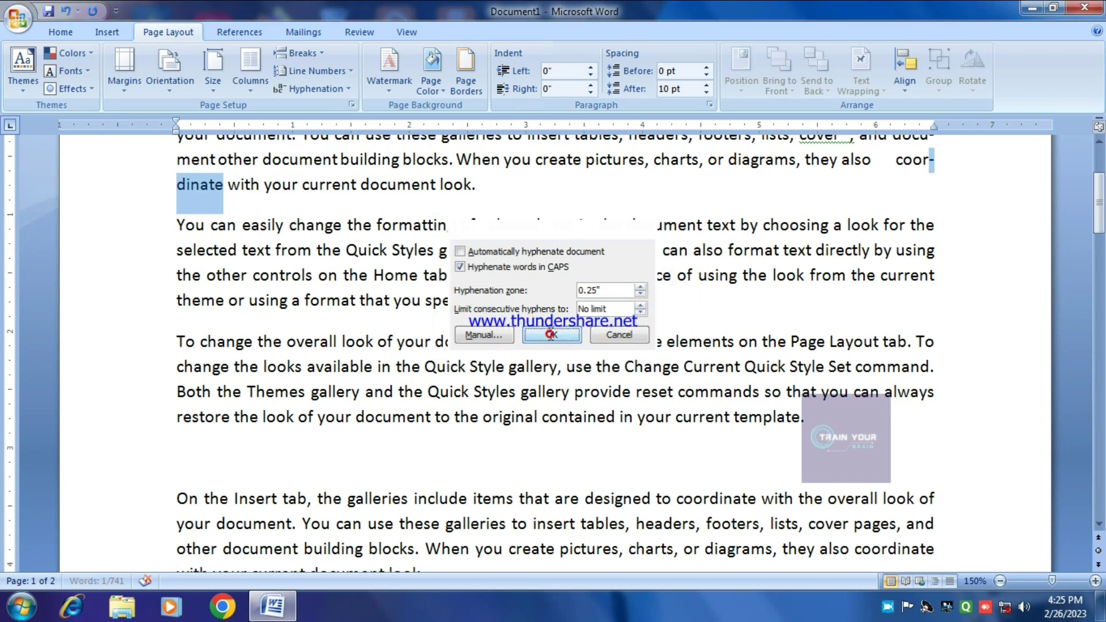
Deselect the text in the first paragraph and set hyphenation to None
{"action": "scroll", "coordinate": [859, 346], "scroll_direction": "up", "scroll_amount": 2}
{"action": "left_click", "coordinate": [859, 346]}
{"action": "left_click", "coordinate": [344, 91]}
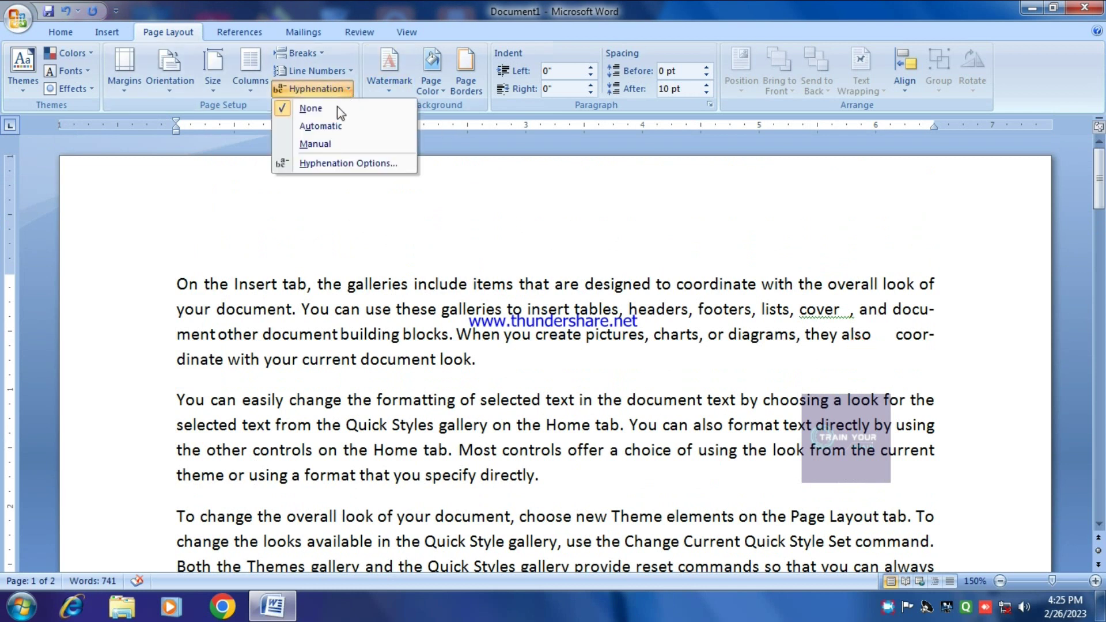
{"action": "left_click", "coordinate": [340, 109]}
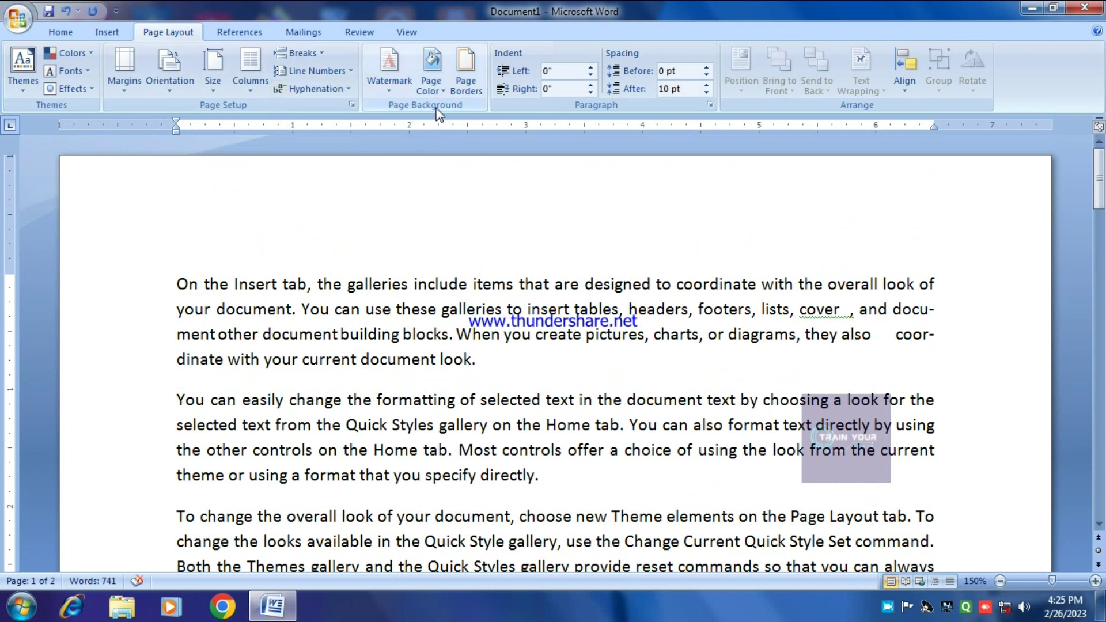
Apply the DO NOT COPY 1 watermark from the gallery and check it across the document pages
{"action": "left_click", "coordinate": [389, 69]}
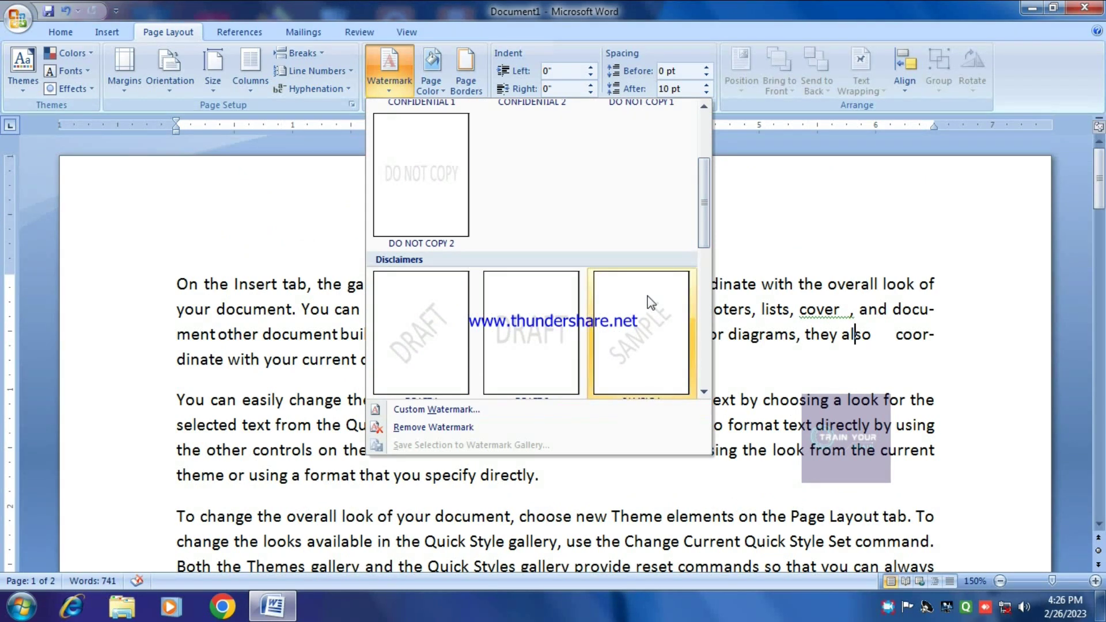
{"action": "left_click_drag", "start_coordinate": [705, 216], "coordinate": [704, 147]}
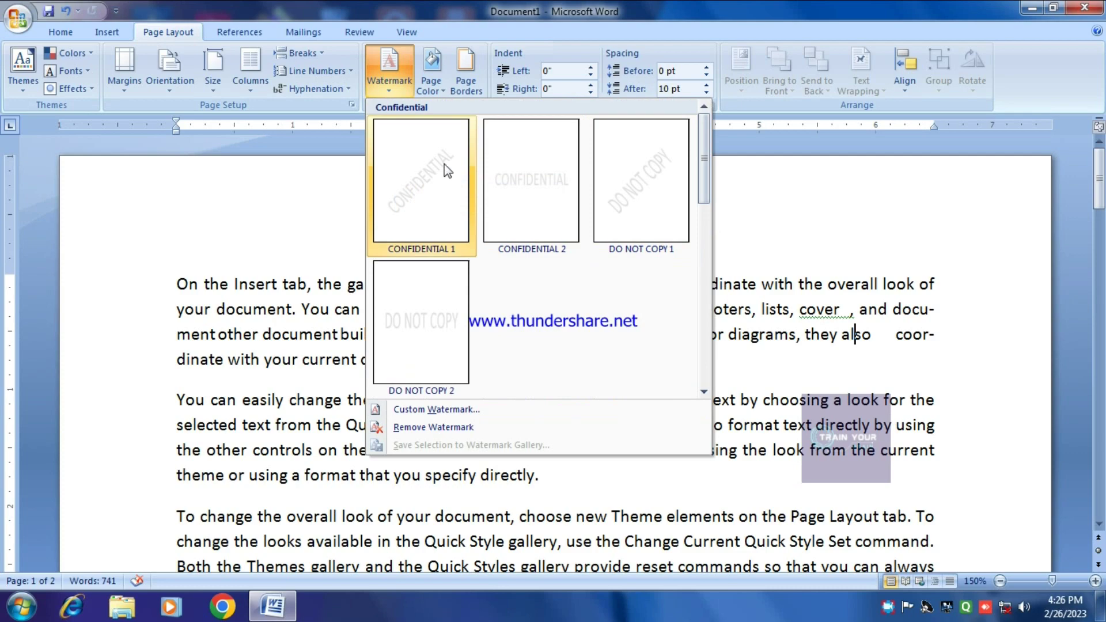
{"action": "left_click", "coordinate": [636, 191]}
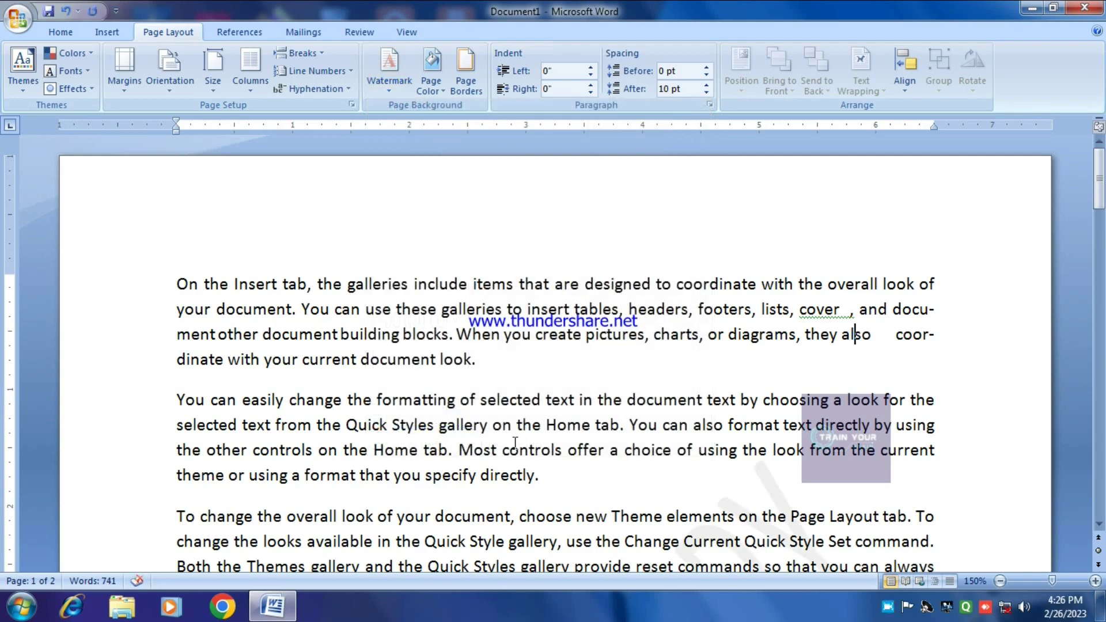
{"action": "scroll", "coordinate": [515, 448], "scroll_direction": "down", "scroll_amount": 5}
{"action": "scroll", "coordinate": [515, 448], "scroll_direction": "down", "scroll_amount": 7}
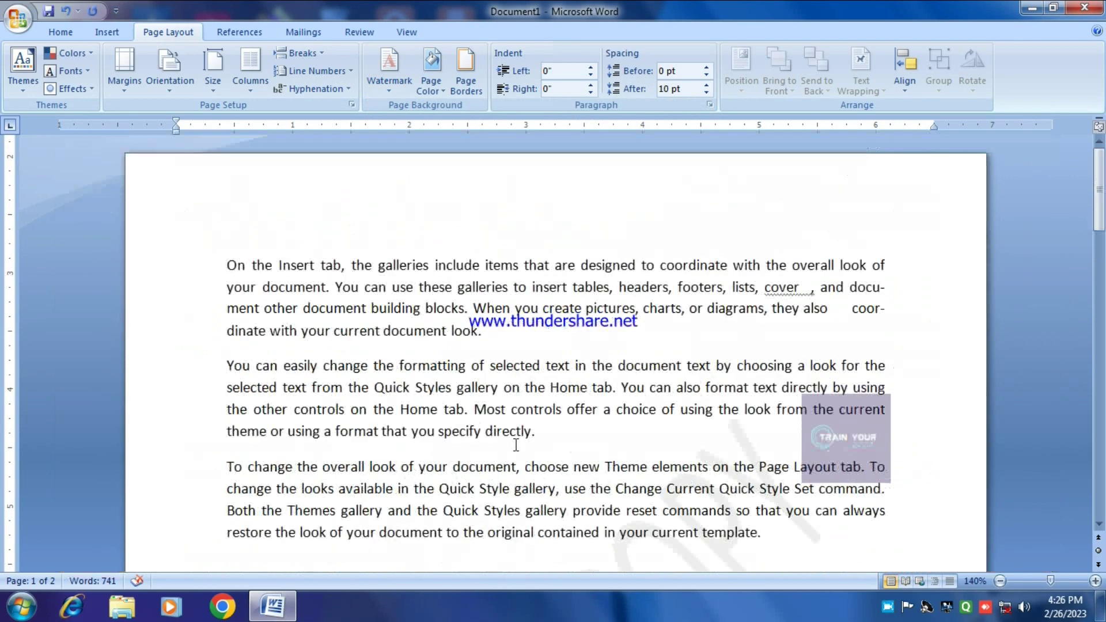
{"action": "scroll", "coordinate": [519, 451], "scroll_direction": "down", "scroll_amount": 10}
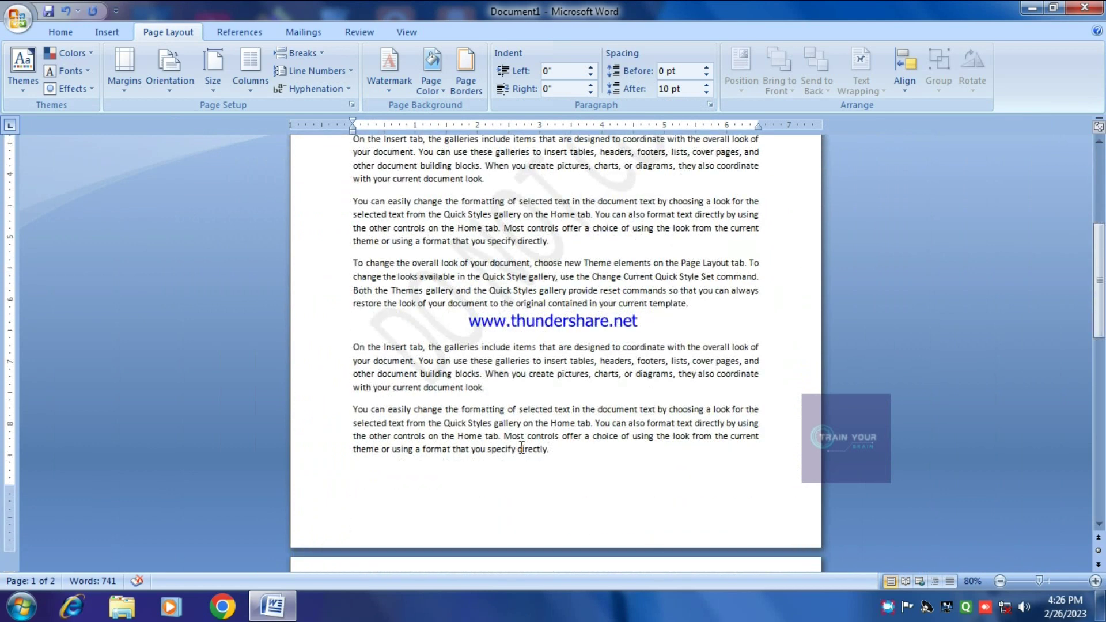
{"action": "scroll", "coordinate": [522, 447], "scroll_direction": "up", "scroll_amount": 2}
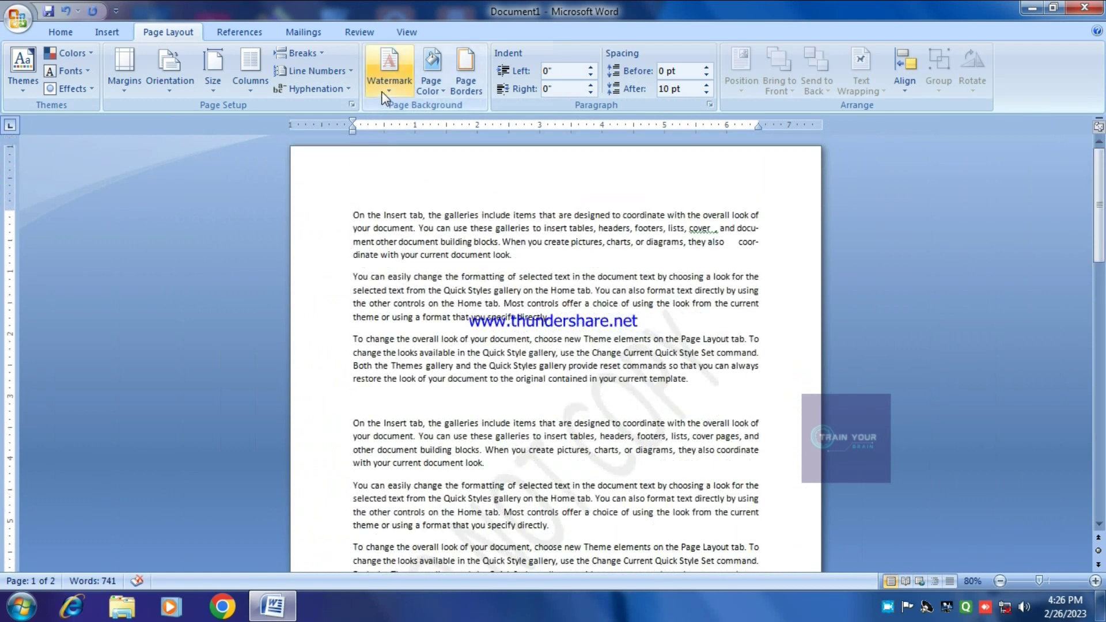
Recolor the DO NOT COPY text watermark with a darker shade of the black theme color and check it on the pages
{"action": "left_click", "coordinate": [390, 70]}
{"action": "left_click", "coordinate": [438, 410]}
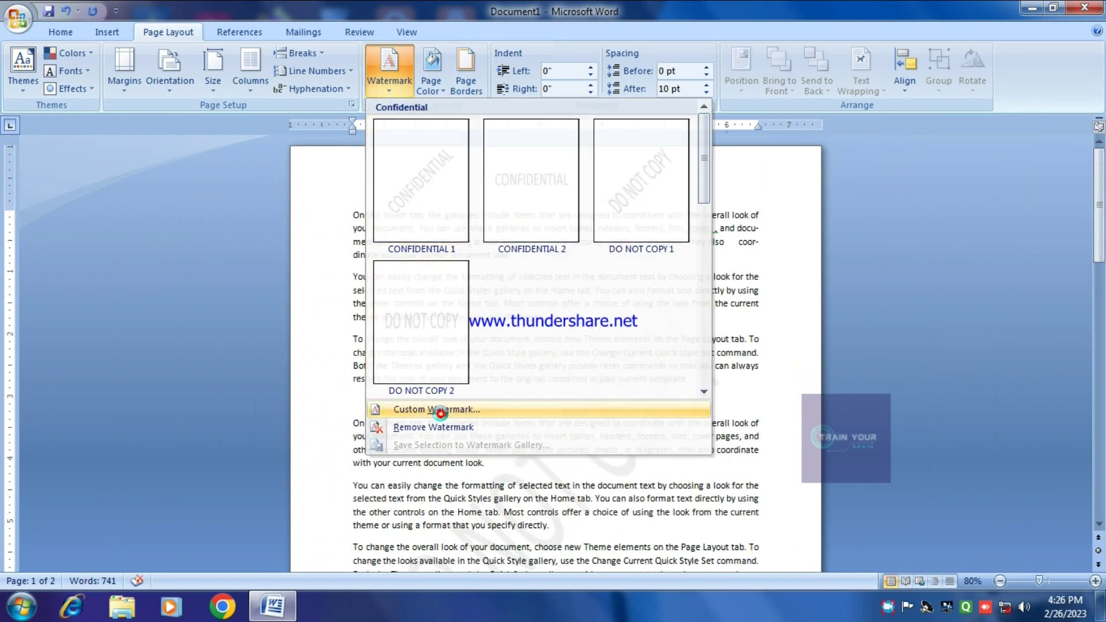
{"action": "left_click", "coordinate": [574, 353]}
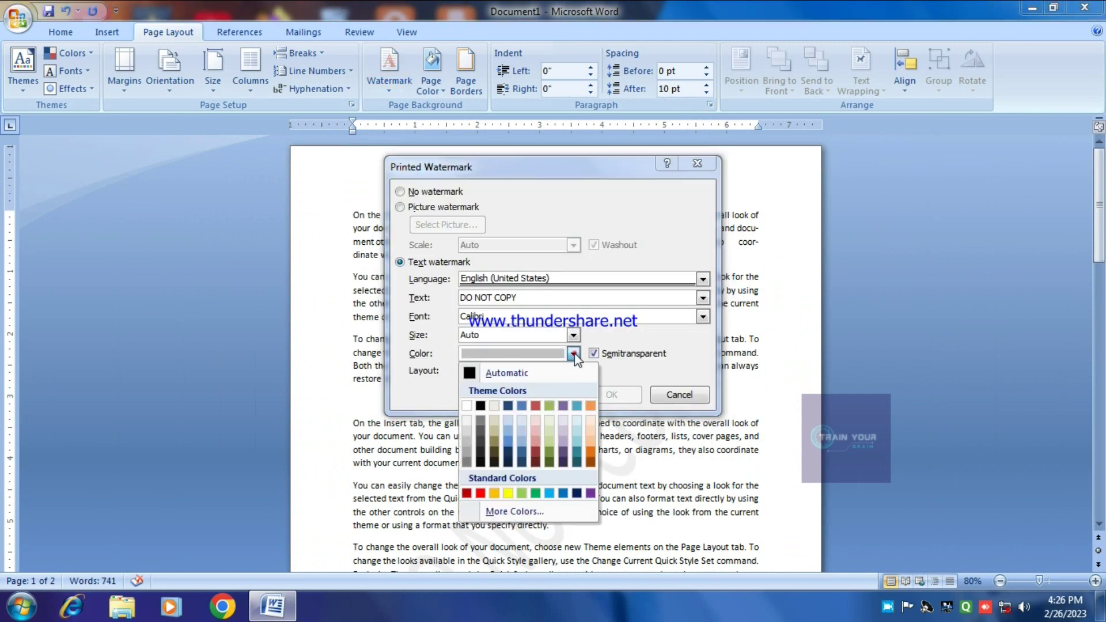
{"action": "left_click", "coordinate": [481, 452]}
{"action": "left_click", "coordinate": [613, 395]}
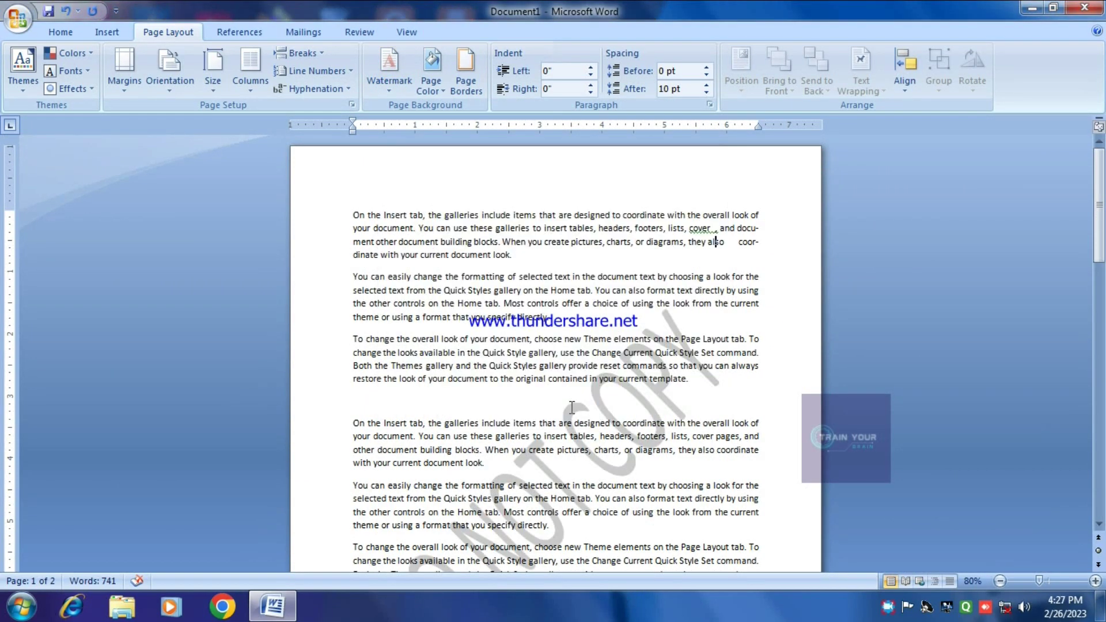
{"action": "scroll", "coordinate": [460, 437], "scroll_direction": "down", "scroll_amount": 6}
{"action": "scroll", "coordinate": [474, 365], "scroll_direction": "up", "scroll_amount": 3}
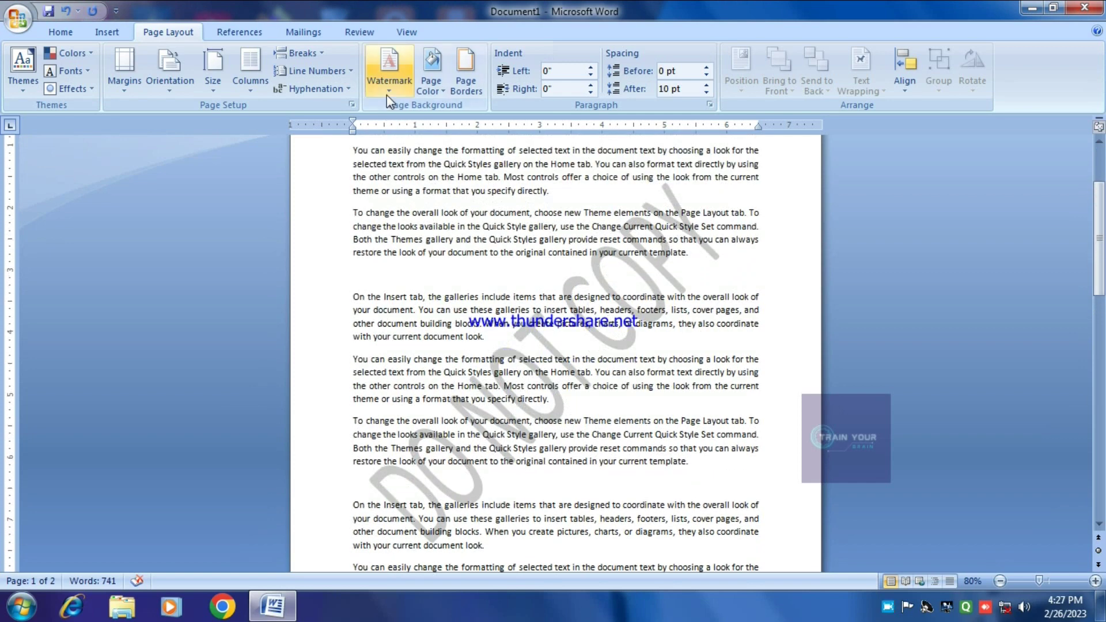
Replace the watermark with custom diagonal text reading "Computer Pathshala" in Calibri with a dark red color
{"action": "left_click_drag", "start_coordinate": [391, 505], "coordinate": [658, 245]}
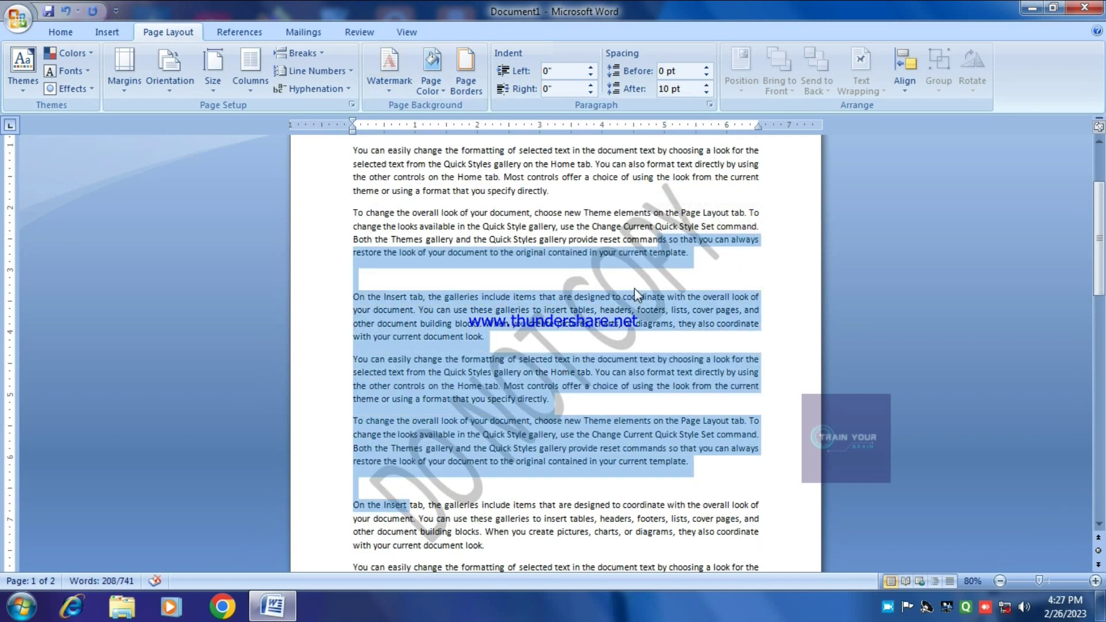
{"action": "left_click", "coordinate": [635, 279]}
{"action": "left_click", "coordinate": [392, 87]}
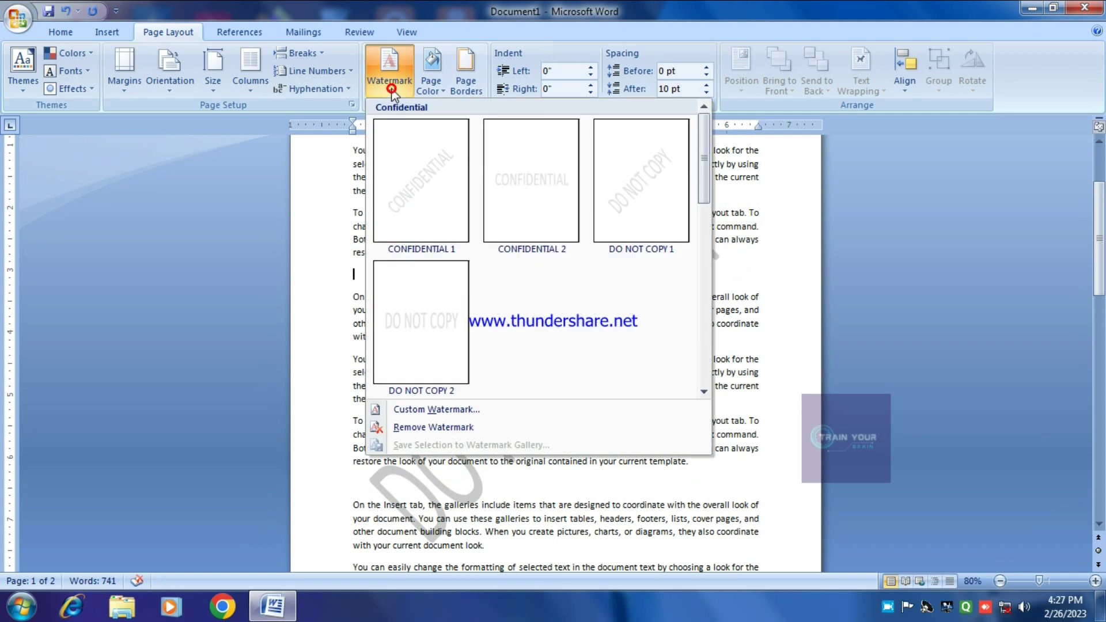
{"action": "left_click", "coordinate": [436, 410]}
{"action": "left_click_drag", "start_coordinate": [507, 332], "coordinate": [430, 321]}
{"action": "key", "text": "ctrl+v"}
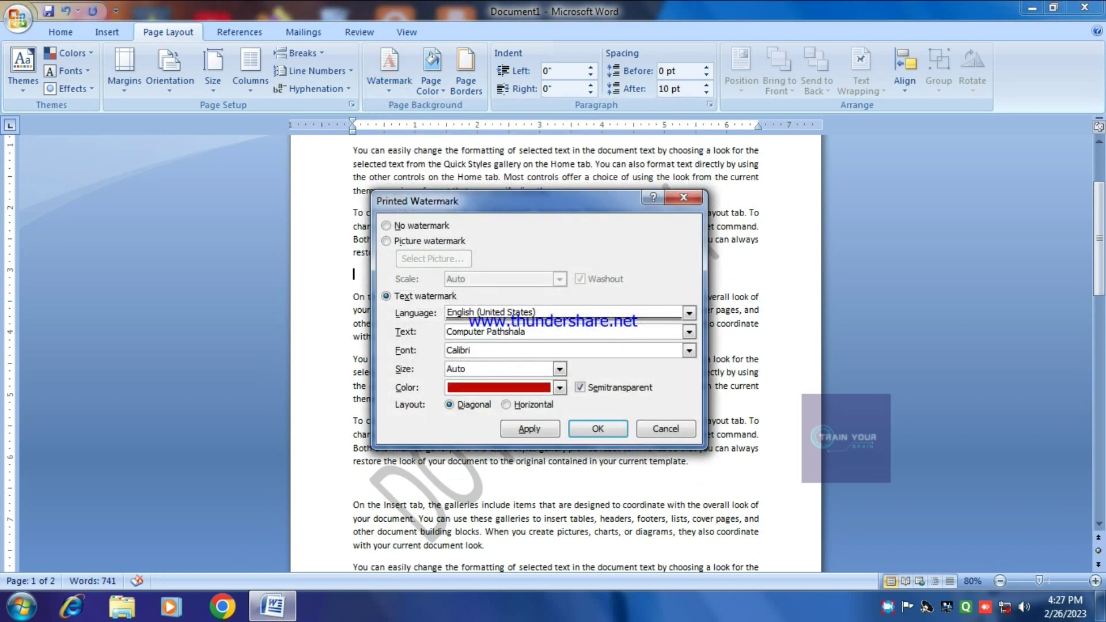
{"action": "left_click", "coordinate": [573, 431]}
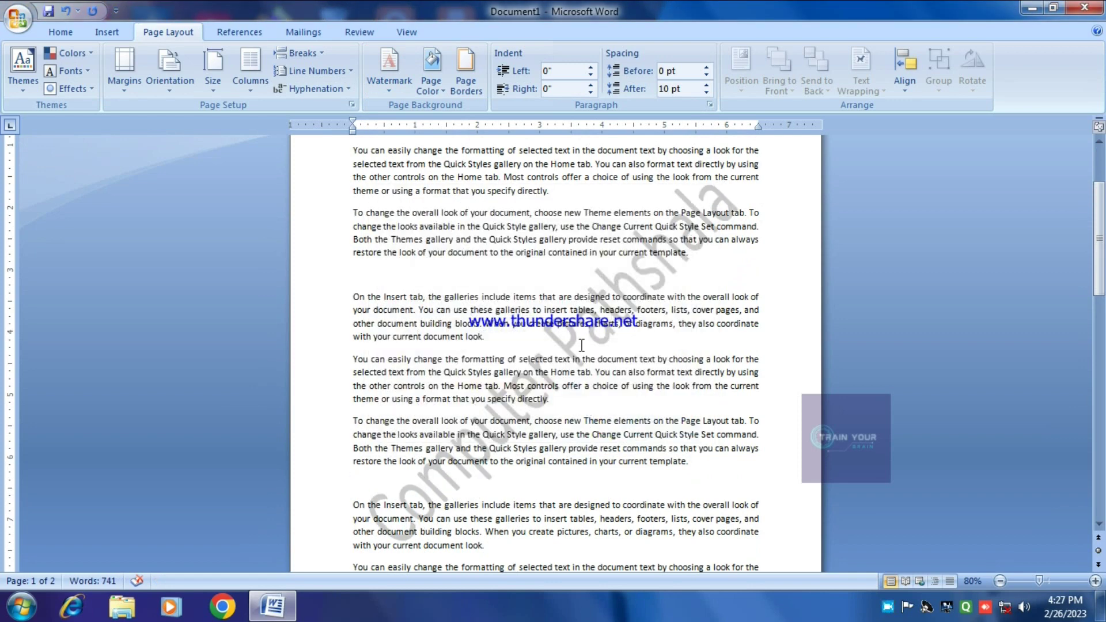
Remove the text watermark by choosing No watermark in the Printed Watermark settings
{"action": "left_click", "coordinate": [395, 86]}
{"action": "left_click", "coordinate": [420, 429]}
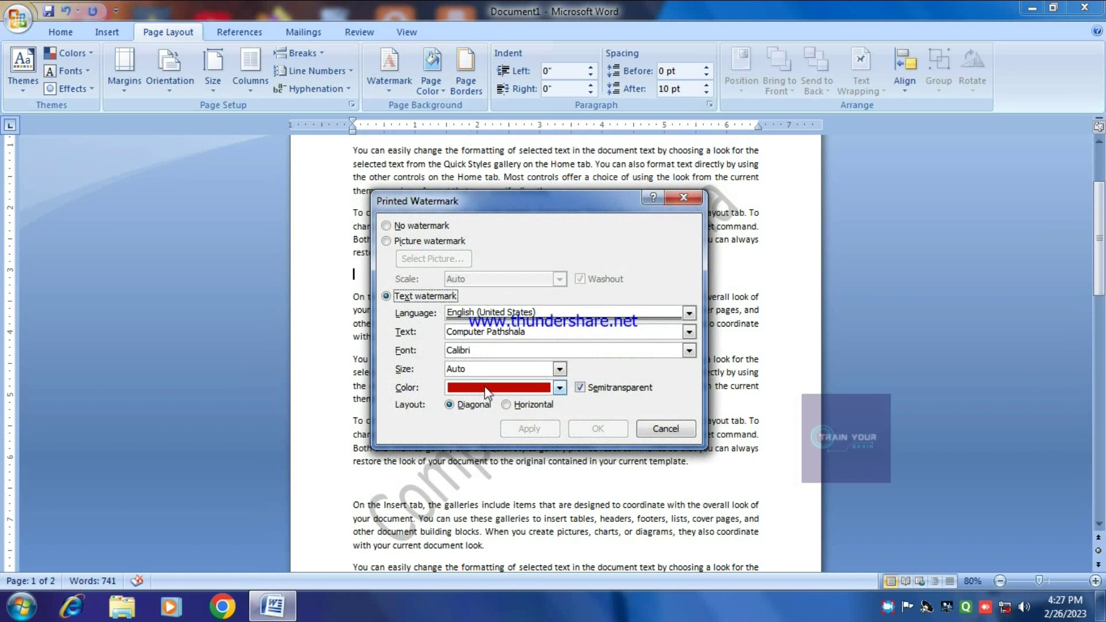
{"action": "left_click", "coordinate": [386, 226]}
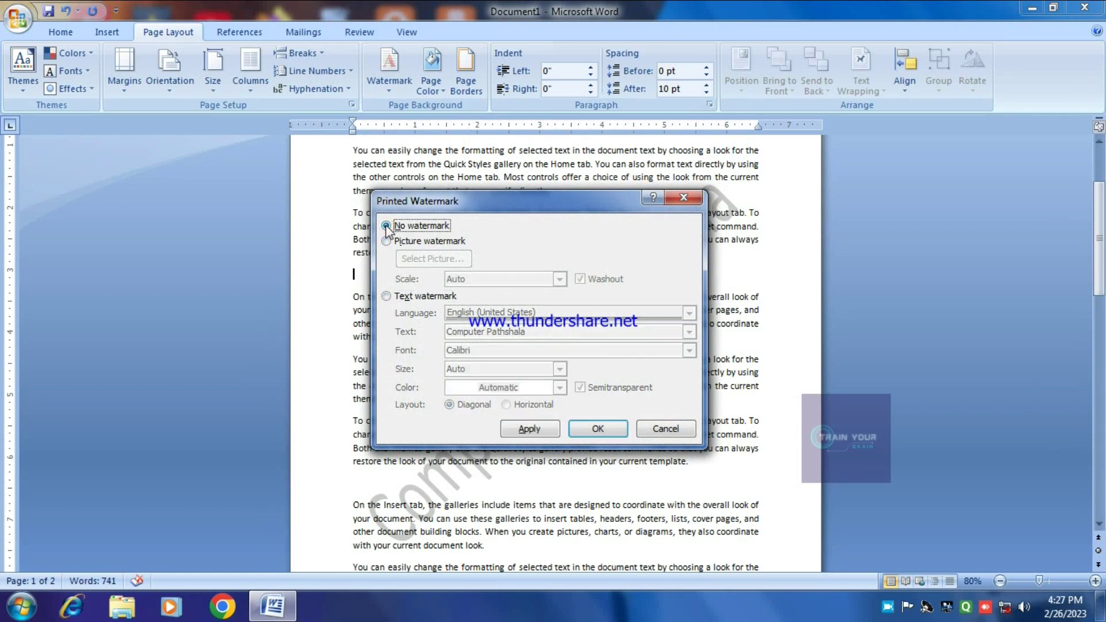
{"action": "left_click", "coordinate": [593, 431]}
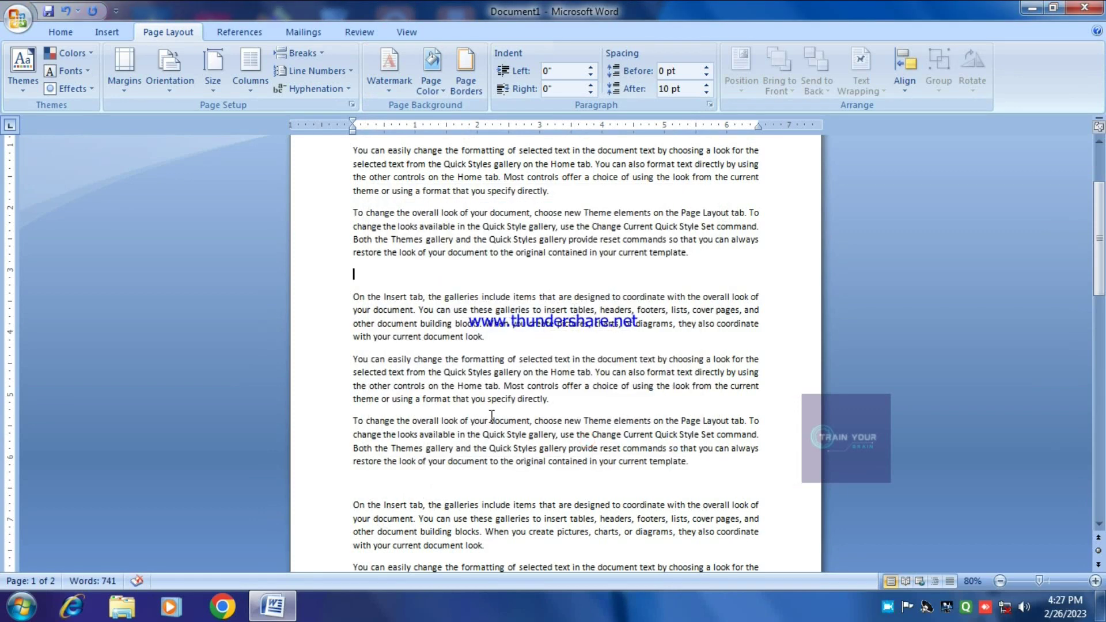
{"action": "left_click_drag", "start_coordinate": [491, 415], "coordinate": [671, 193]}
Use the Chrysanthemum sample picture as the picture watermark at 200% scale with Washout, and check it on the pages
{"action": "left_click", "coordinate": [387, 87]}
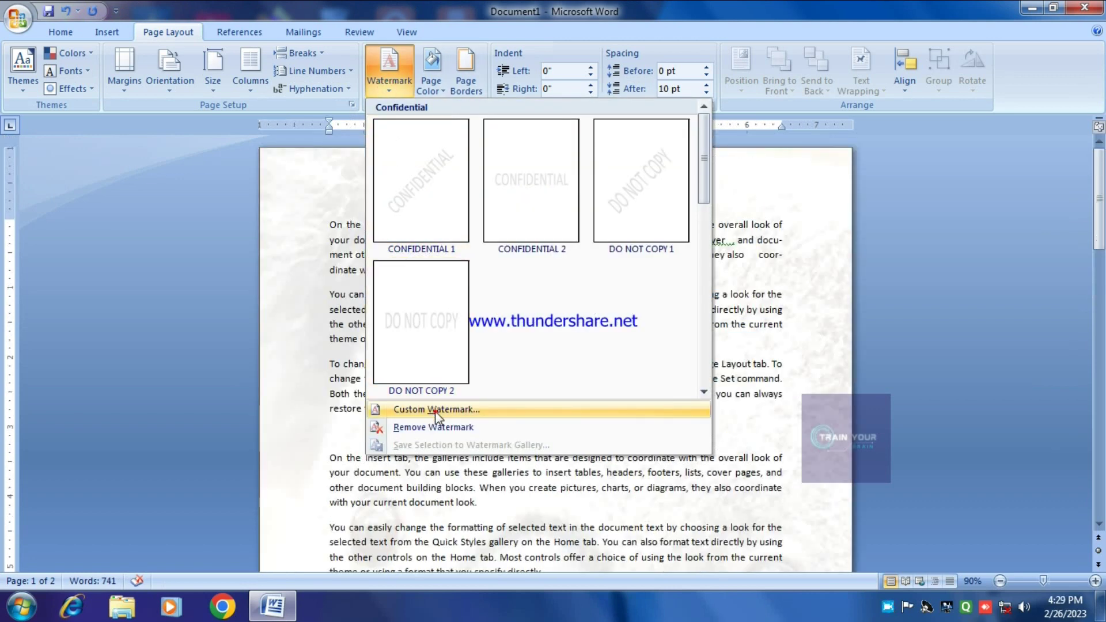
{"action": "left_click", "coordinate": [435, 410]}
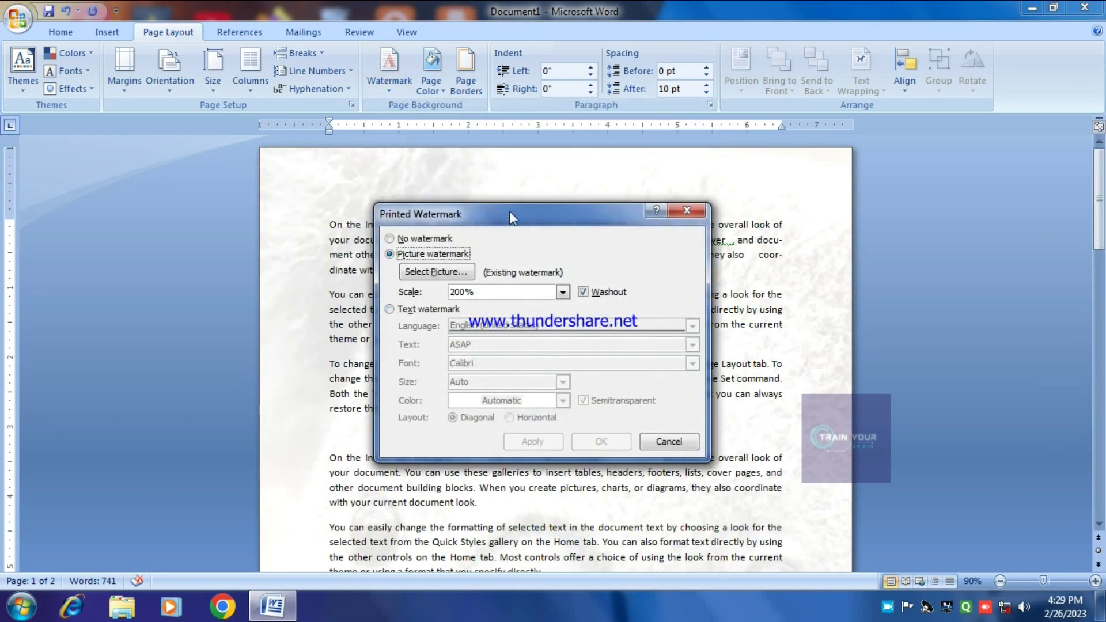
{"action": "mouse_move", "coordinate": [510, 212]}
{"action": "left_mouse_down"}
{"action": "mouse_move", "coordinate": [505, 454]}
{"action": "mouse_move", "coordinate": [458, 251]}
{"action": "mouse_move", "coordinate": [501, 201]}
{"action": "left_mouse_up"}
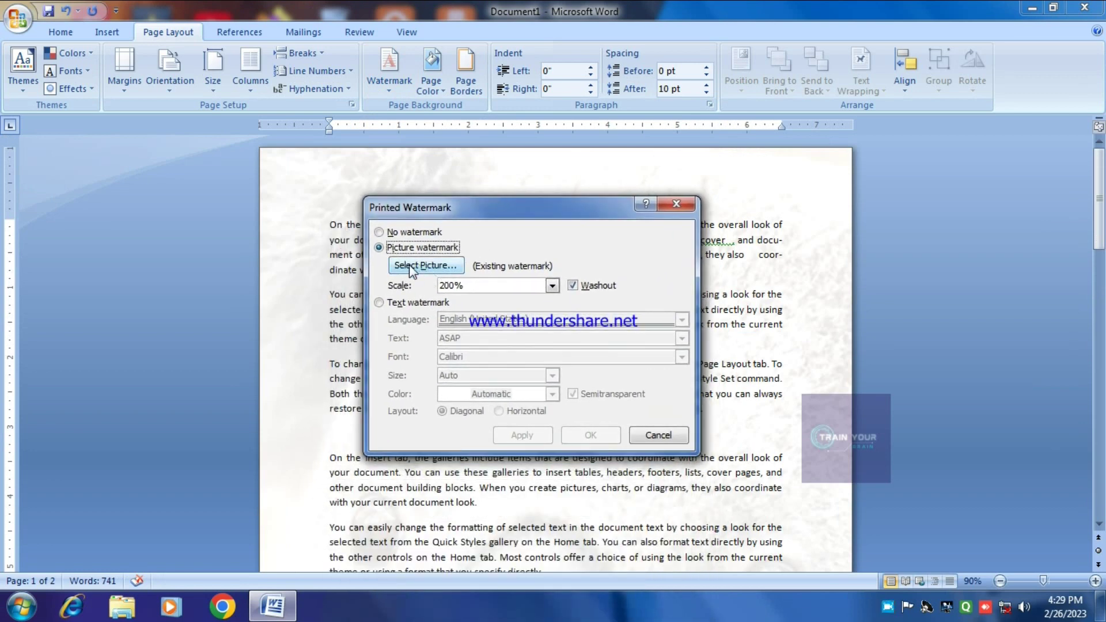
{"action": "left_click", "coordinate": [425, 269]}
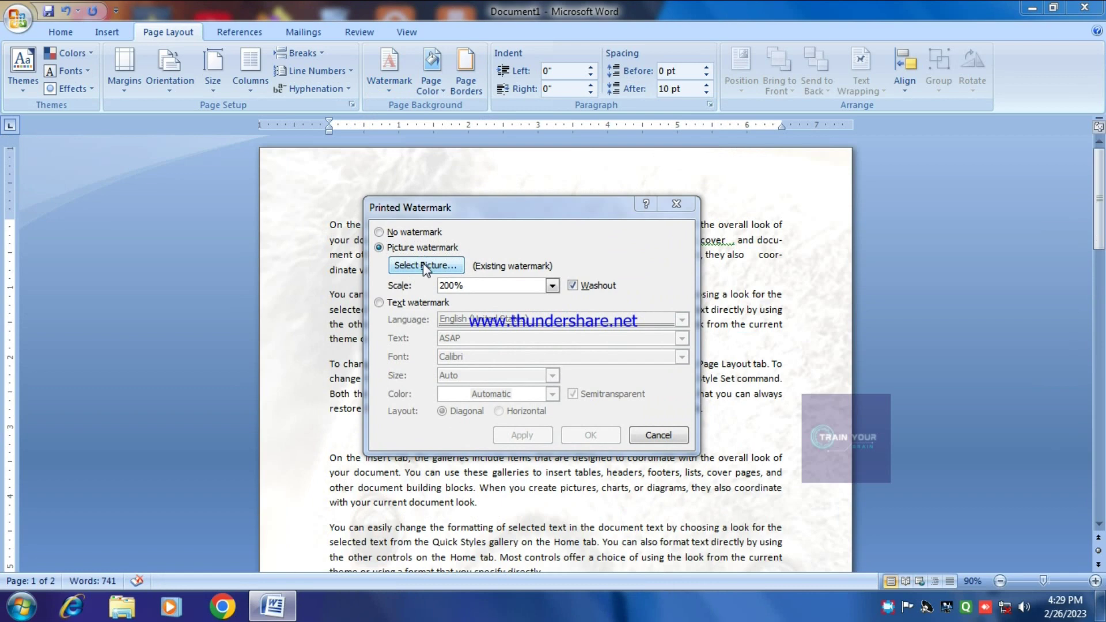
{"action": "left_click", "coordinate": [545, 328]}
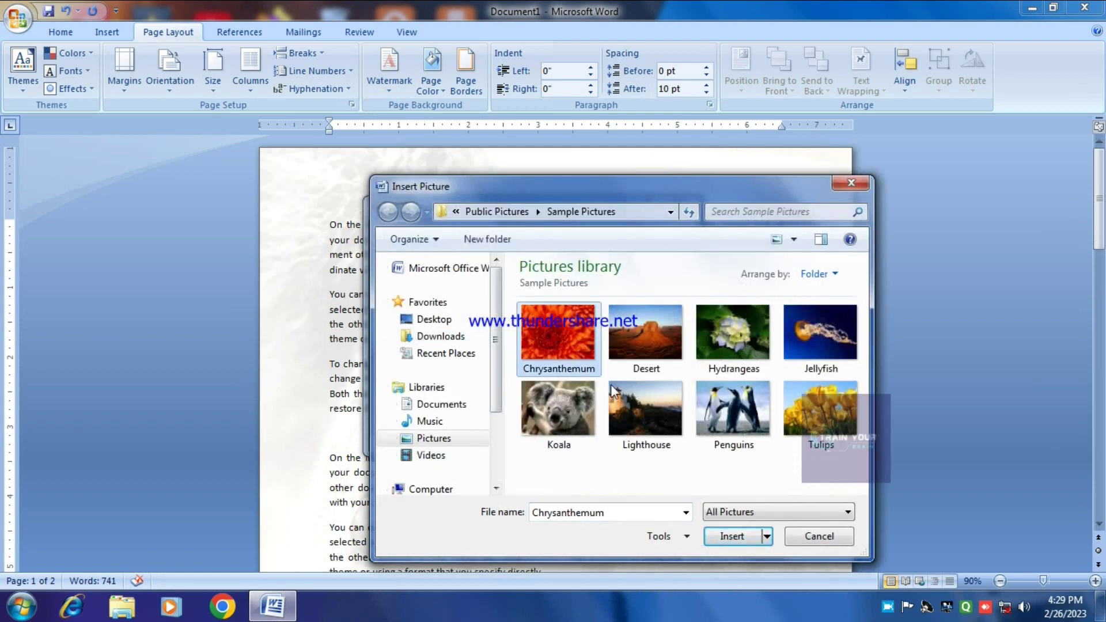
{"action": "left_click", "coordinate": [731, 534]}
{"action": "left_click", "coordinate": [590, 436]}
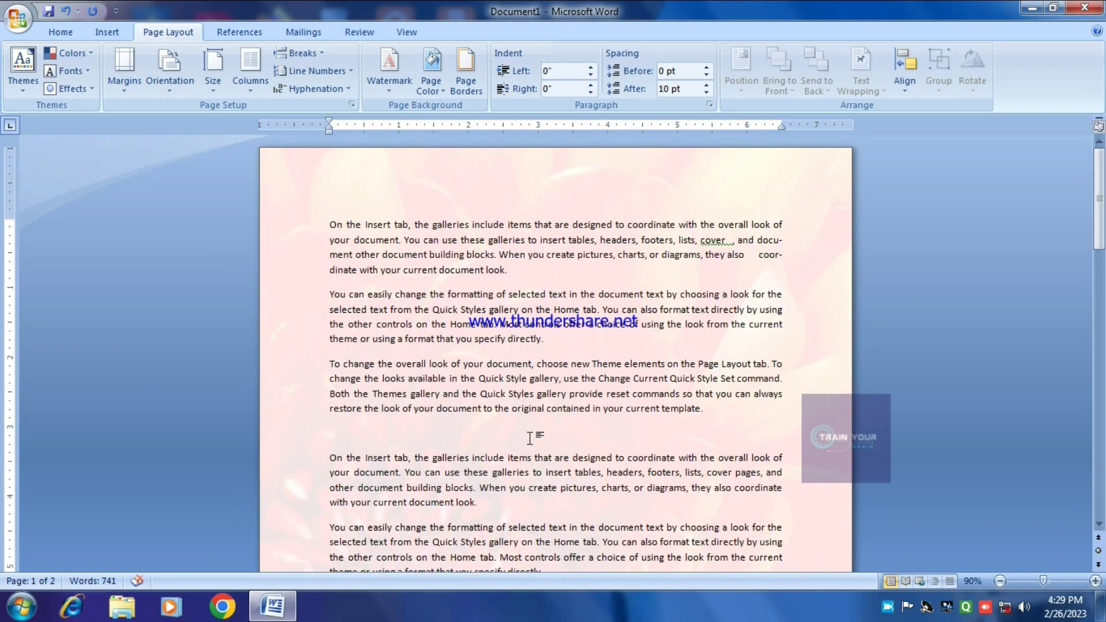
{"action": "scroll", "coordinate": [530, 439], "scroll_direction": "down", "scroll_amount": 7}
{"action": "scroll", "coordinate": [529, 439], "scroll_direction": "up", "scroll_amount": 10}
Turn off Washout for the picture watermark and check the full-color picture behind the text on the pages
{"action": "left_click", "coordinate": [390, 75]}
{"action": "left_click", "coordinate": [432, 410]}
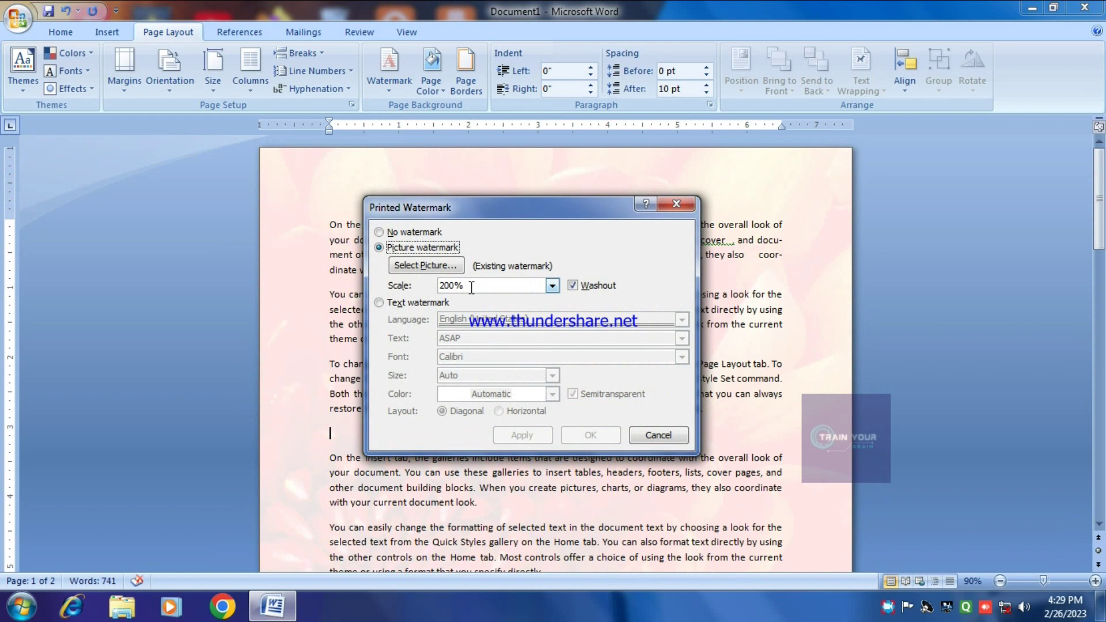
{"action": "left_click", "coordinate": [579, 288]}
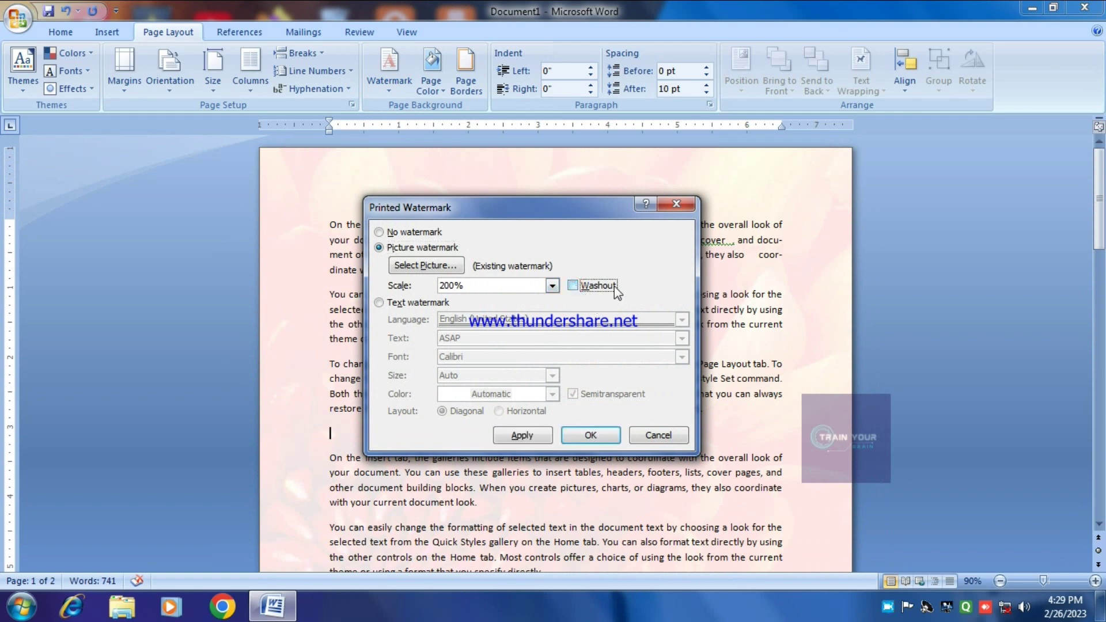
{"action": "left_click", "coordinate": [591, 435]}
{"action": "scroll", "coordinate": [480, 419], "scroll_direction": "down", "scroll_amount": 15}
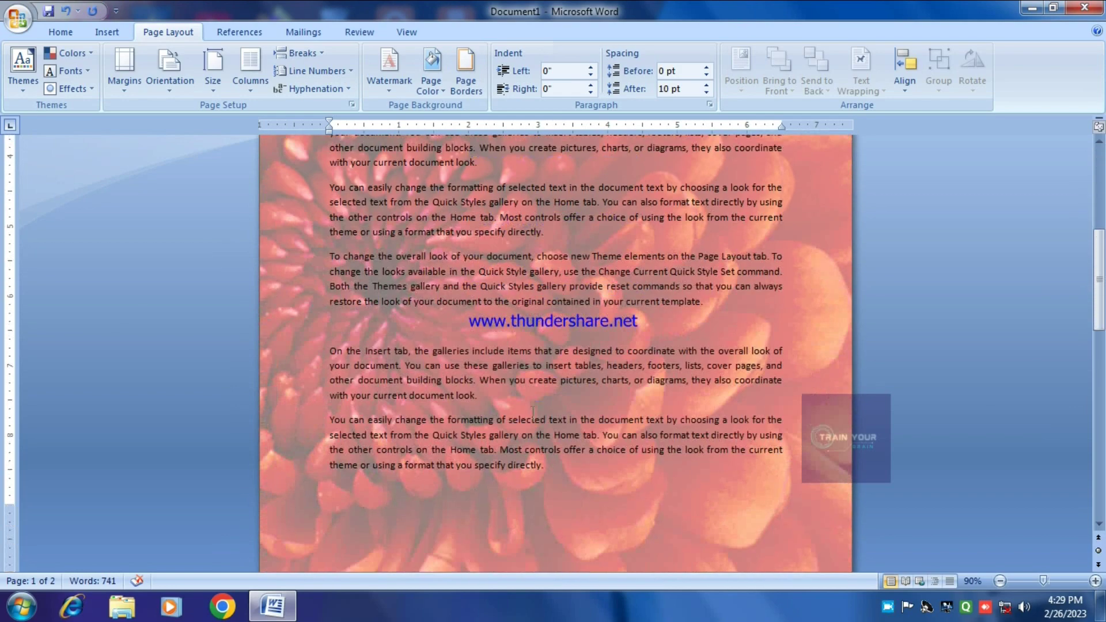
{"action": "scroll", "coordinate": [548, 418], "scroll_direction": "down", "scroll_amount": 5}
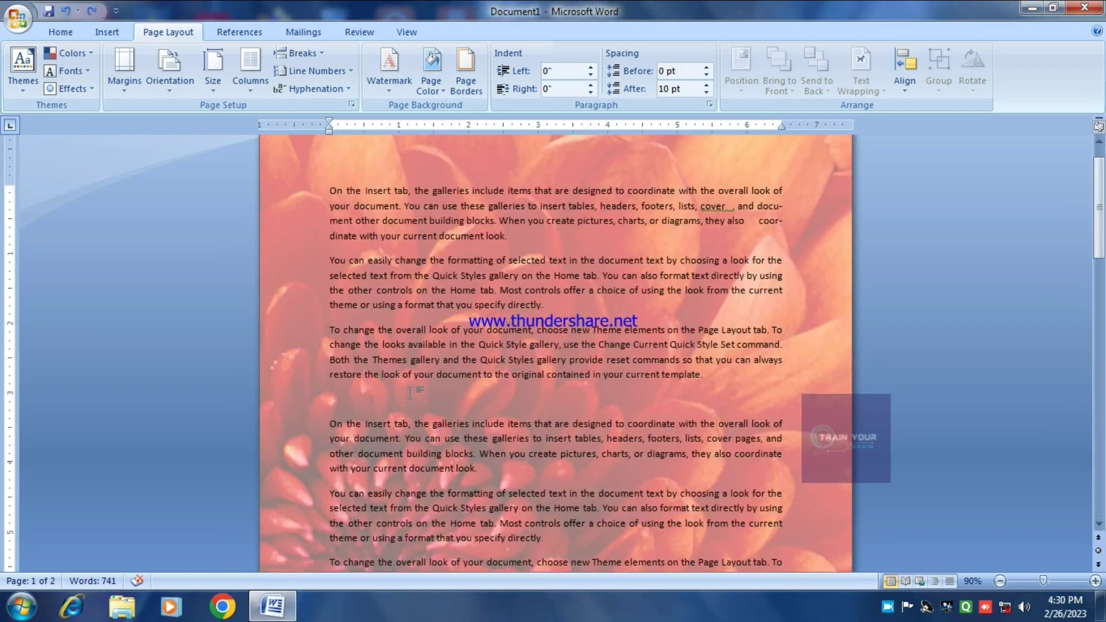
Set the picture watermark's scale to 50% and check the smaller picture behind the text on the pages
{"action": "left_click", "coordinate": [386, 90]}
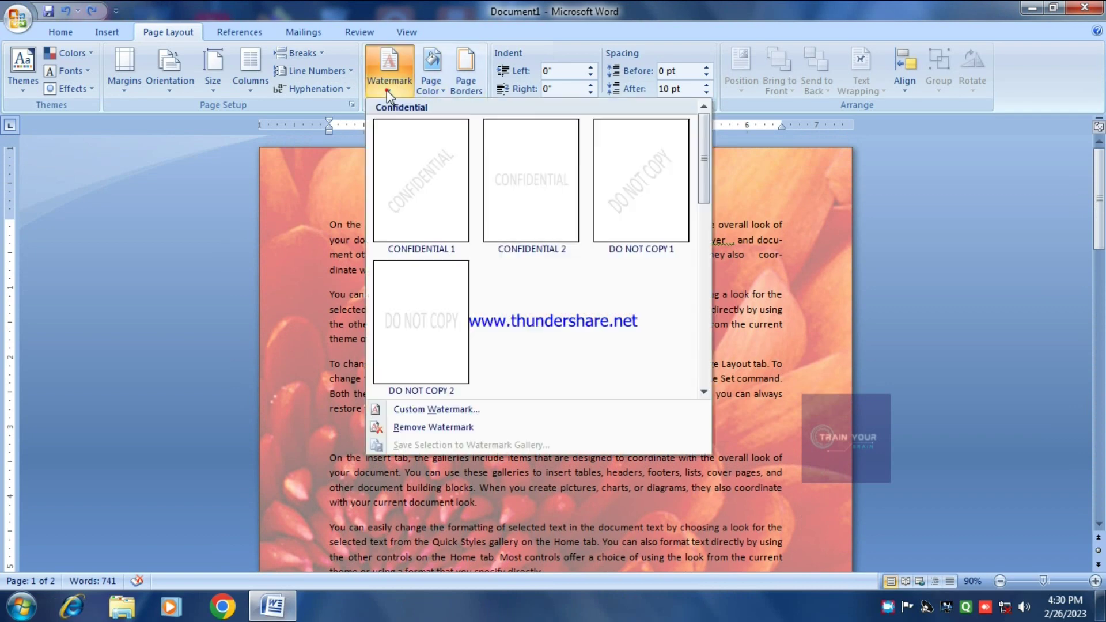
{"action": "left_click", "coordinate": [440, 410]}
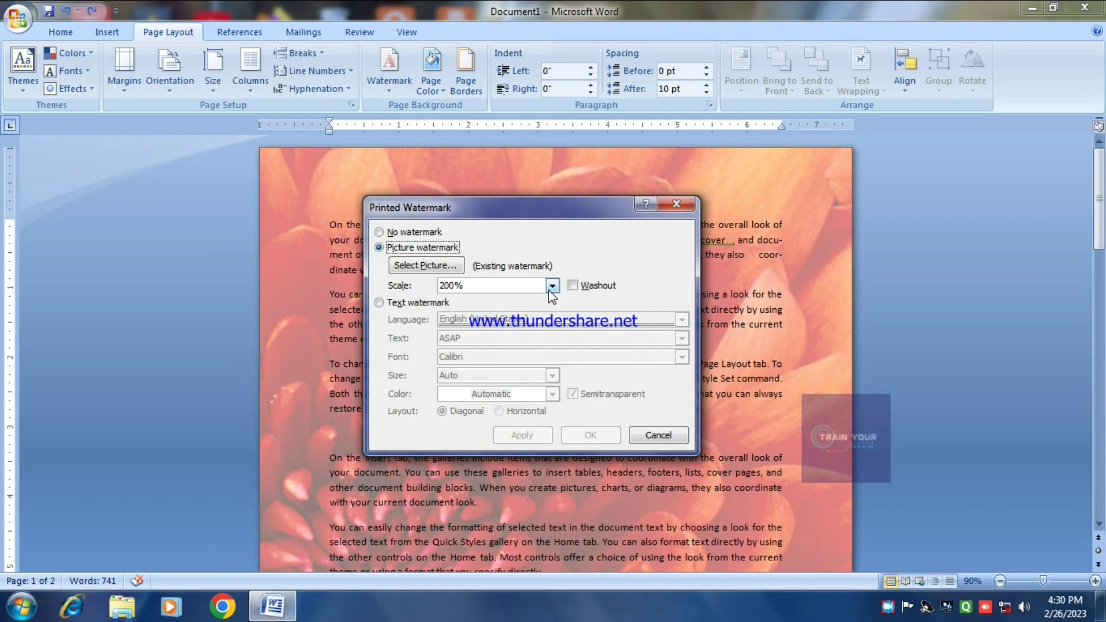
{"action": "left_click", "coordinate": [552, 285]}
{"action": "left_click", "coordinate": [464, 353]}
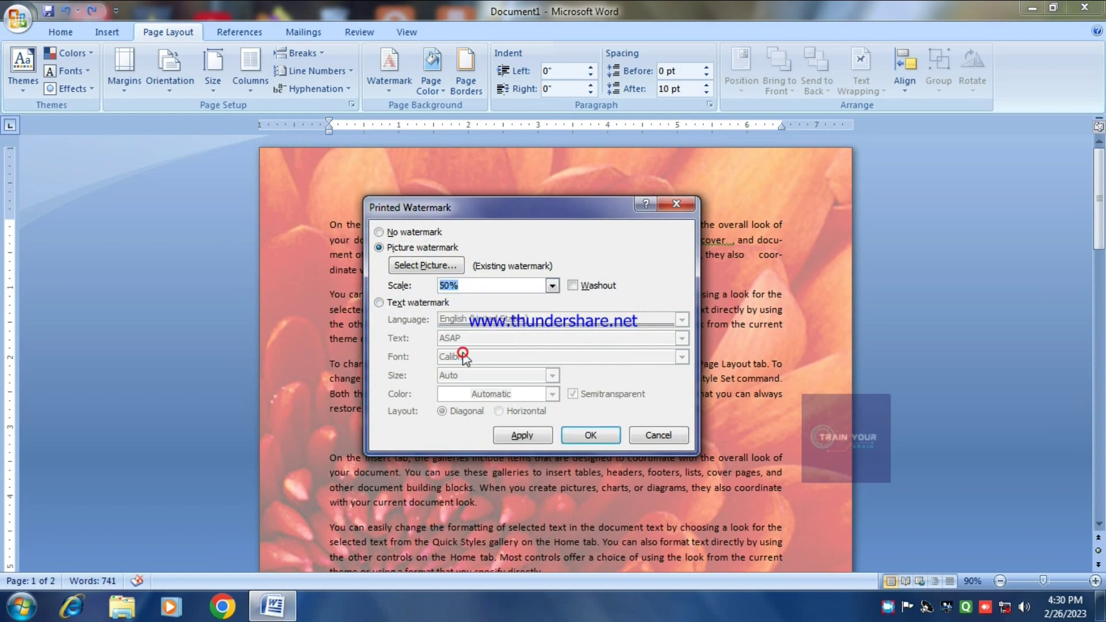
{"action": "left_click", "coordinate": [590, 437]}
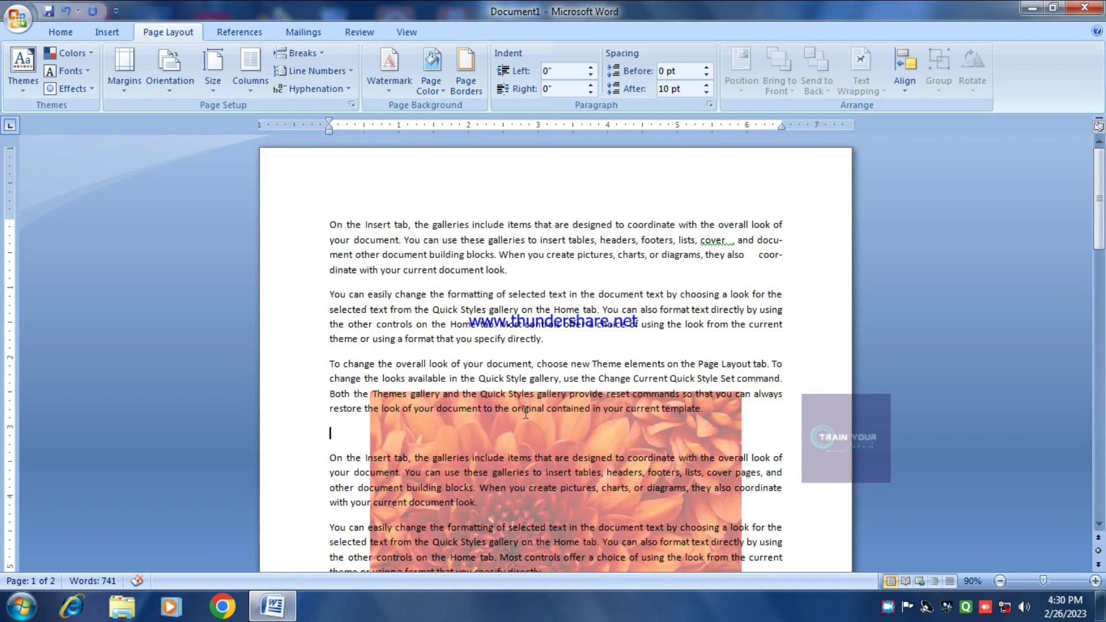
{"action": "scroll", "coordinate": [507, 396], "scroll_direction": "down", "scroll_amount": 6}
{"action": "scroll", "coordinate": [507, 396], "scroll_direction": "up", "scroll_amount": 3}
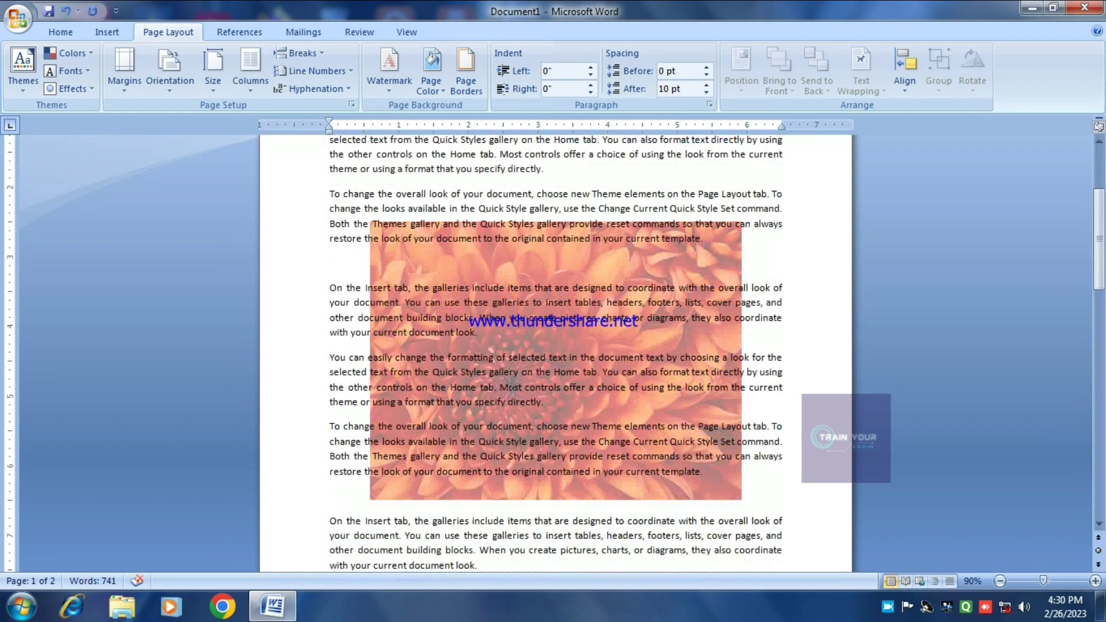
{"action": "scroll", "coordinate": [521, 290], "scroll_direction": "down", "scroll_amount": 3}
{"action": "scroll", "coordinate": [522, 290], "scroll_direction": "up", "scroll_amount": 3}
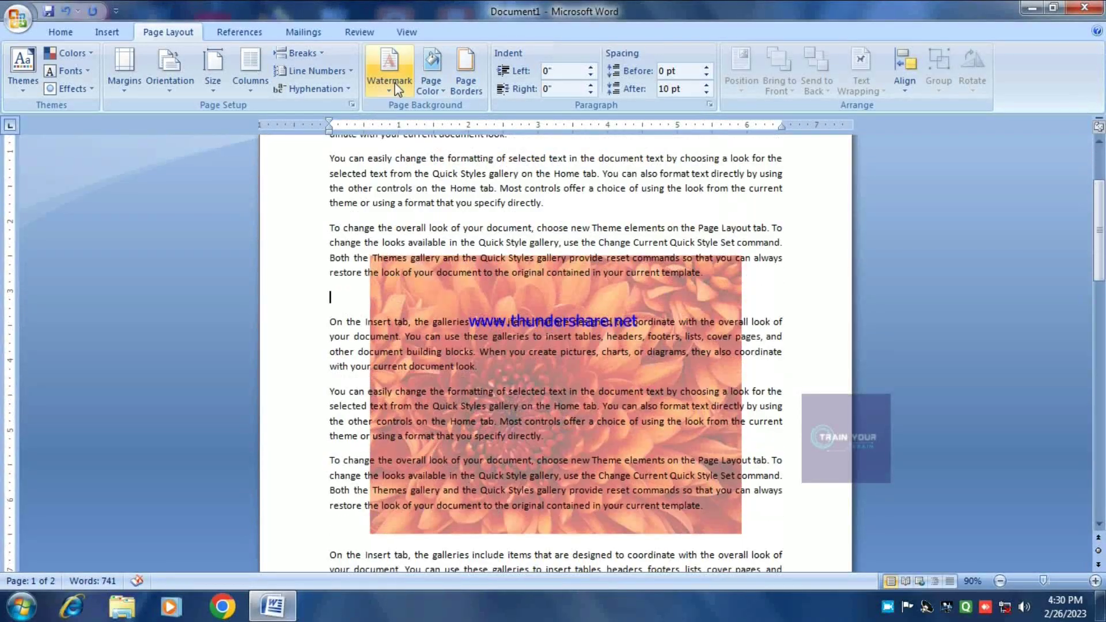
Remove the picture watermark from the document
{"action": "left_click", "coordinate": [389, 84]}
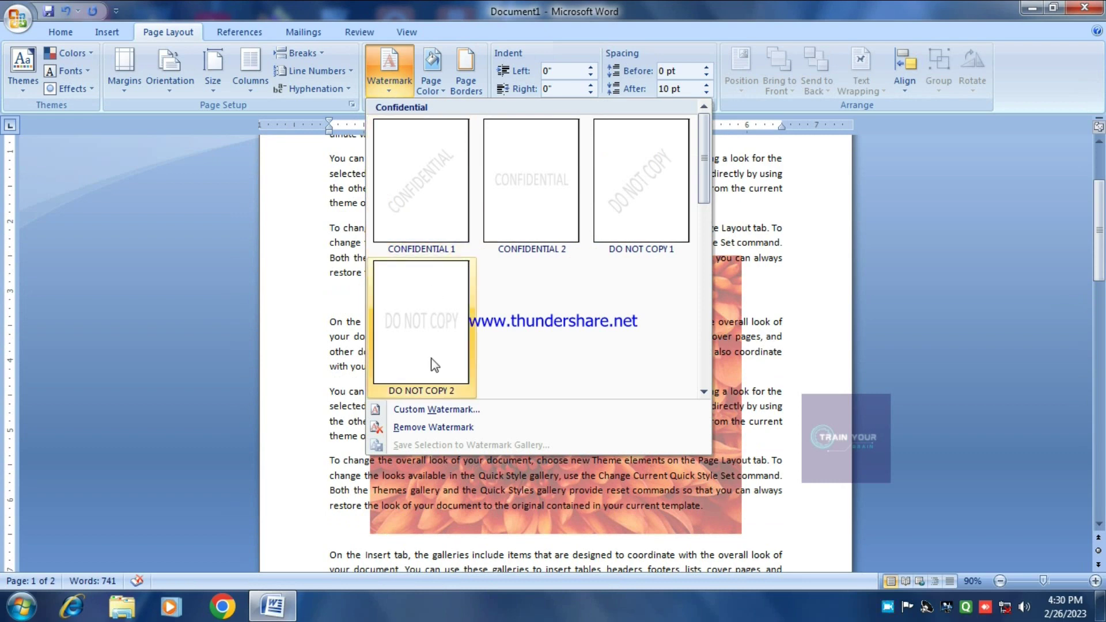
{"action": "left_click", "coordinate": [436, 428]}
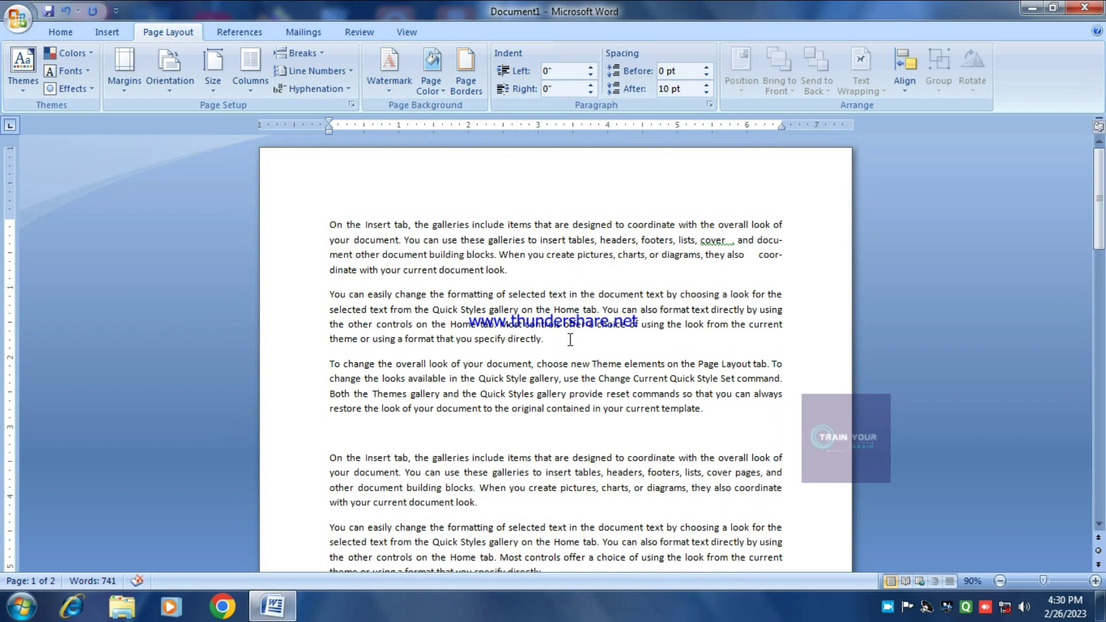
Apply a custom pale yellow page color to the document
{"action": "left_click", "coordinate": [441, 91]}
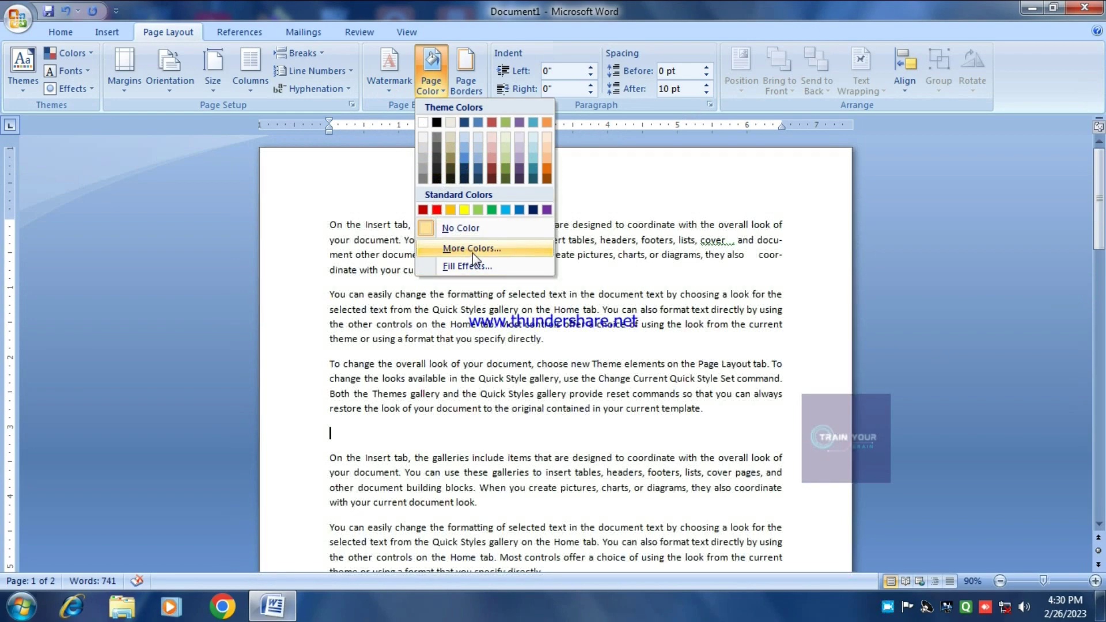
{"action": "left_click", "coordinate": [472, 248]}
{"action": "left_click", "coordinate": [501, 209]}
{"action": "left_click", "coordinate": [497, 178]}
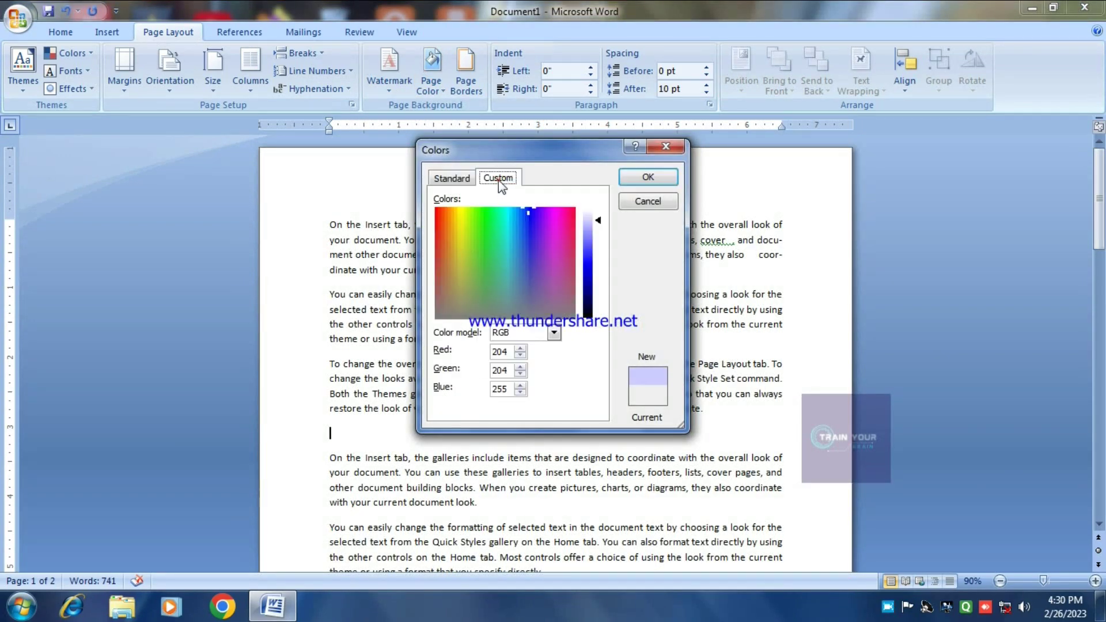
{"action": "left_click", "coordinate": [496, 240]}
{"action": "left_click", "coordinate": [462, 248]}
{"action": "left_click", "coordinate": [636, 181]}
Fill the page background with the Green marble texture
{"action": "left_click", "coordinate": [439, 97]}
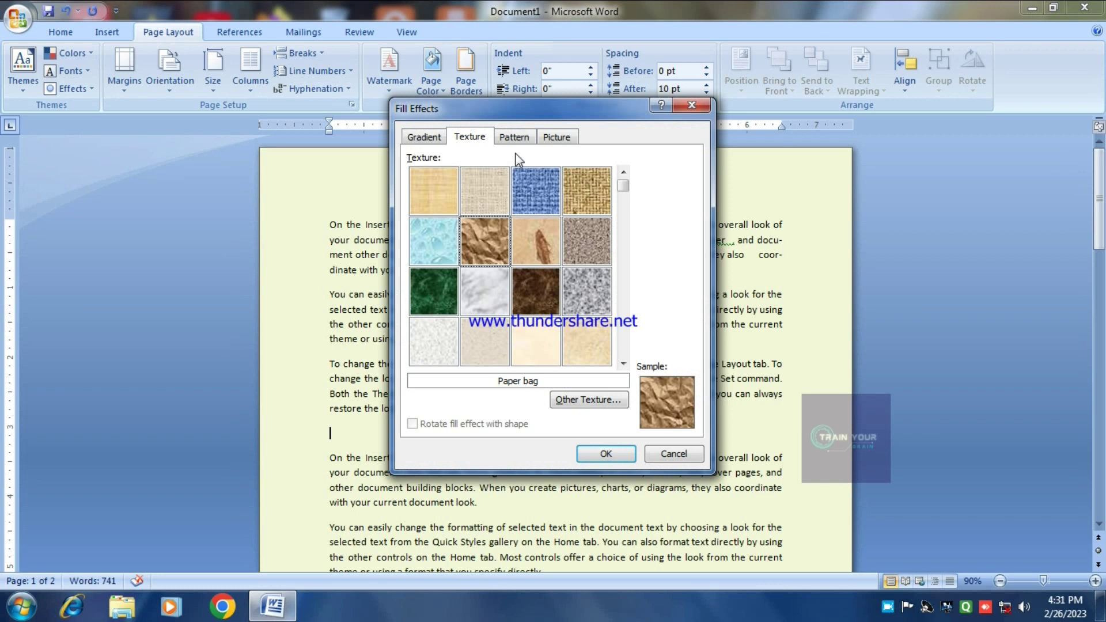
{"action": "left_click", "coordinate": [514, 138]}
{"action": "left_click", "coordinate": [472, 138]}
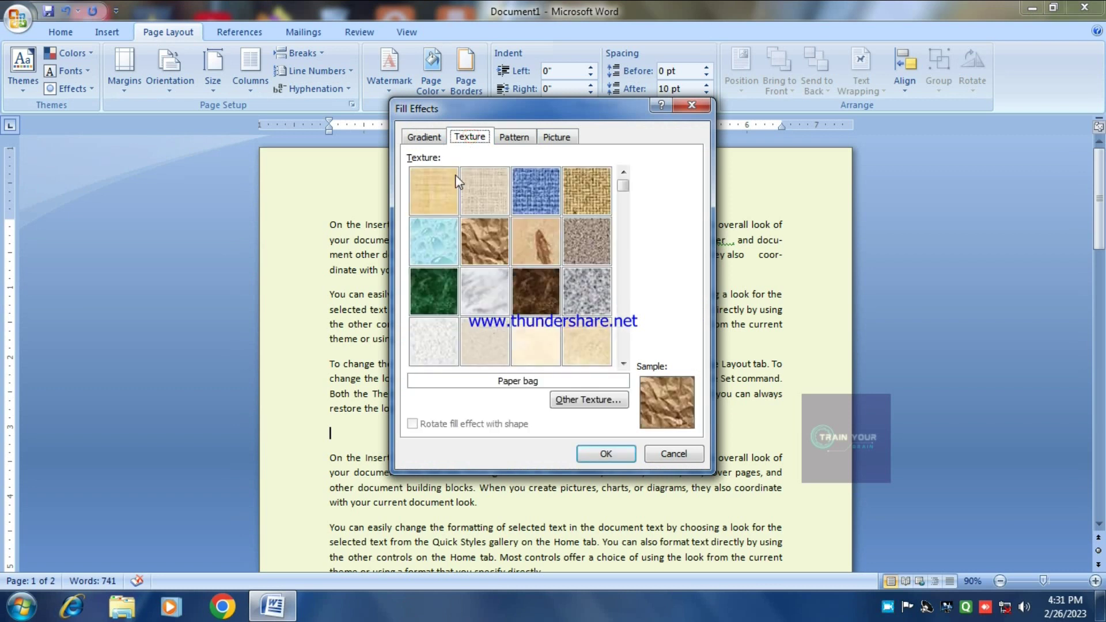
{"action": "left_click", "coordinate": [437, 285]}
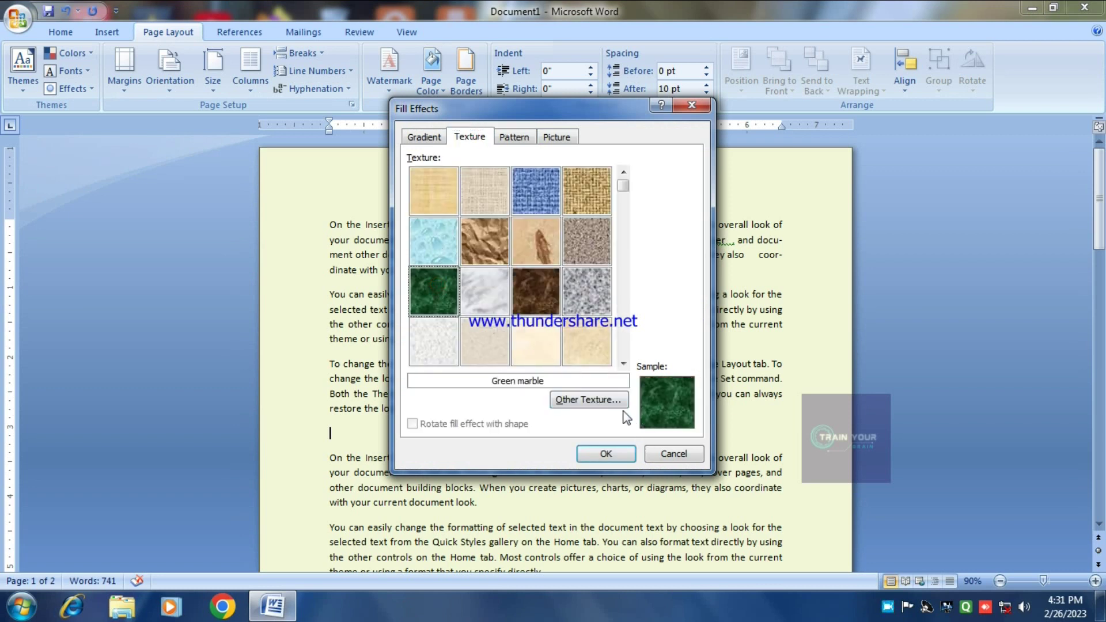
{"action": "left_click", "coordinate": [606, 454]}
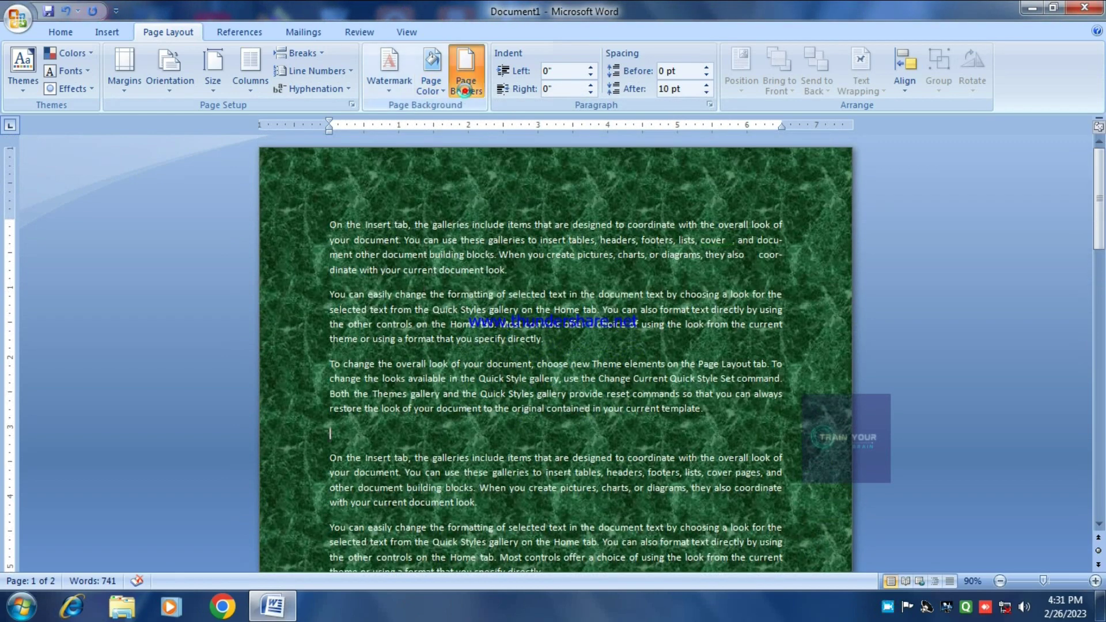
Choose a Box page border for the whole document with a thick multi-line style
{"action": "left_click", "coordinate": [465, 73]}
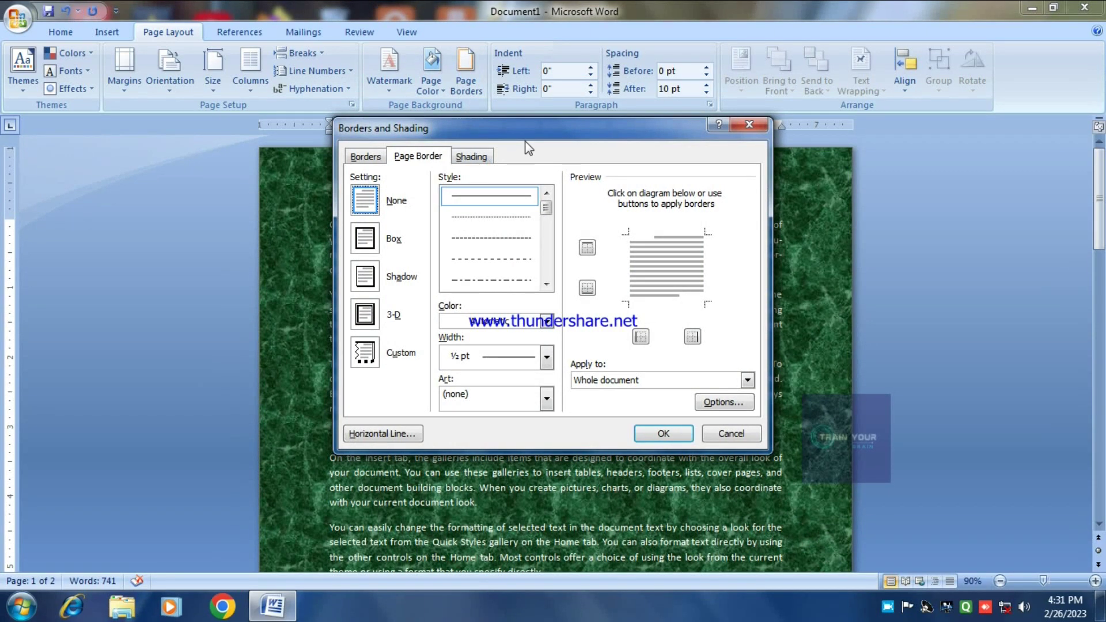
{"action": "left_click_drag", "start_coordinate": [531, 133], "coordinate": [534, 125]}
{"action": "left_click", "coordinate": [387, 229]}
{"action": "left_click", "coordinate": [548, 276]}
{"action": "left_click", "coordinate": [549, 276]}
{"action": "left_click", "coordinate": [548, 276]}
{"action": "left_click", "coordinate": [549, 276]}
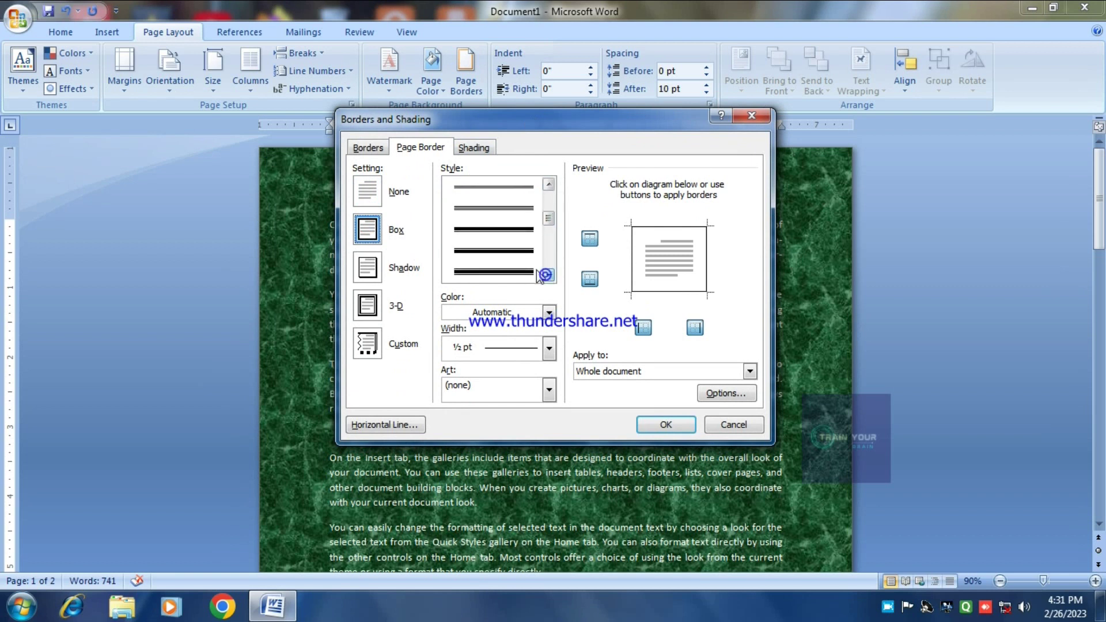
{"action": "left_click", "coordinate": [495, 229]}
Make the page border red and 6 pt wide, apply it, and check it on the pages
{"action": "left_click", "coordinate": [547, 312]}
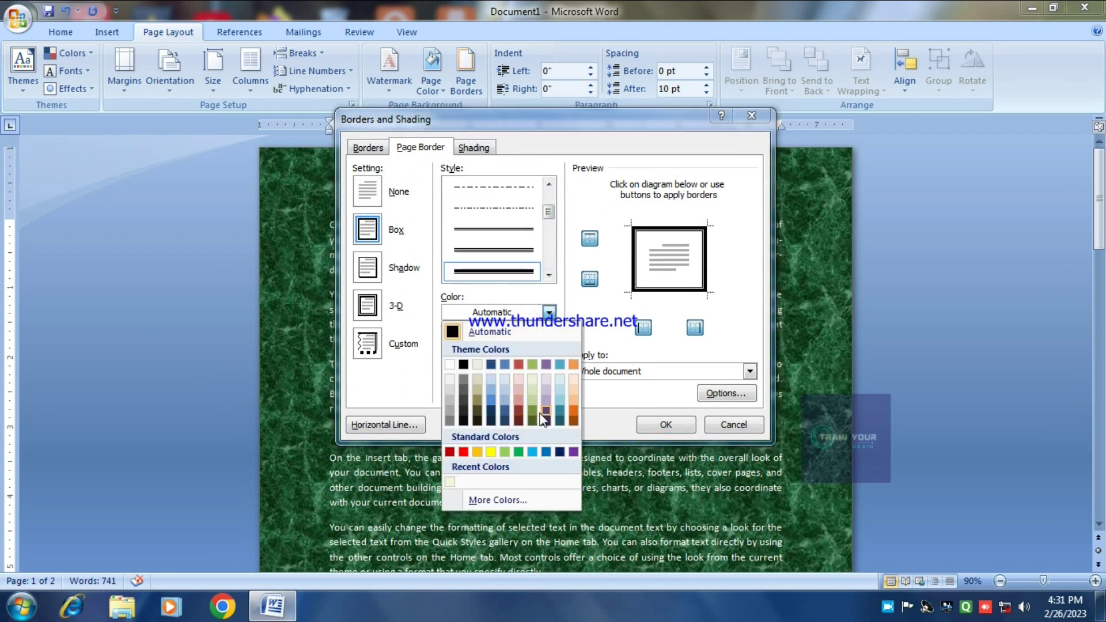
{"action": "left_click", "coordinate": [463, 453]}
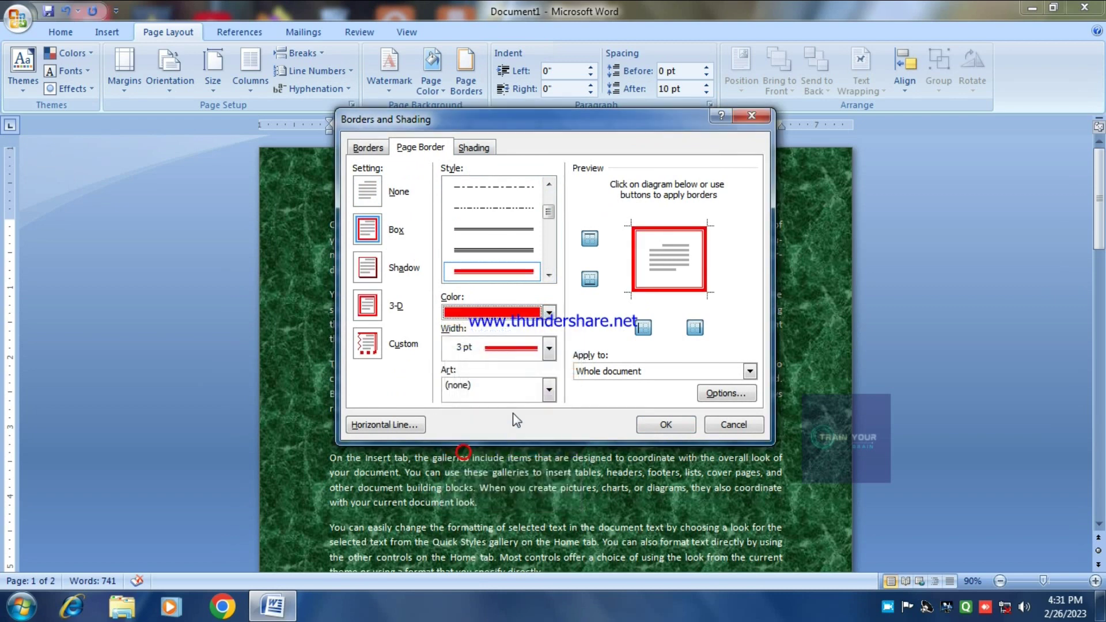
{"action": "left_click", "coordinate": [549, 348]}
{"action": "left_click", "coordinate": [509, 454]}
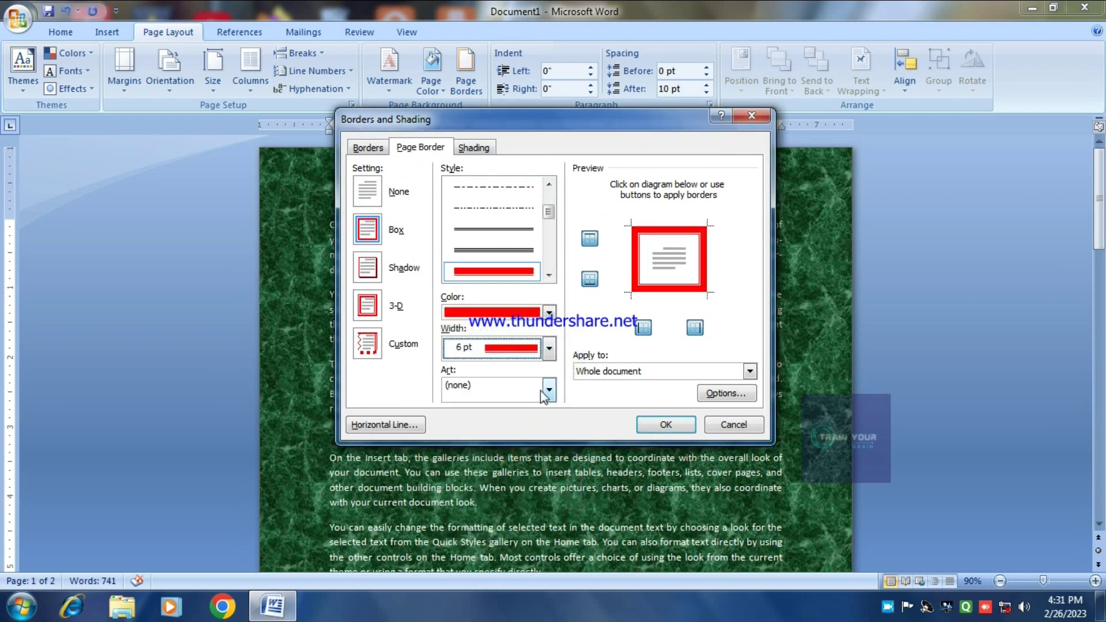
{"action": "left_click", "coordinate": [668, 426]}
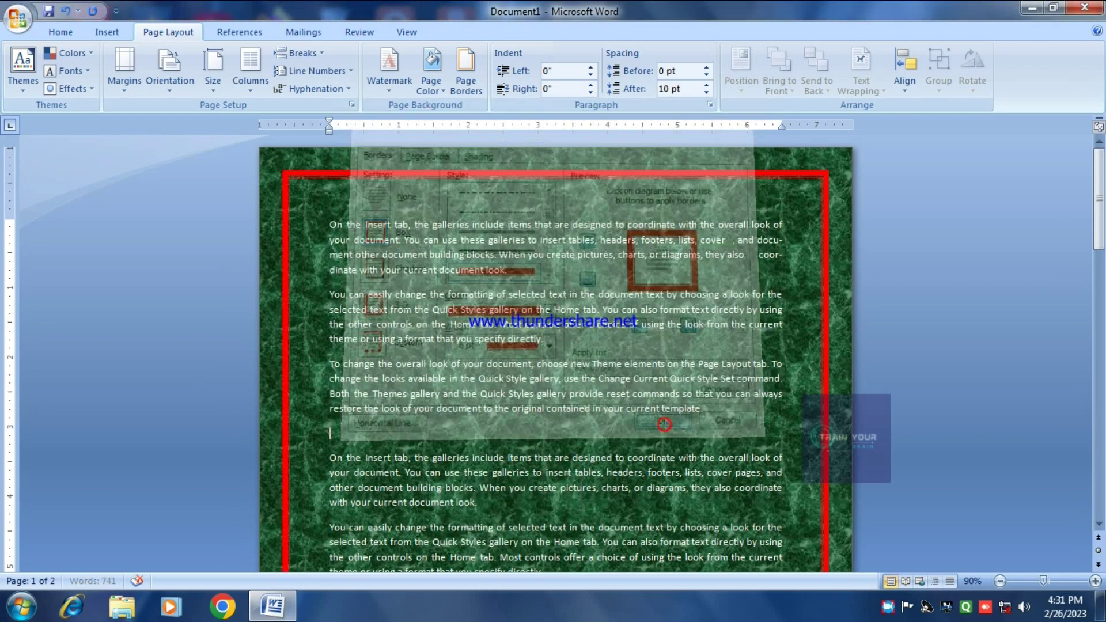
{"action": "scroll", "coordinate": [529, 352], "scroll_direction": "down", "scroll_amount": 3}
{"action": "scroll", "coordinate": [529, 353], "scroll_direction": "down", "scroll_amount": 5}
{"action": "scroll", "coordinate": [529, 355], "scroll_direction": "up", "scroll_amount": 5}
{"action": "scroll", "coordinate": [529, 357], "scroll_direction": "down", "scroll_amount": 3}
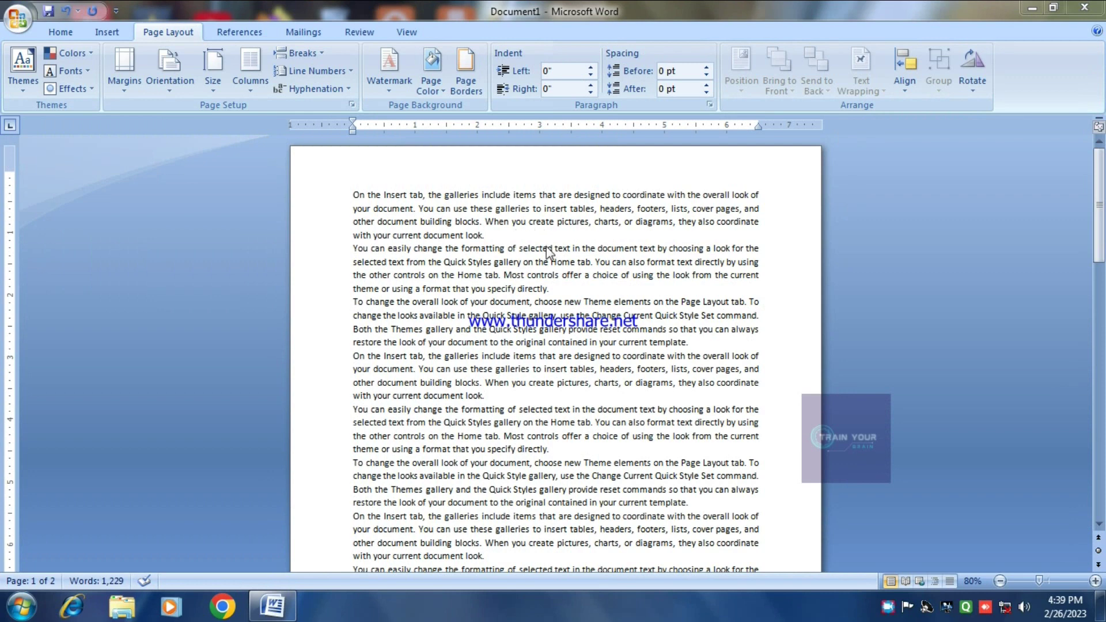
Draw a rectangle about 1.57" high and 1.51" wide over the first paragraphs of the text
{"action": "left_click", "coordinate": [107, 33]}
{"action": "left_click", "coordinate": [240, 88]}
{"action": "left_click", "coordinate": [286, 123]}
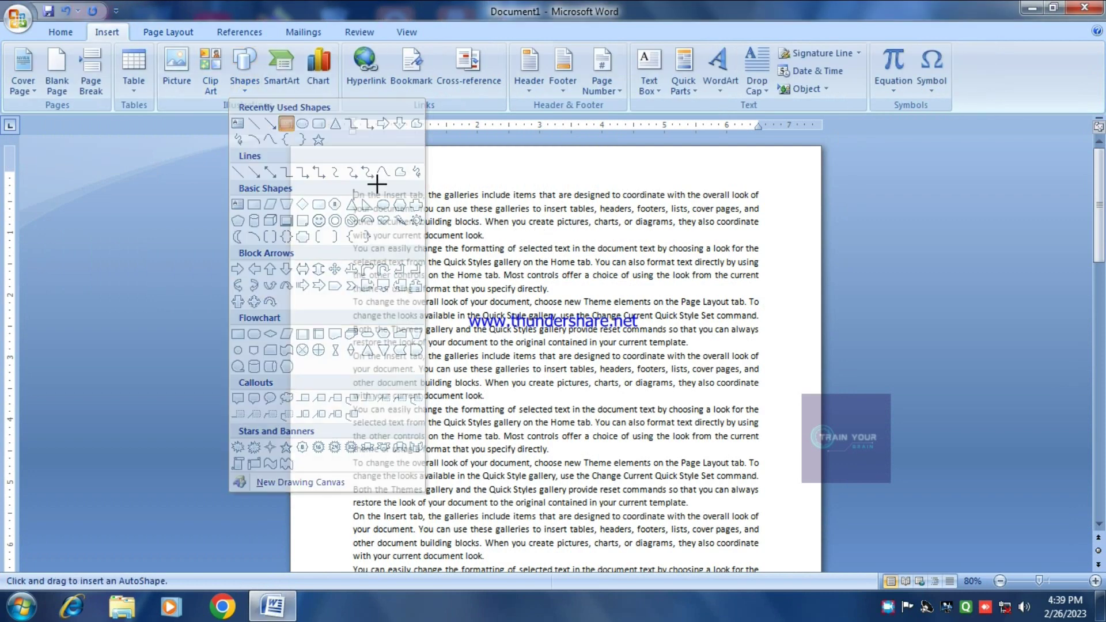
{"action": "left_click_drag", "start_coordinate": [369, 208], "coordinate": [464, 307]}
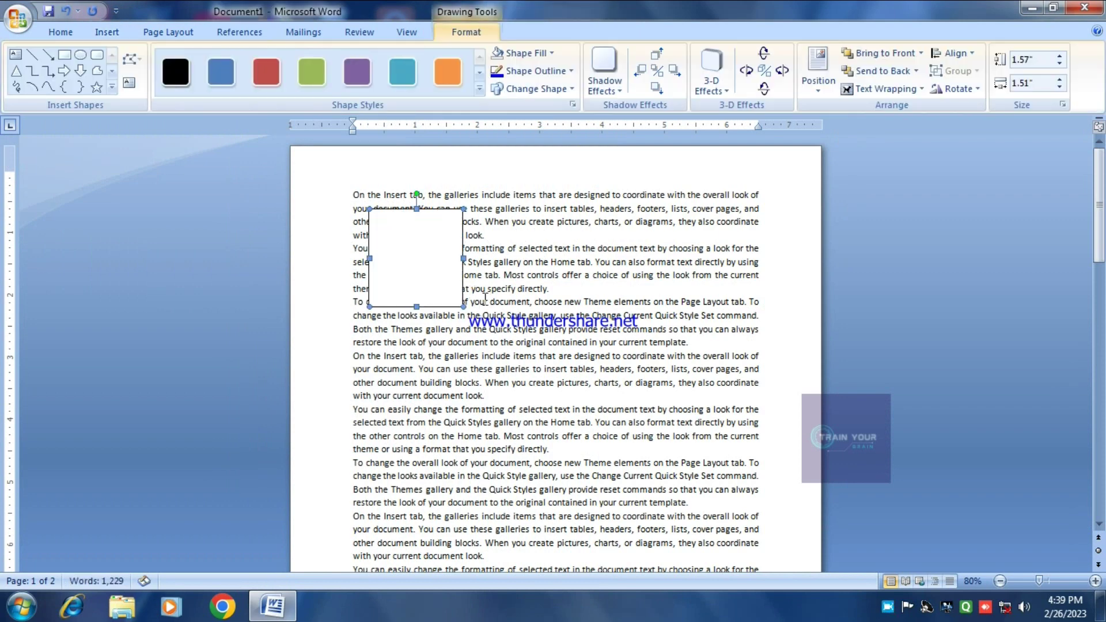
Try placing the rectangle at the page's top left with text wrapping
{"action": "left_click", "coordinate": [108, 32]}
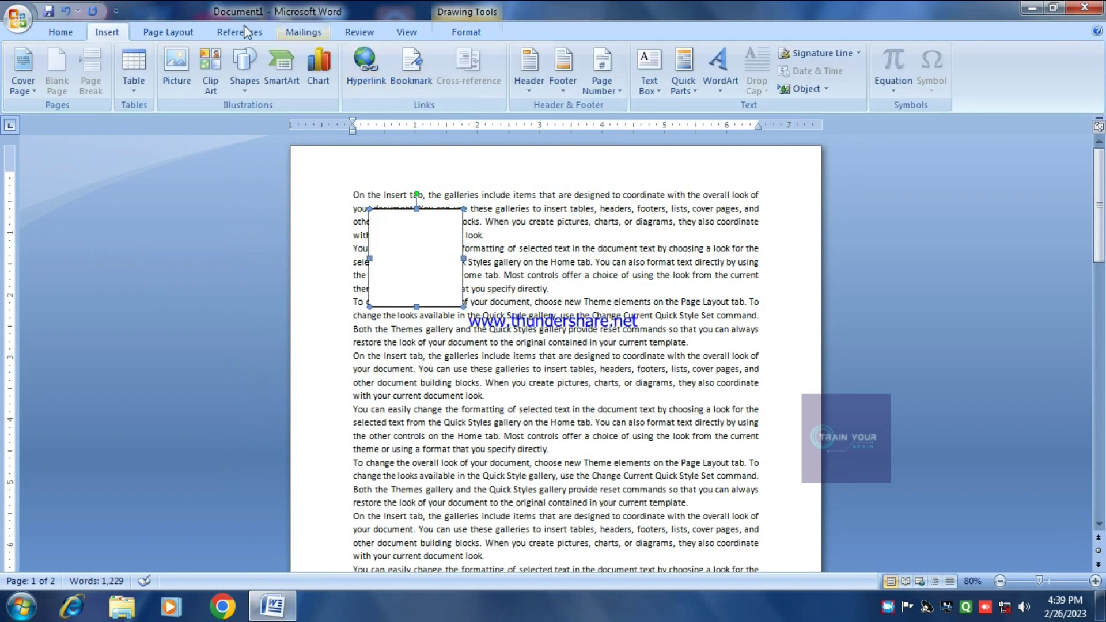
{"action": "left_click", "coordinate": [179, 32]}
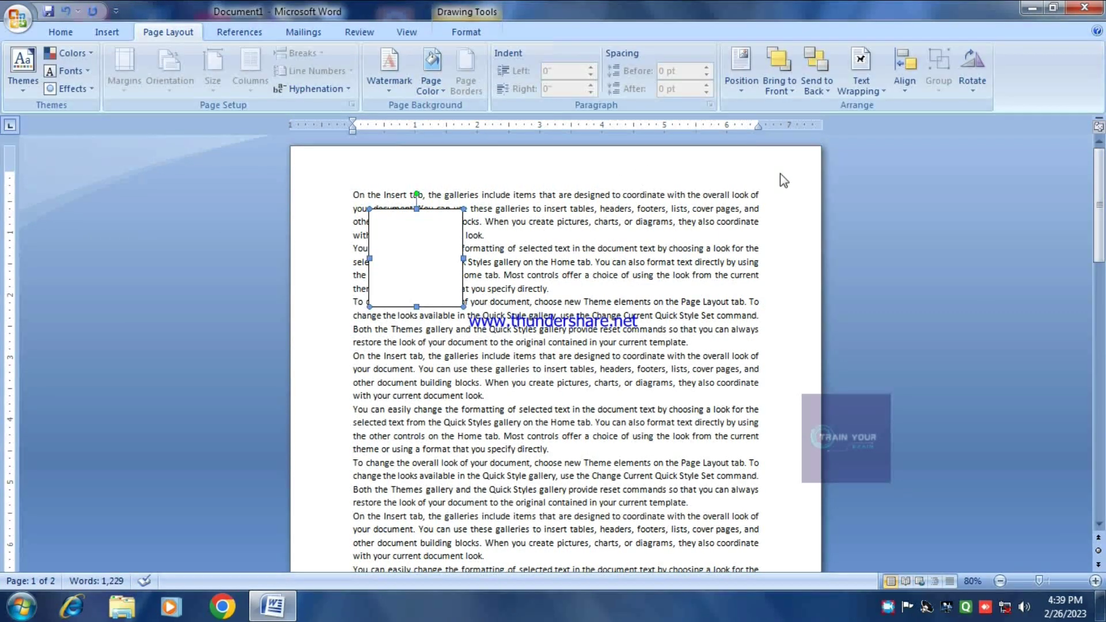
{"action": "left_click", "coordinate": [741, 87]}
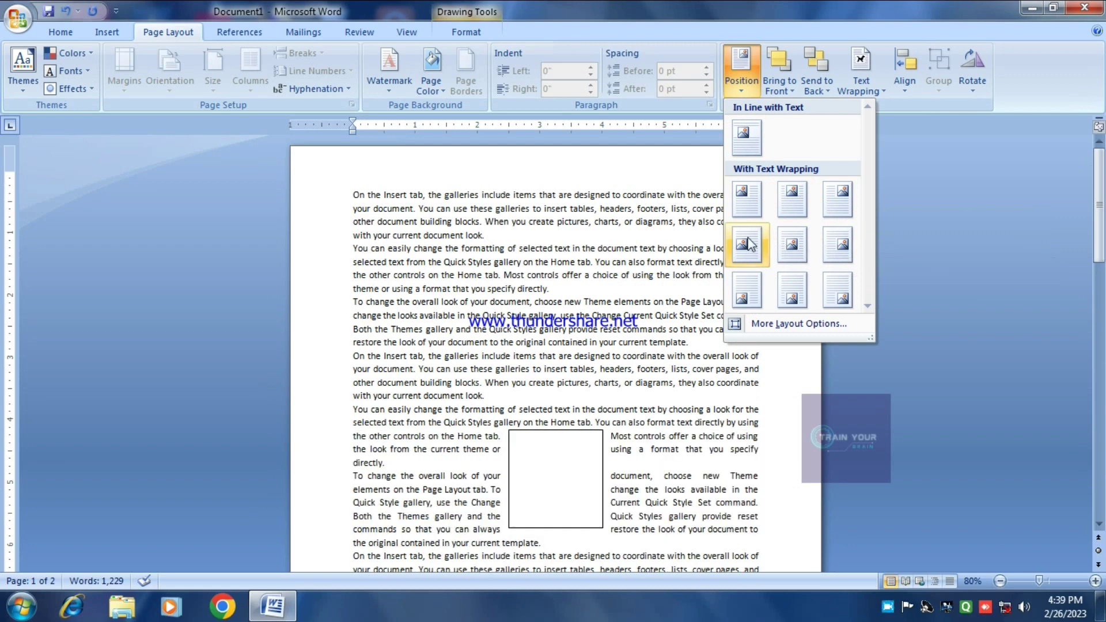
{"action": "left_click", "coordinate": [745, 192]}
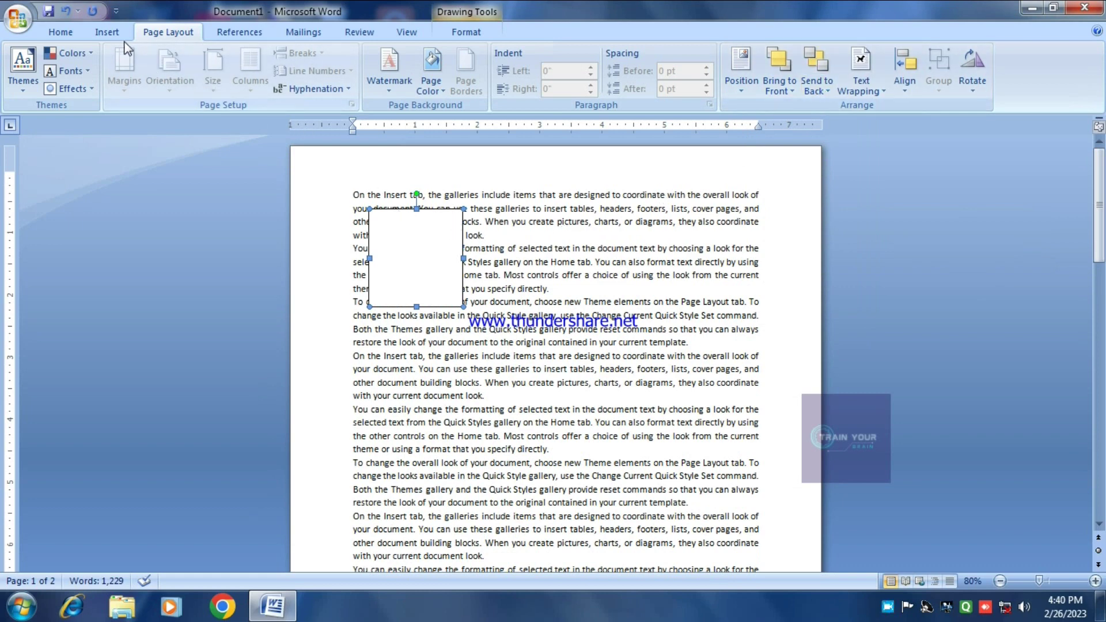
Draw a rounded rectangle about 1.14" by 2.04" and an ellipse about 2" by 2.38", both overlapping the rectangle
{"action": "left_click", "coordinate": [107, 31]}
{"action": "left_click", "coordinate": [242, 89]}
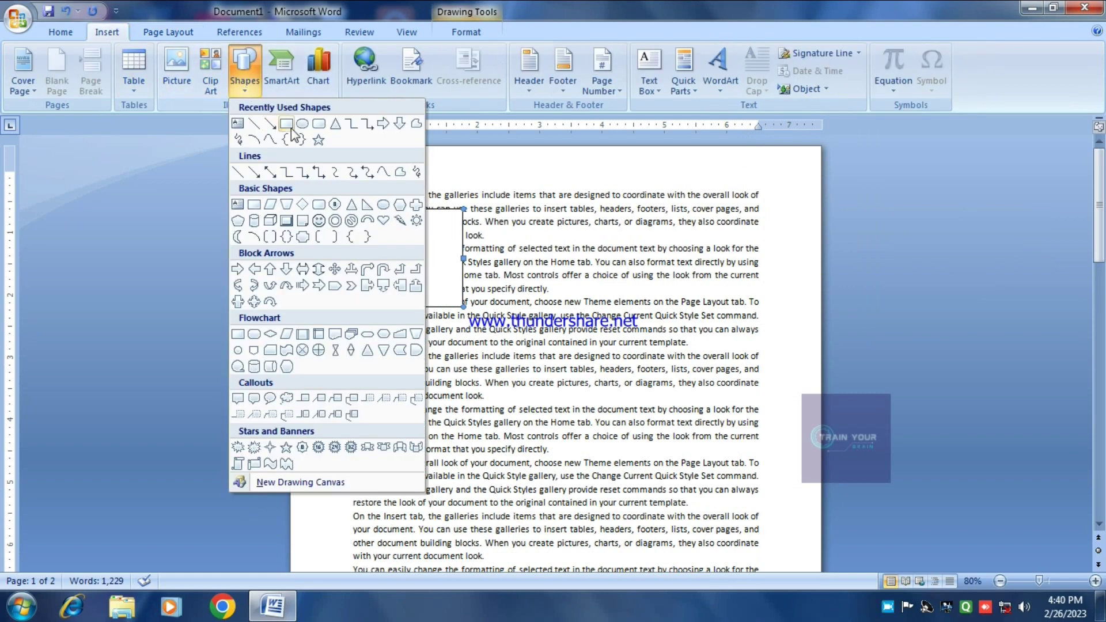
{"action": "left_click", "coordinate": [319, 128]}
{"action": "left_click_drag", "start_coordinate": [544, 264], "coordinate": [417, 192]}
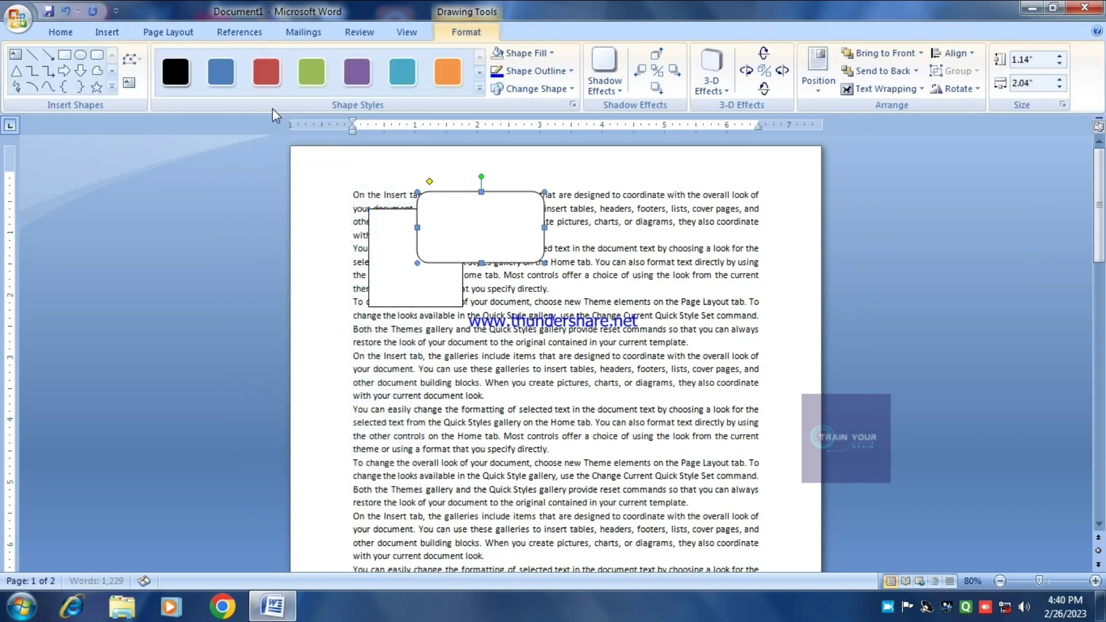
{"action": "left_click", "coordinate": [80, 54]}
{"action": "left_click_drag", "start_coordinate": [319, 280], "coordinate": [467, 406]}
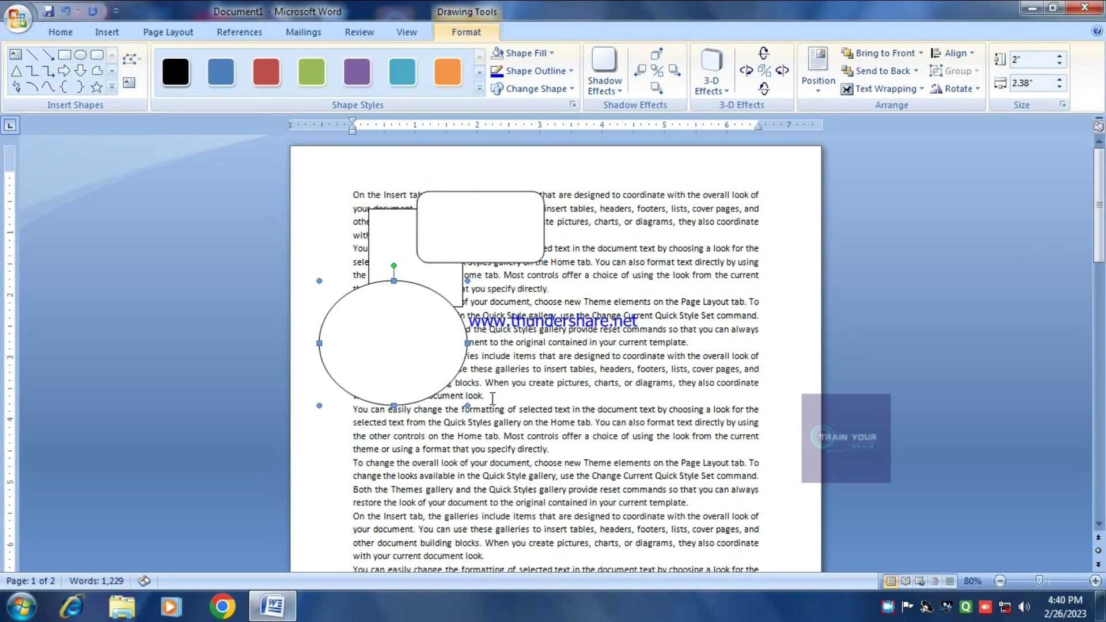
Bring the rectangle to the front of the rounded rectangle and the ellipse
{"action": "left_click", "coordinate": [162, 32]}
{"action": "left_click", "coordinate": [392, 247]}
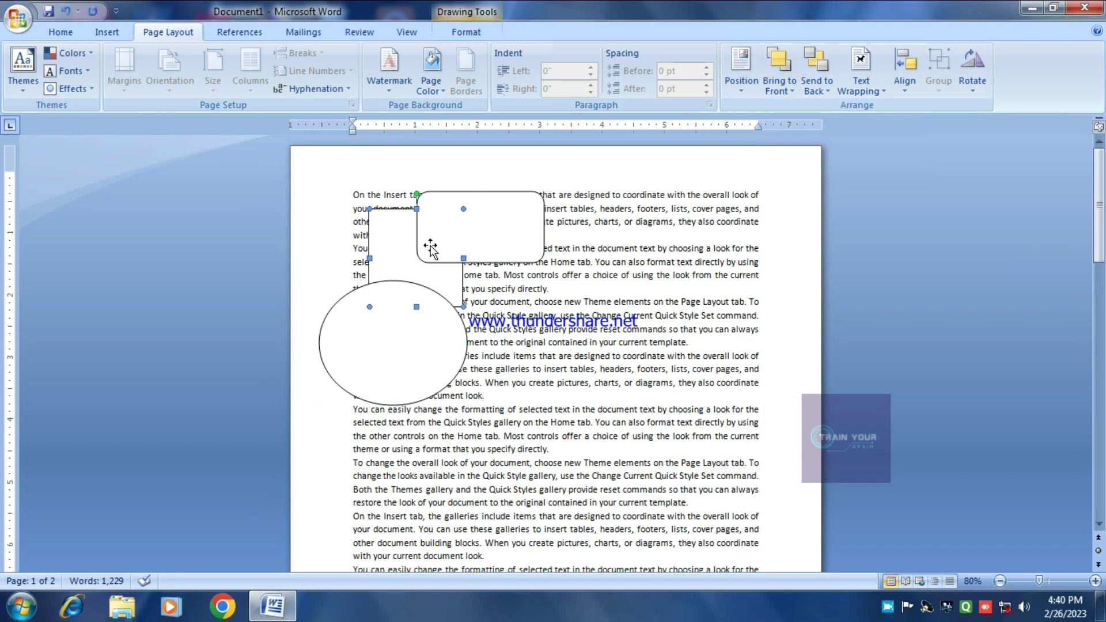
{"action": "left_click", "coordinate": [791, 87]}
{"action": "left_click", "coordinate": [818, 108]}
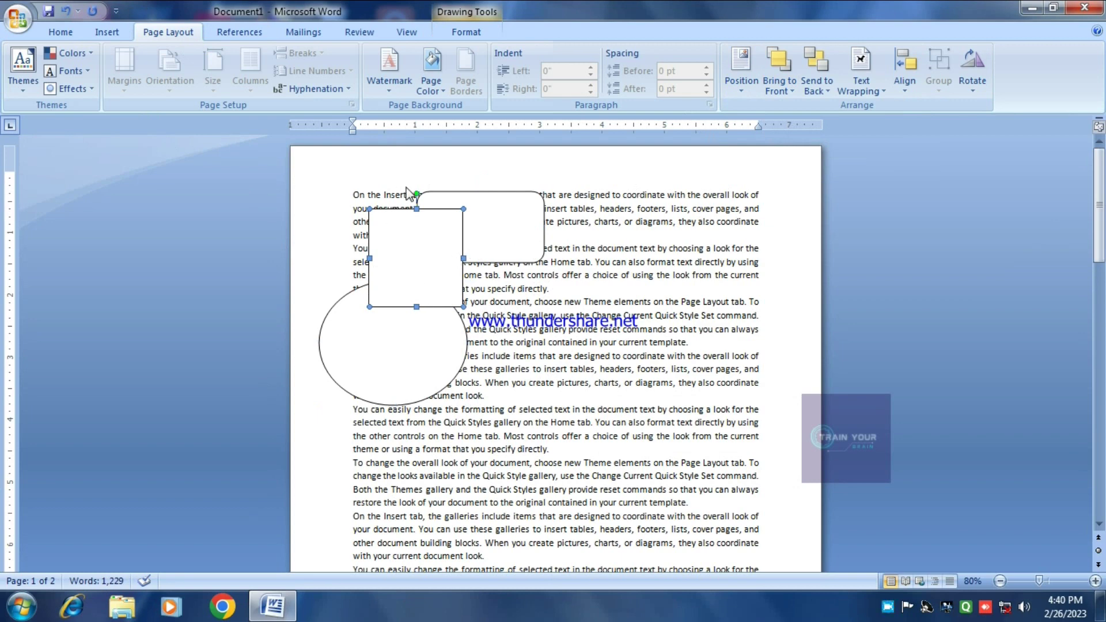
{"action": "left_click", "coordinate": [821, 64]}
Delete the rectangle and the ellipse, and move the rounded rectangle over the third and fourth paragraphs
{"action": "left_click_drag", "start_coordinate": [481, 230], "coordinate": [555, 284]}
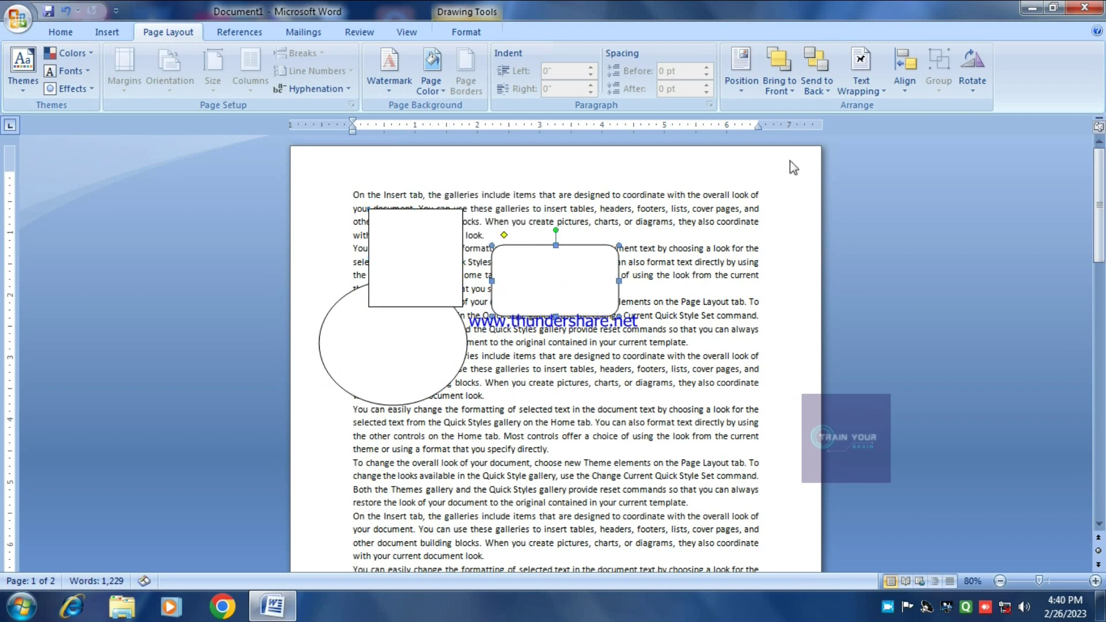
{"action": "left_click", "coordinate": [429, 265]}
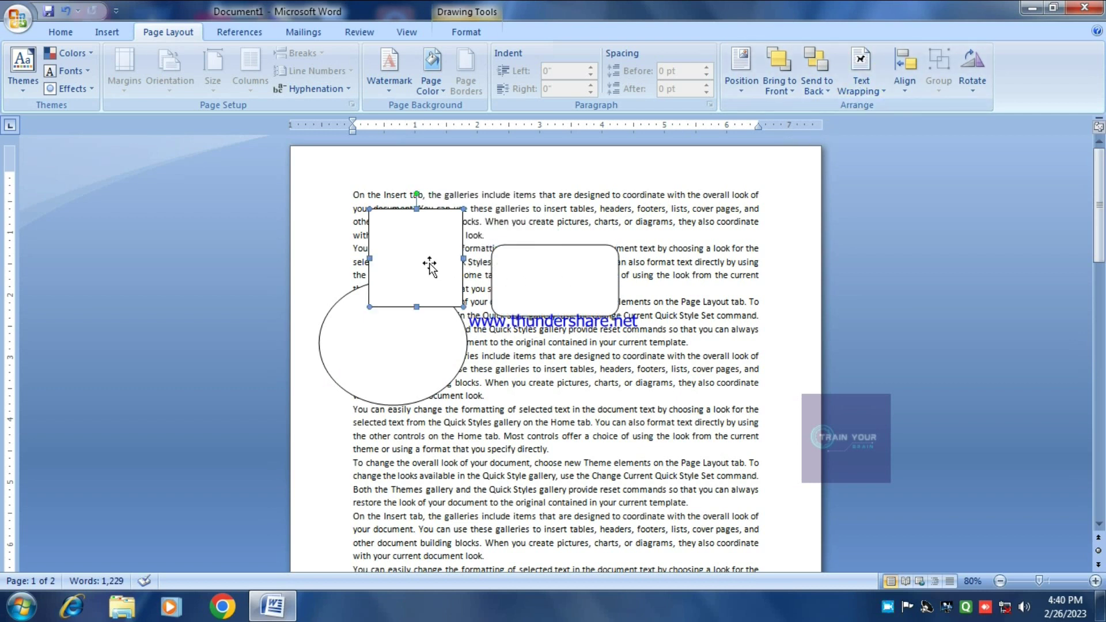
{"action": "key", "text": "Delete"}
{"action": "left_click", "coordinate": [439, 326]}
{"action": "key", "text": "Delete"}
{"action": "left_click", "coordinate": [547, 296]}
{"action": "left_click_drag", "start_coordinate": [546, 295], "coordinate": [500, 329]}
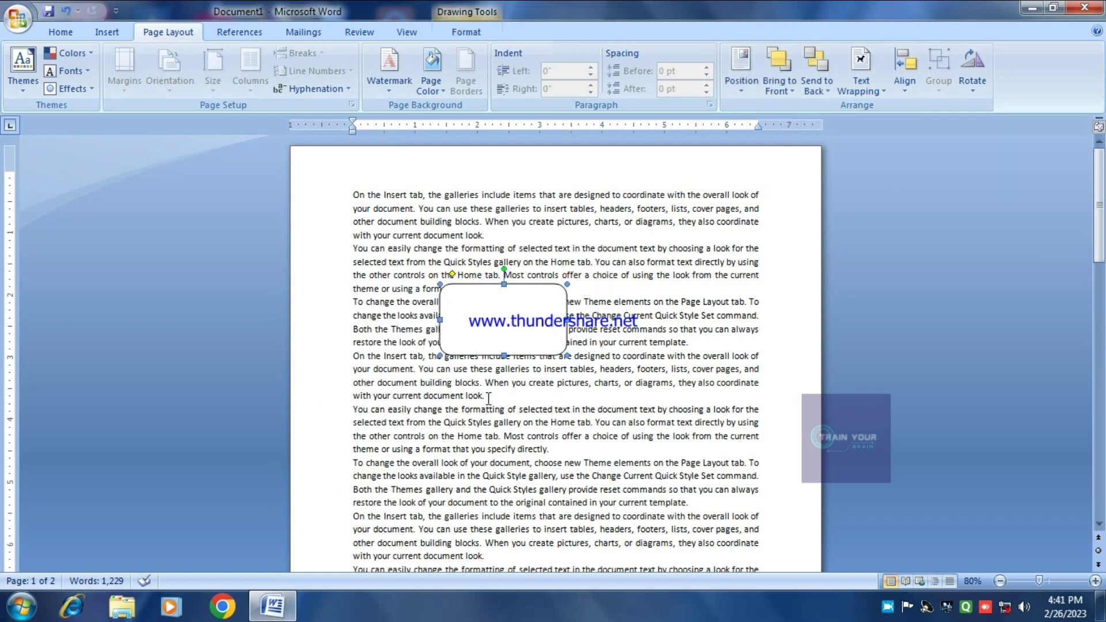
Try Tight text wrapping on the rounded rectangle, and set its wrapping to Behind Text
{"action": "left_click", "coordinate": [880, 92]}
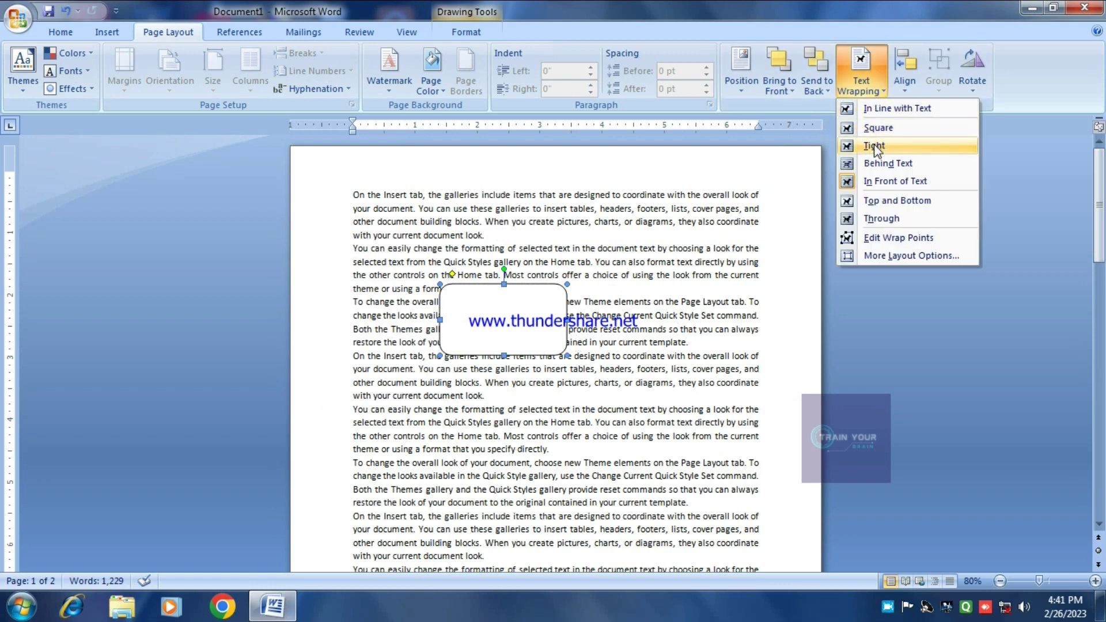
{"action": "left_click", "coordinate": [902, 149]}
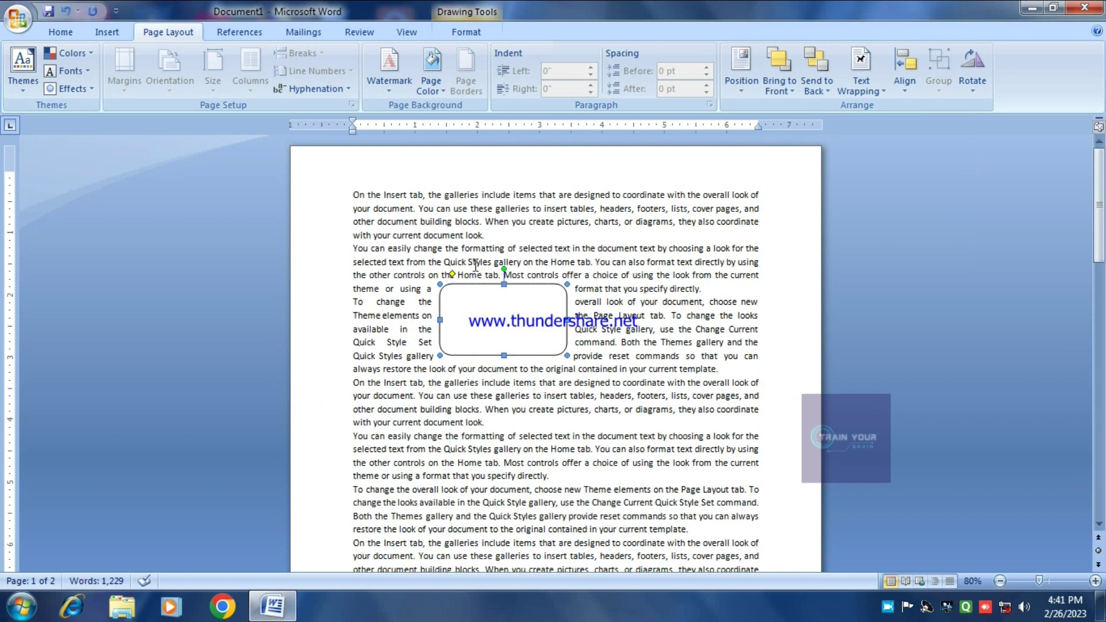
{"action": "left_click", "coordinate": [864, 89]}
{"action": "left_click", "coordinate": [876, 93]}
{"action": "left_click", "coordinate": [876, 93]}
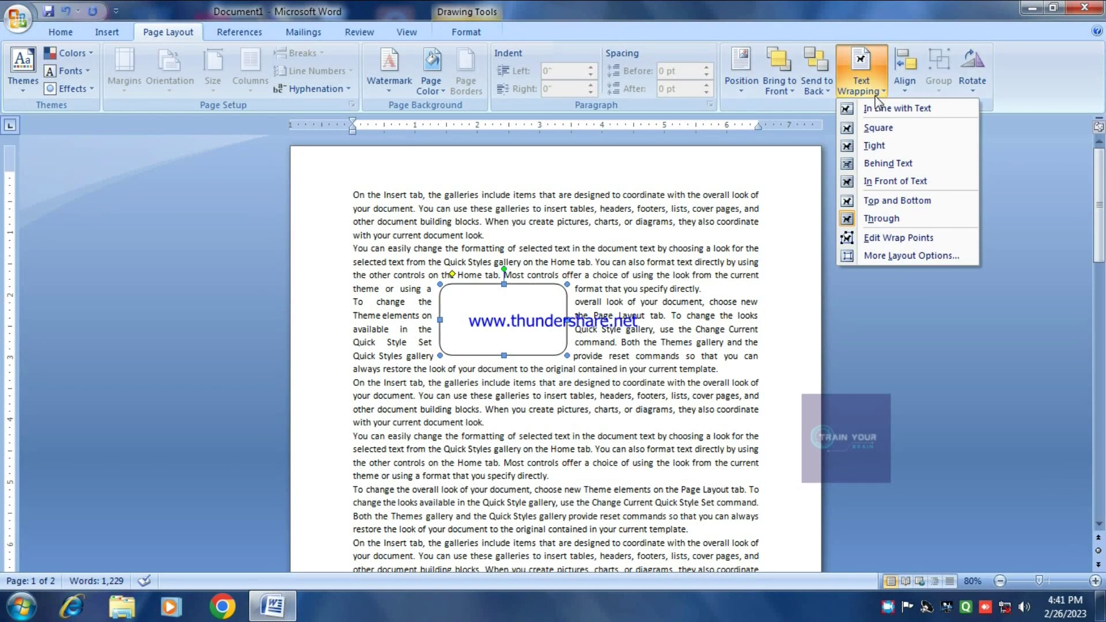
{"action": "left_click", "coordinate": [871, 165]}
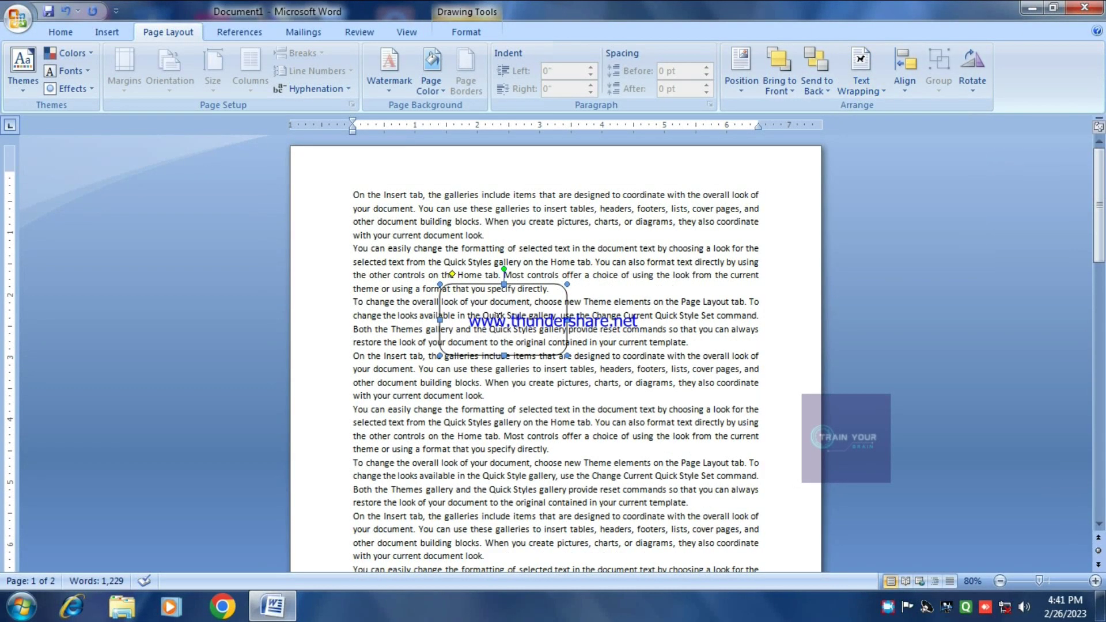
{"action": "left_click", "coordinate": [600, 395]}
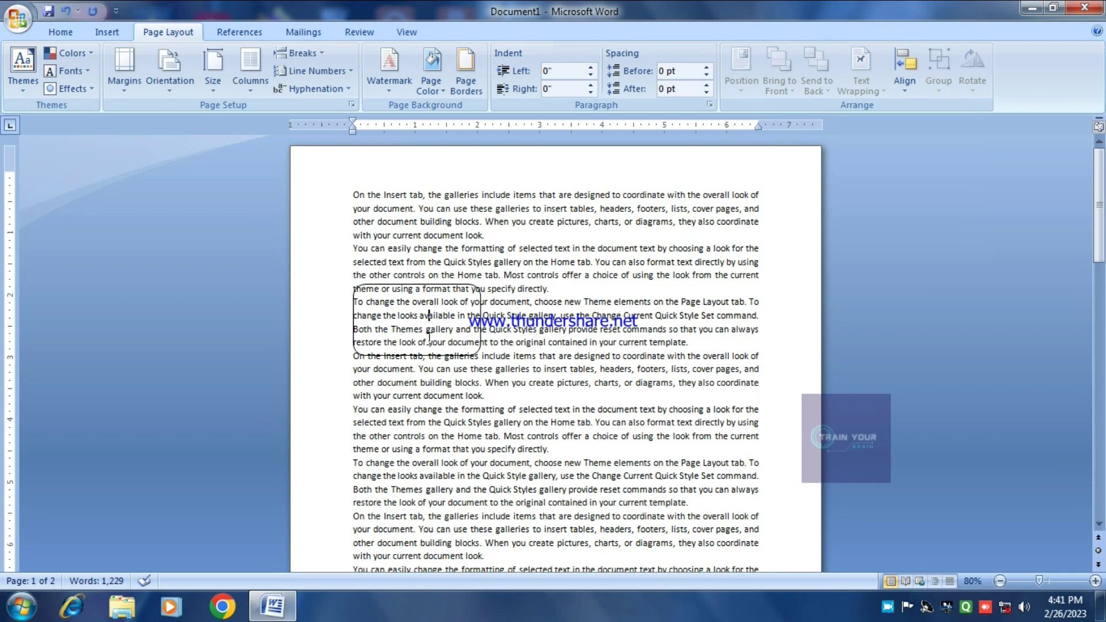
Select the rounded rectangle behind the text using Select Objects, and move it over the third and fourth paragraphs
{"action": "left_click", "coordinate": [55, 32]}
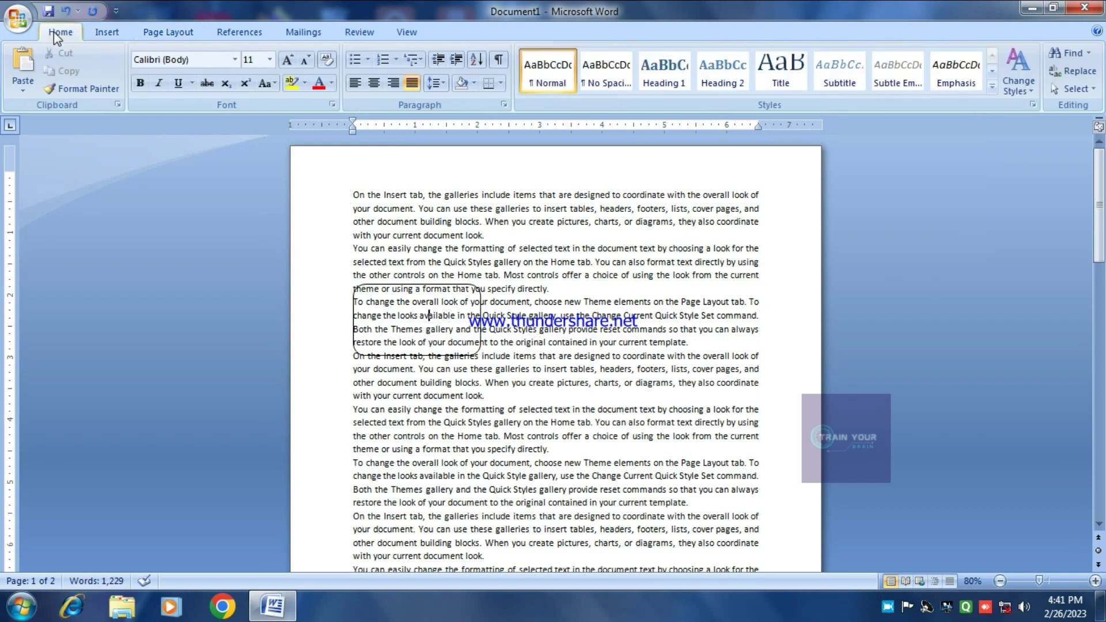
{"action": "left_click", "coordinate": [1085, 96]}
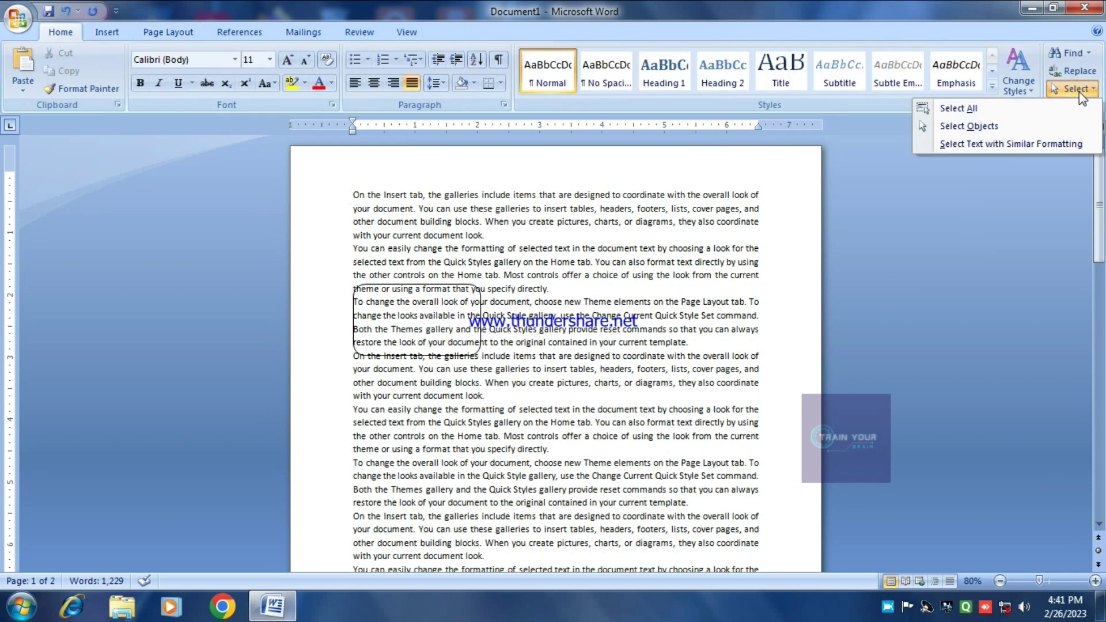
{"action": "left_click", "coordinate": [981, 127]}
{"action": "left_click", "coordinate": [455, 325]}
{"action": "left_click_drag", "start_coordinate": [440, 324], "coordinate": [568, 302]}
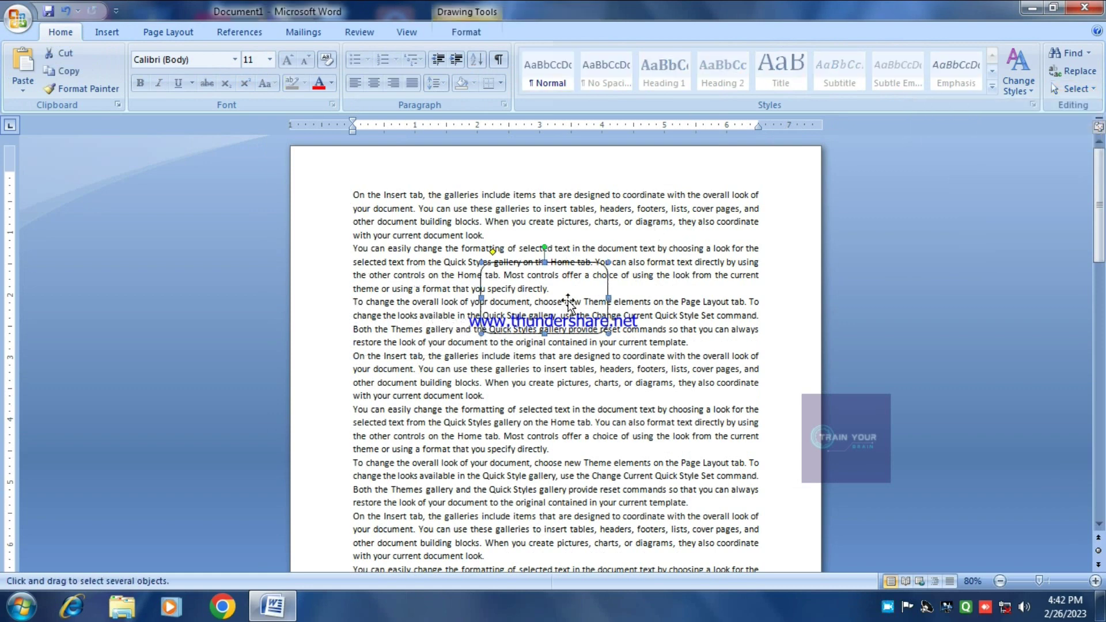
{"action": "left_click_drag", "start_coordinate": [484, 329], "coordinate": [452, 344]}
Try aligning the rounded rectangle left, center and right relative to the margins
{"action": "key", "text": "alt+p"}
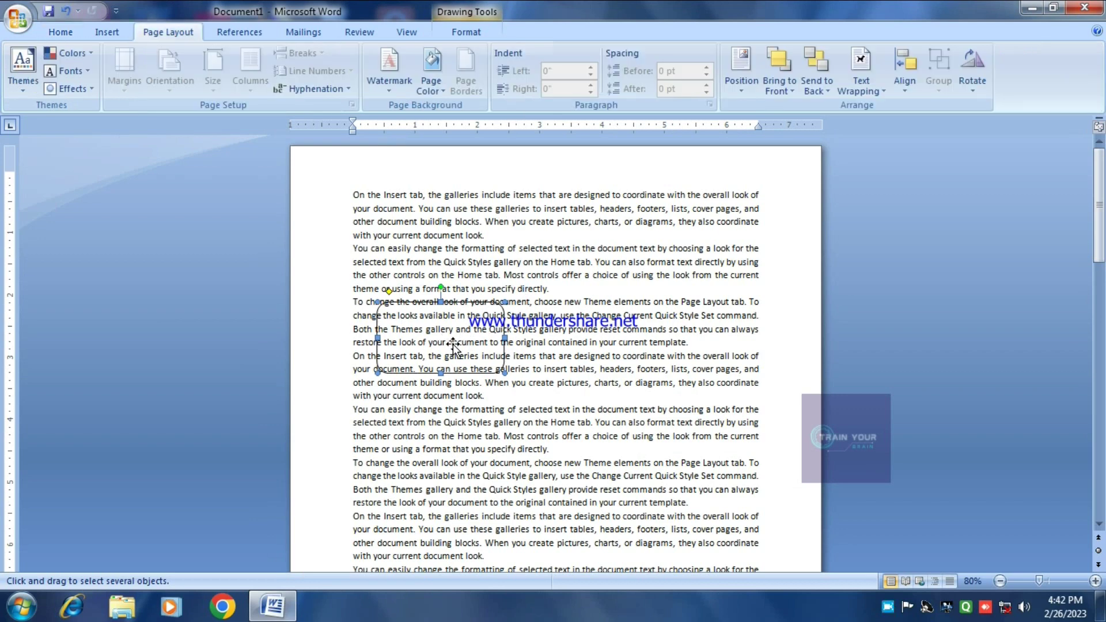
{"action": "left_click", "coordinate": [907, 89]}
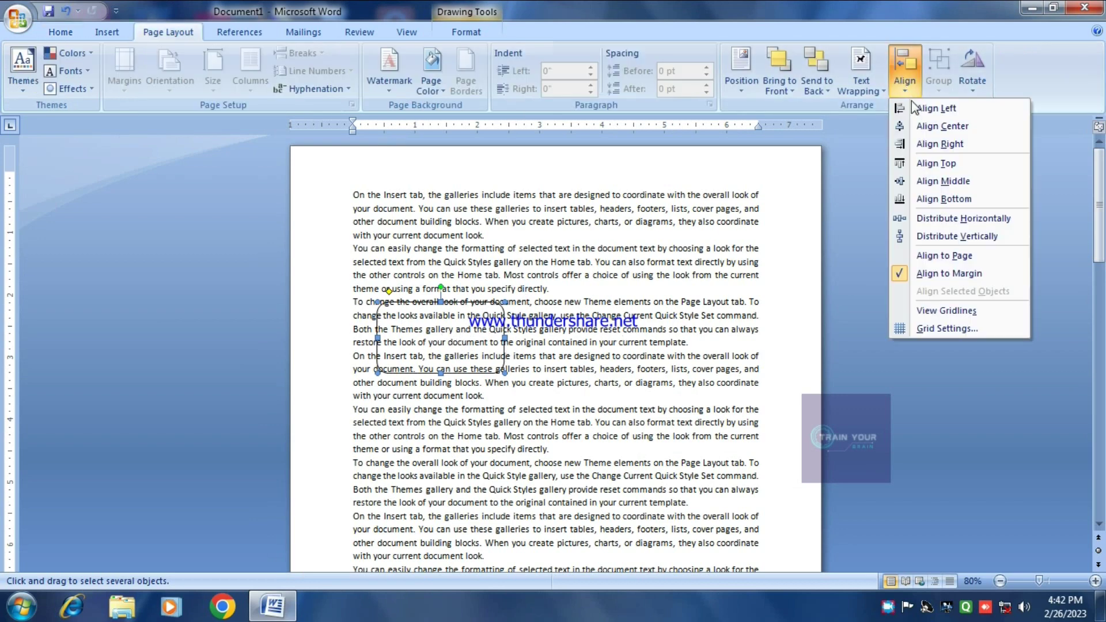
{"action": "left_click", "coordinate": [923, 111]}
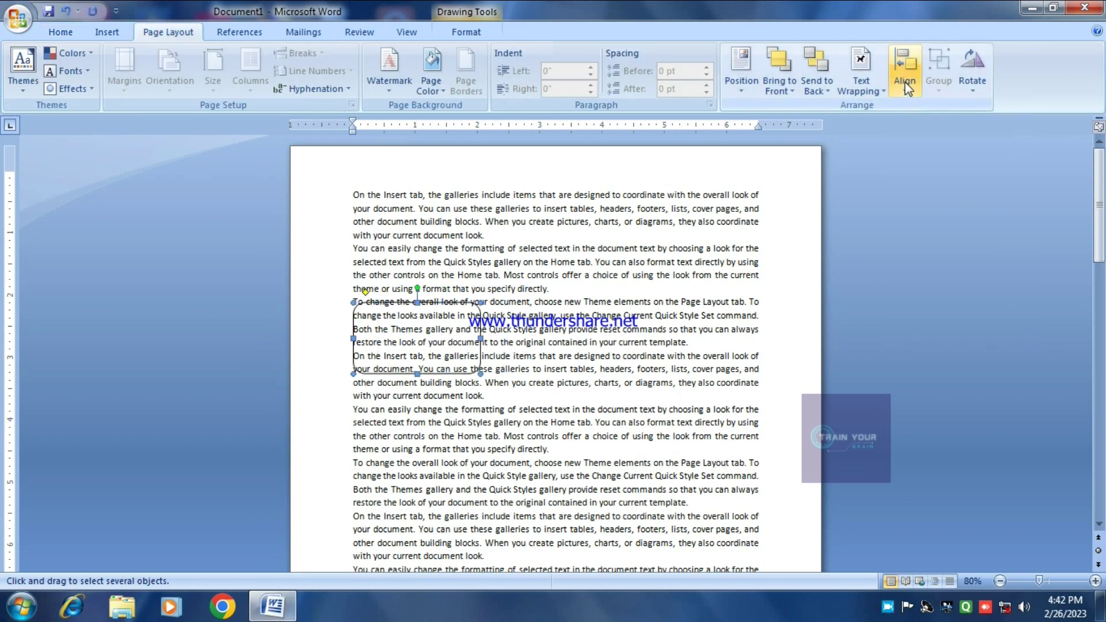
{"action": "left_click", "coordinate": [904, 83]}
{"action": "left_click", "coordinate": [937, 128]}
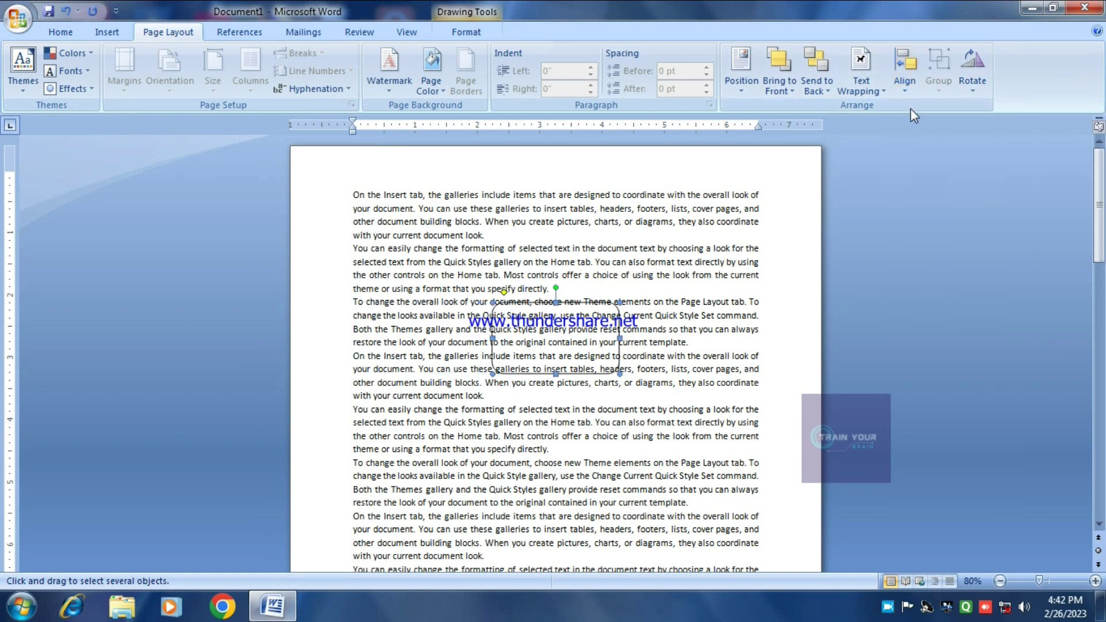
{"action": "left_click", "coordinate": [902, 90]}
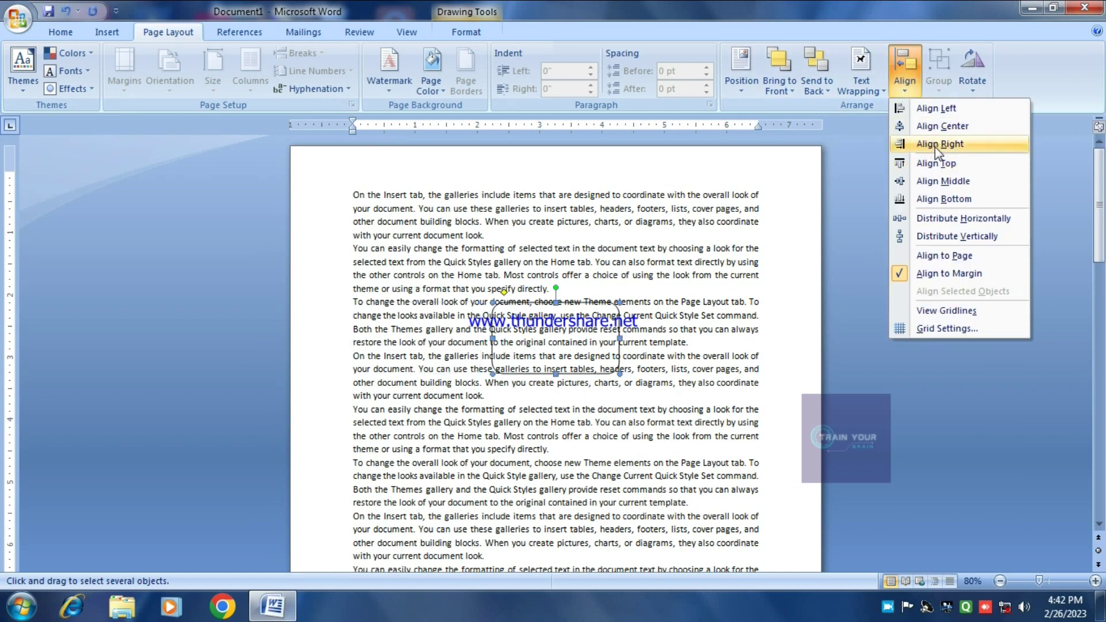
{"action": "left_click", "coordinate": [940, 144]}
Align the rounded rectangle to the left and top margins
{"action": "left_click", "coordinate": [902, 86]}
{"action": "left_click", "coordinate": [933, 112]}
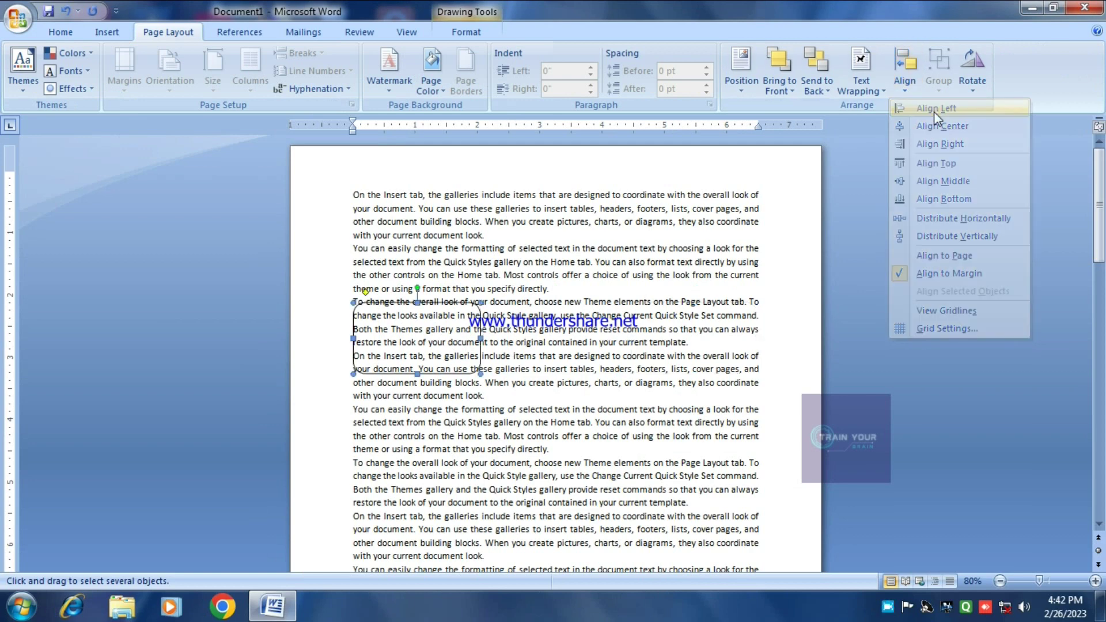
{"action": "left_click", "coordinate": [904, 88]}
{"action": "left_click", "coordinate": [932, 165]}
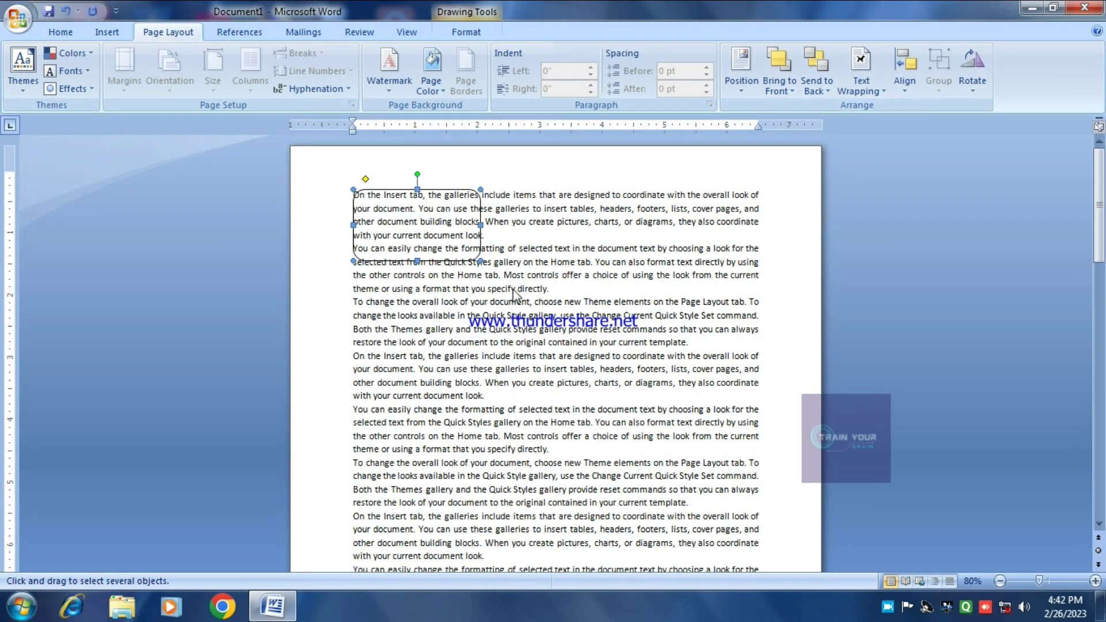
Draw a five-point star about 1.82" by 2.13" over the second and third paragraphs, and a tall down arrow left of it
{"action": "left_click", "coordinate": [121, 34]}
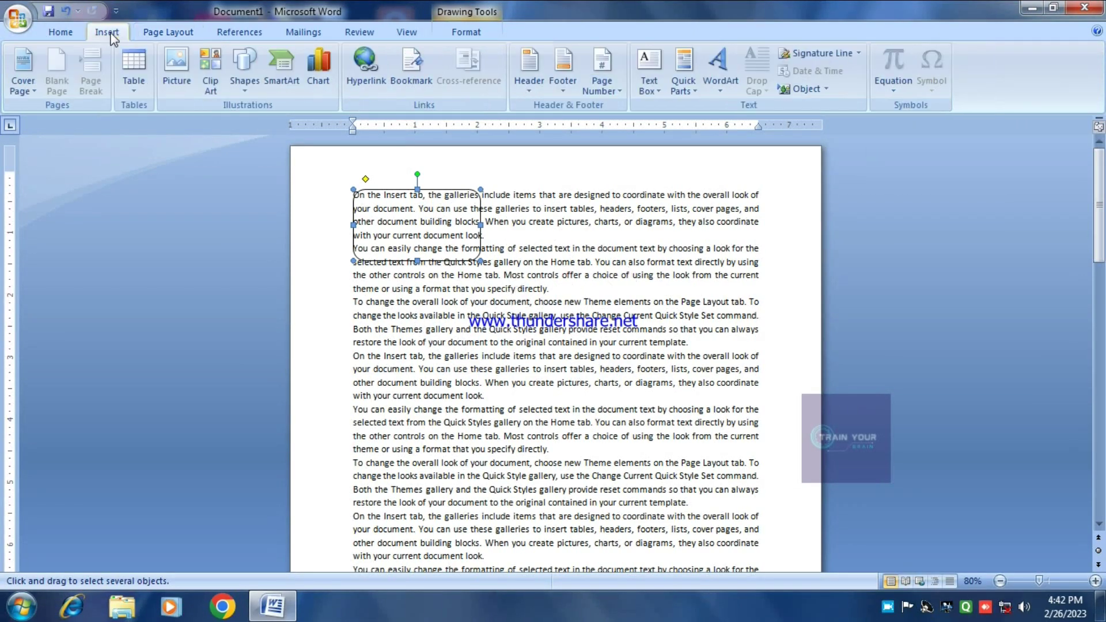
{"action": "left_click", "coordinate": [242, 86]}
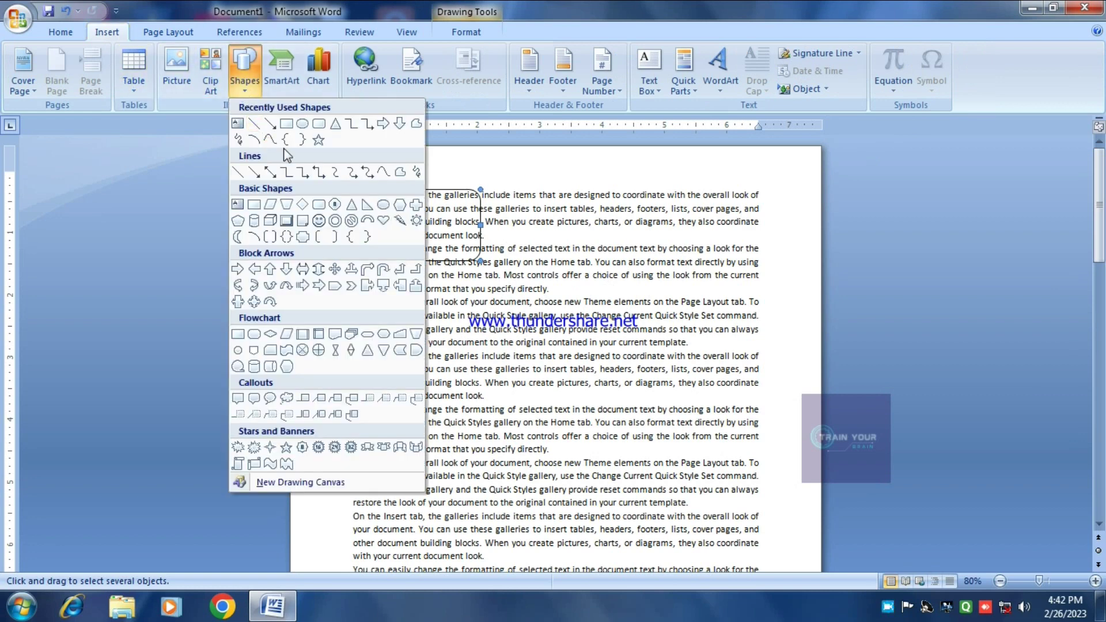
{"action": "left_click", "coordinate": [318, 139]}
{"action": "left_click_drag", "start_coordinate": [455, 233], "coordinate": [587, 346]}
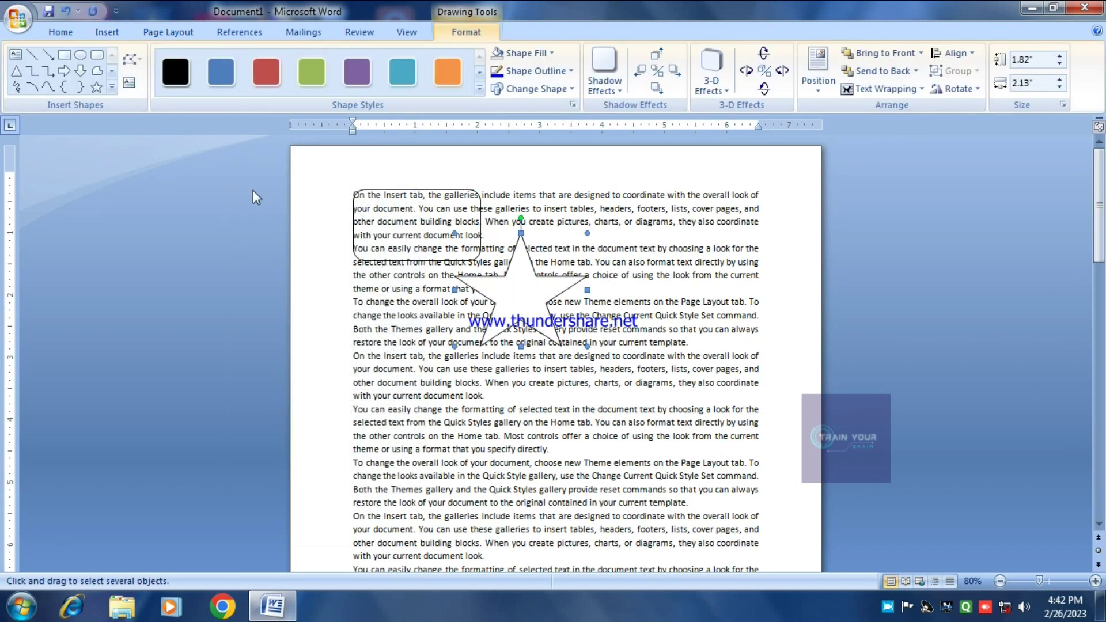
{"action": "left_click", "coordinate": [80, 71]}
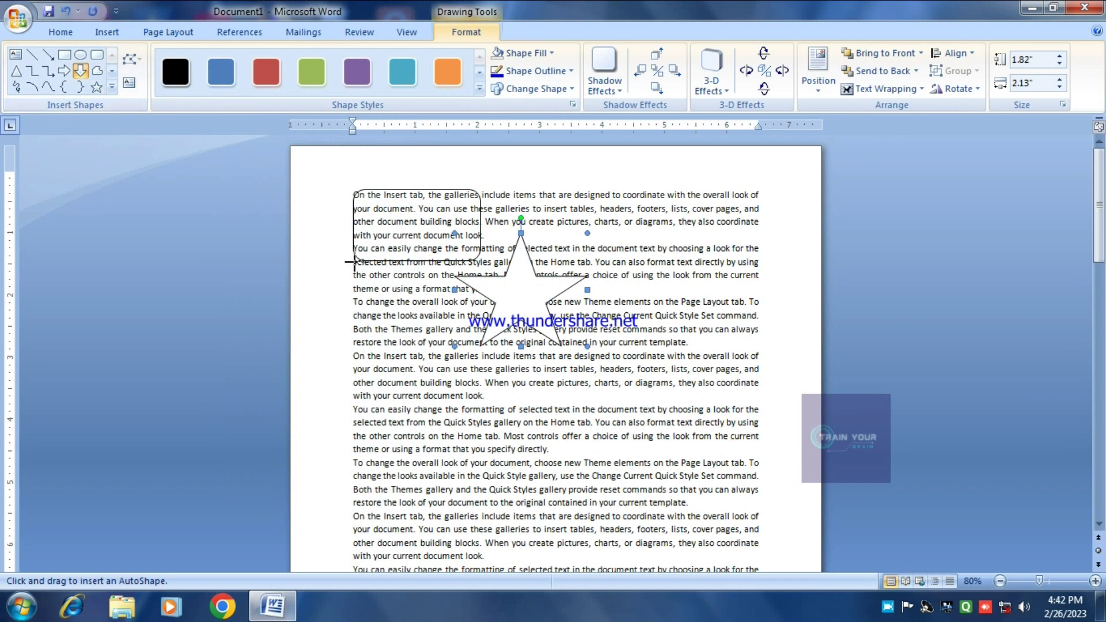
{"action": "left_click_drag", "start_coordinate": [347, 239], "coordinate": [429, 398]}
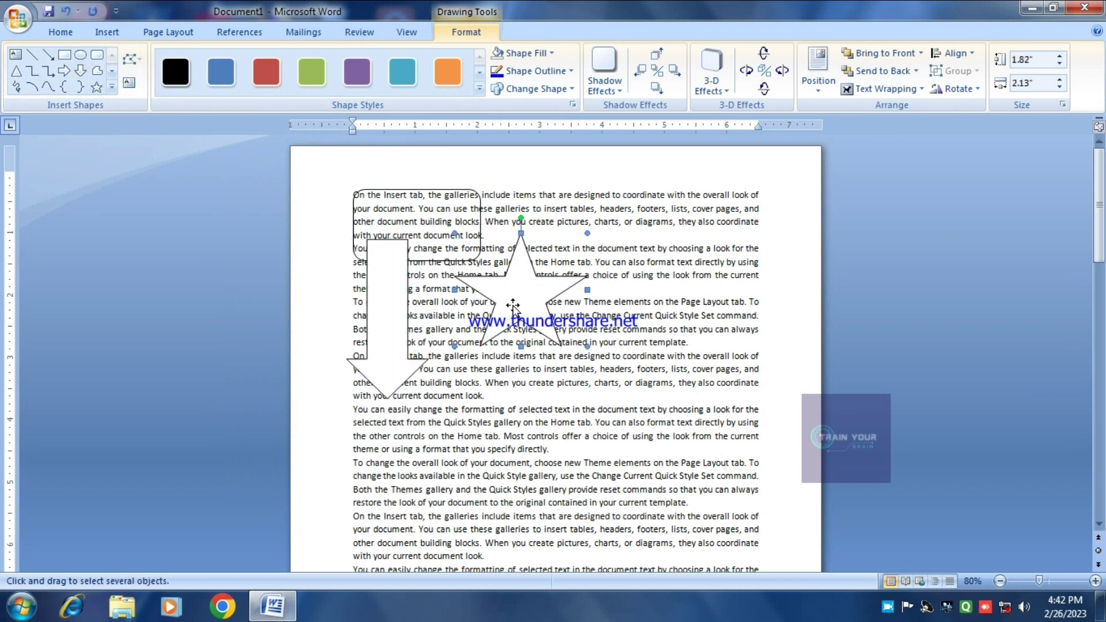
Move the star, rounded rectangle and down arrow toward the page's center, with the rectangle above the arrow and the star beside them
{"action": "left_click", "coordinate": [441, 242]}
{"action": "left_click_drag", "start_coordinate": [510, 288], "coordinate": [589, 302]}
{"action": "left_click_drag", "start_coordinate": [445, 241], "coordinate": [531, 262]}
{"action": "left_click_drag", "start_coordinate": [395, 325], "coordinate": [482, 384]}
Group the down arrow, rounded rectangle and star into one object
{"action": "left_click", "coordinate": [516, 270], "text": "shift"}
{"action": "left_click", "coordinate": [597, 313], "text": "shift"}
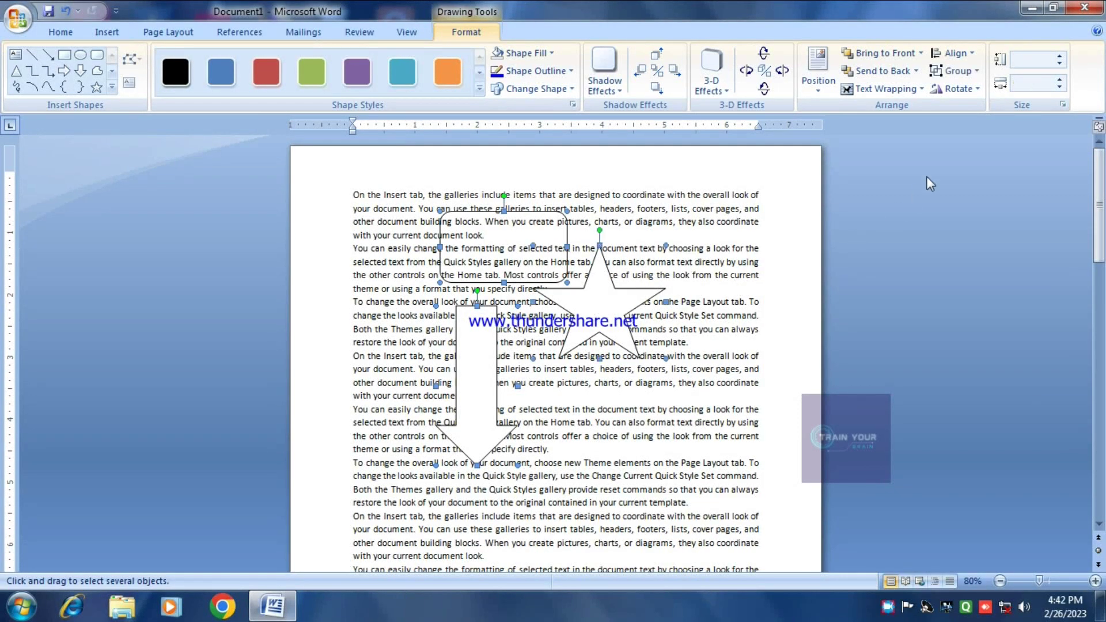
{"action": "left_click", "coordinate": [954, 70]}
{"action": "left_click", "coordinate": [966, 92]}
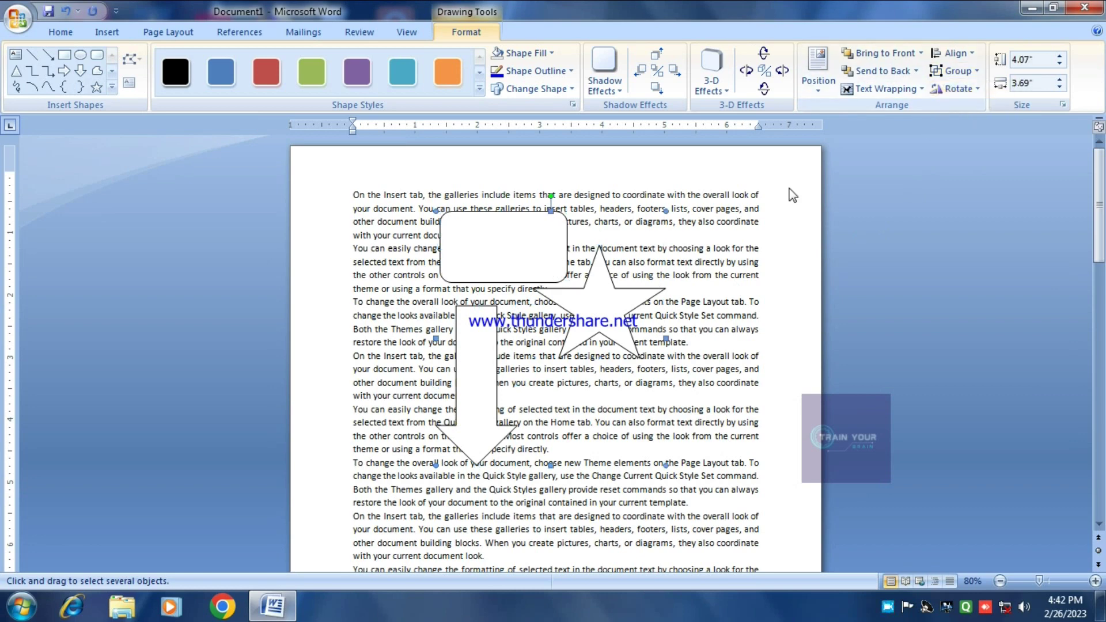
Move and resize the group until its star is about 0.94" by 1.59" and it lies over the second to fourth paragraphs
{"action": "left_click_drag", "start_coordinate": [593, 303], "coordinate": [562, 311]}
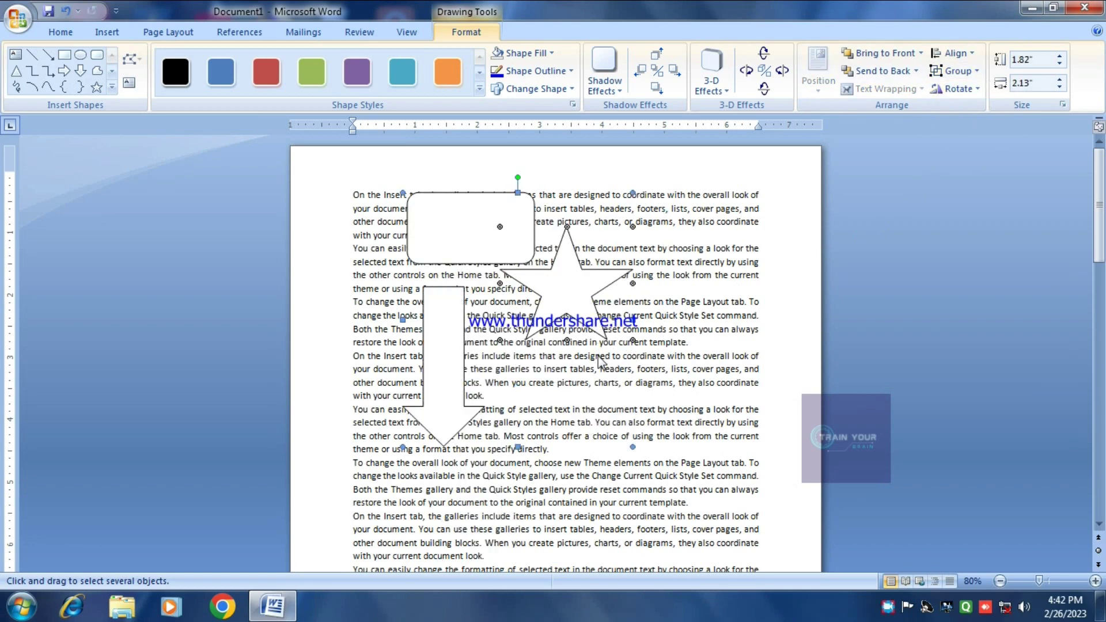
{"action": "left_click_drag", "start_coordinate": [634, 447], "coordinate": [702, 279]}
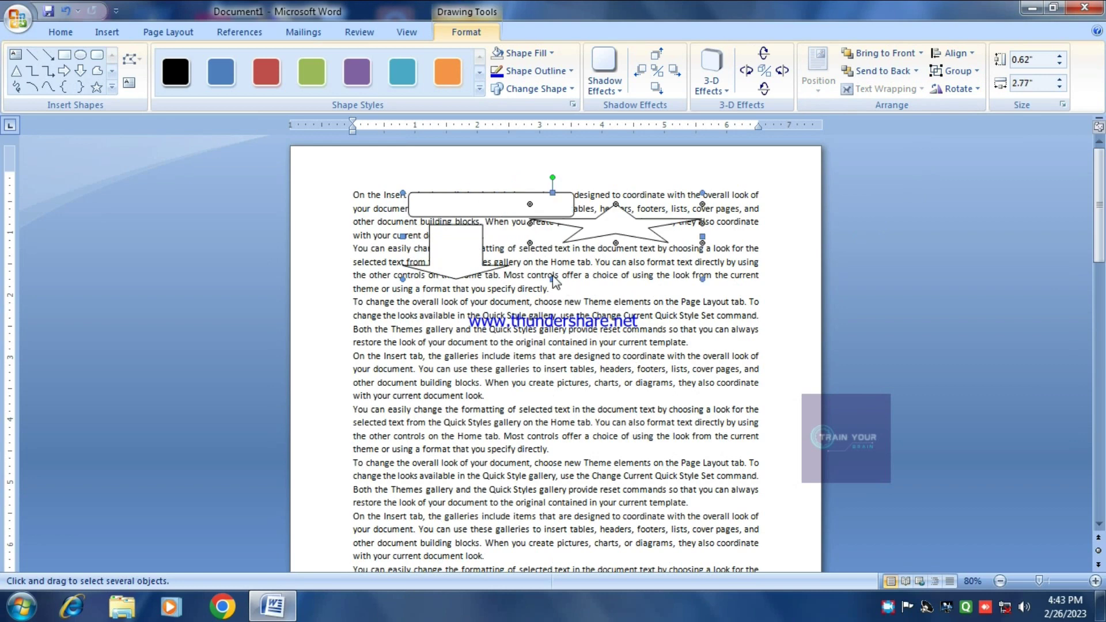
{"action": "left_click_drag", "start_coordinate": [552, 281], "coordinate": [552, 500]}
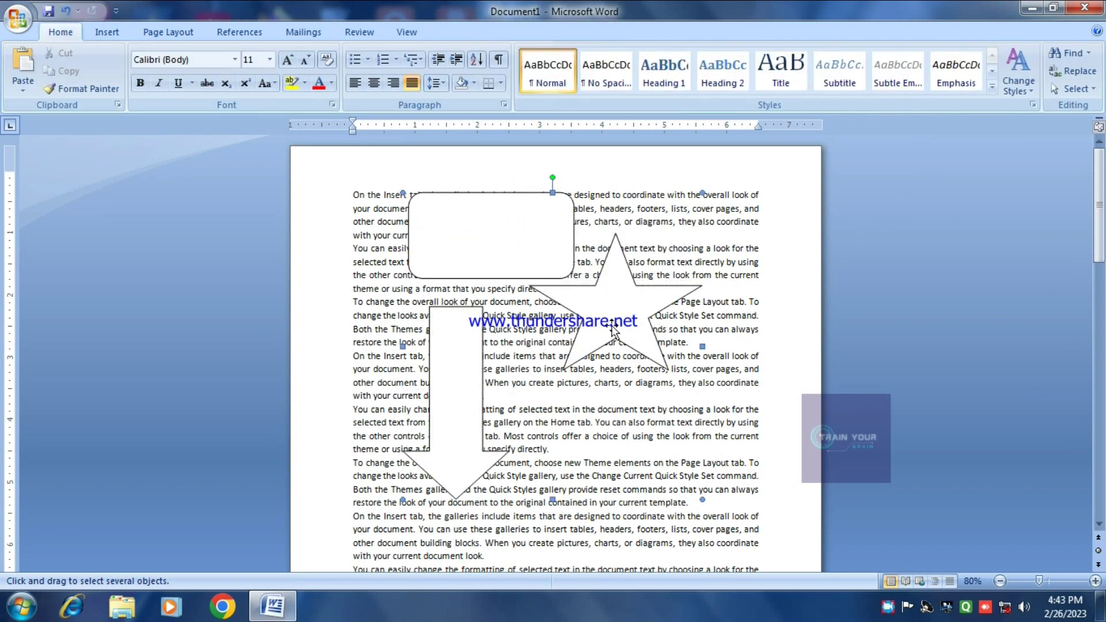
{"action": "left_click_drag", "start_coordinate": [484, 242], "coordinate": [457, 305]}
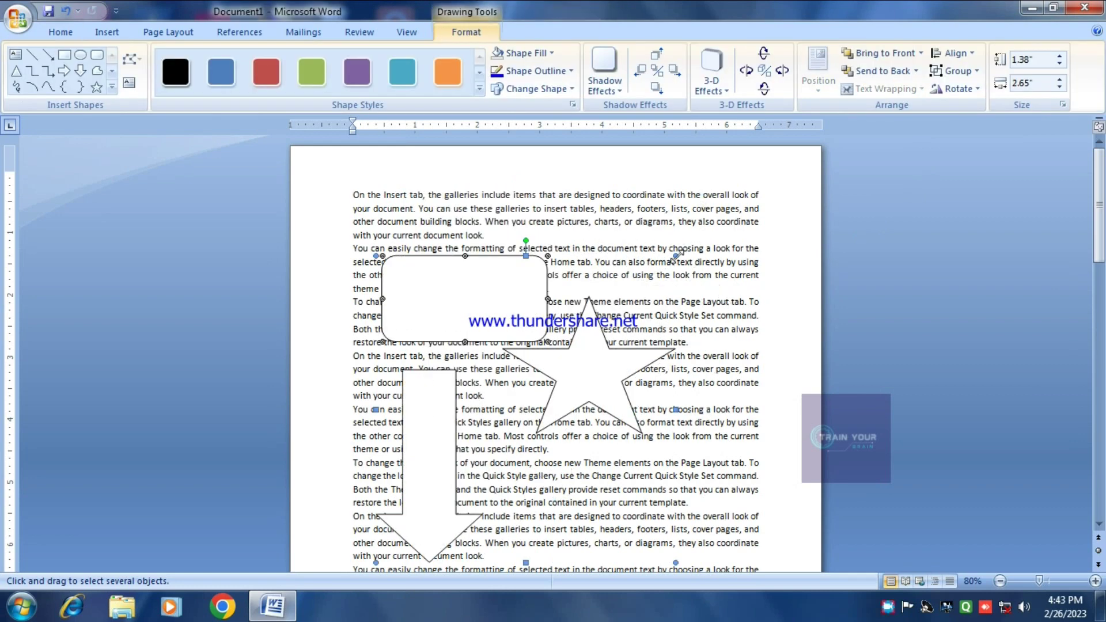
{"action": "left_click_drag", "start_coordinate": [674, 256], "coordinate": [610, 311]}
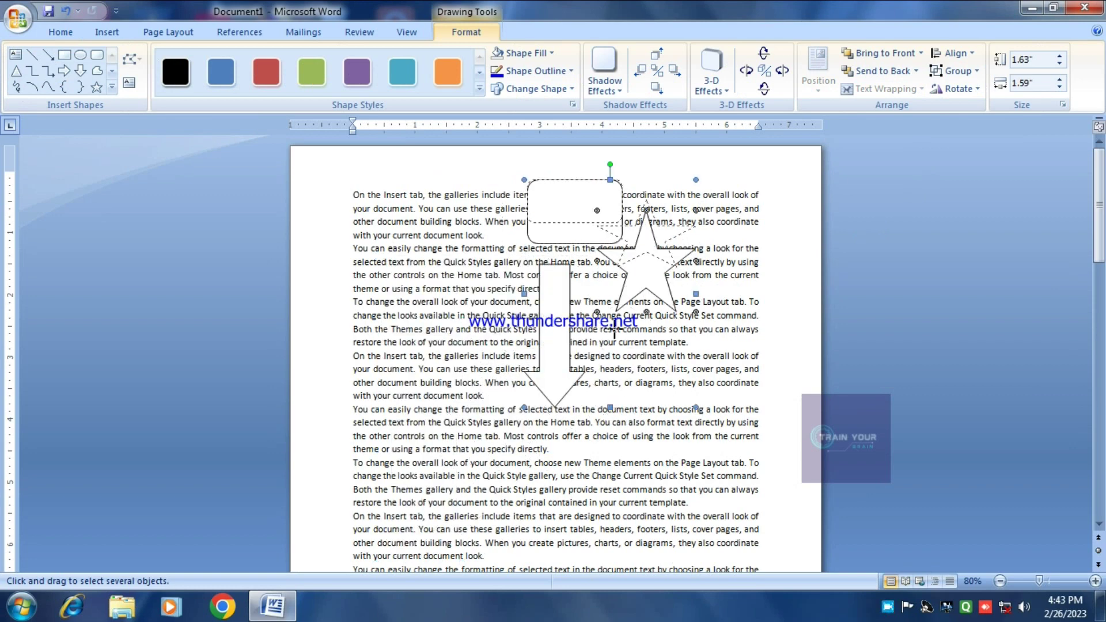
{"action": "left_click_drag", "start_coordinate": [617, 219], "coordinate": [550, 303]}
Rotate the group clockwise by nearly a quarter turn so the down arrow points left, and deselect it
{"action": "left_click", "coordinate": [979, 89]}
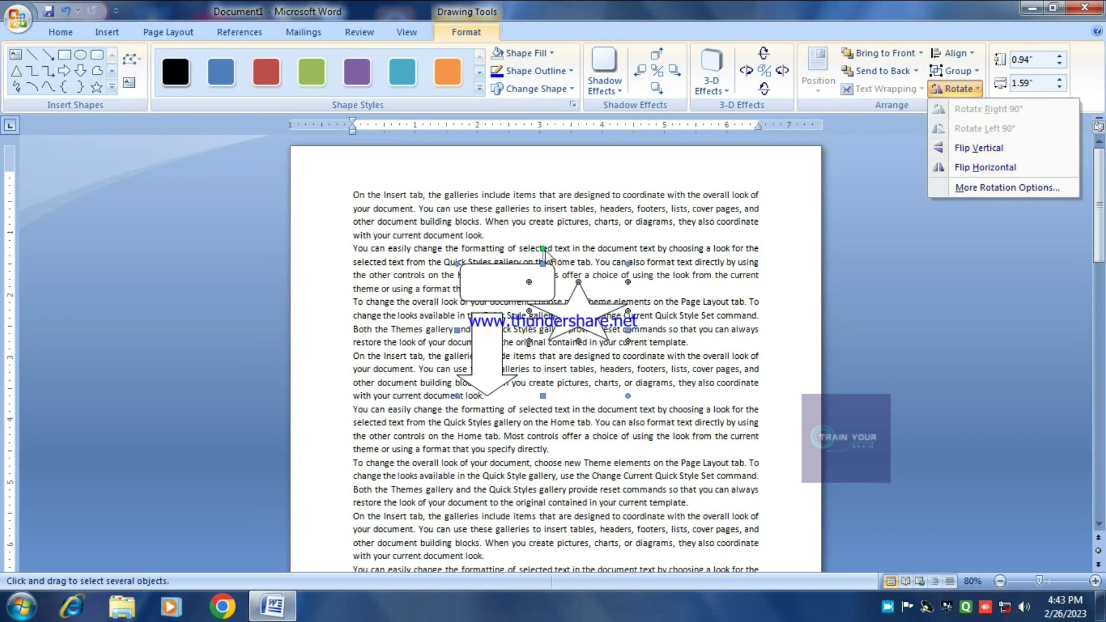
{"action": "left_click", "coordinate": [543, 249]}
{"action": "left_click_drag", "start_coordinate": [543, 247], "coordinate": [594, 323]}
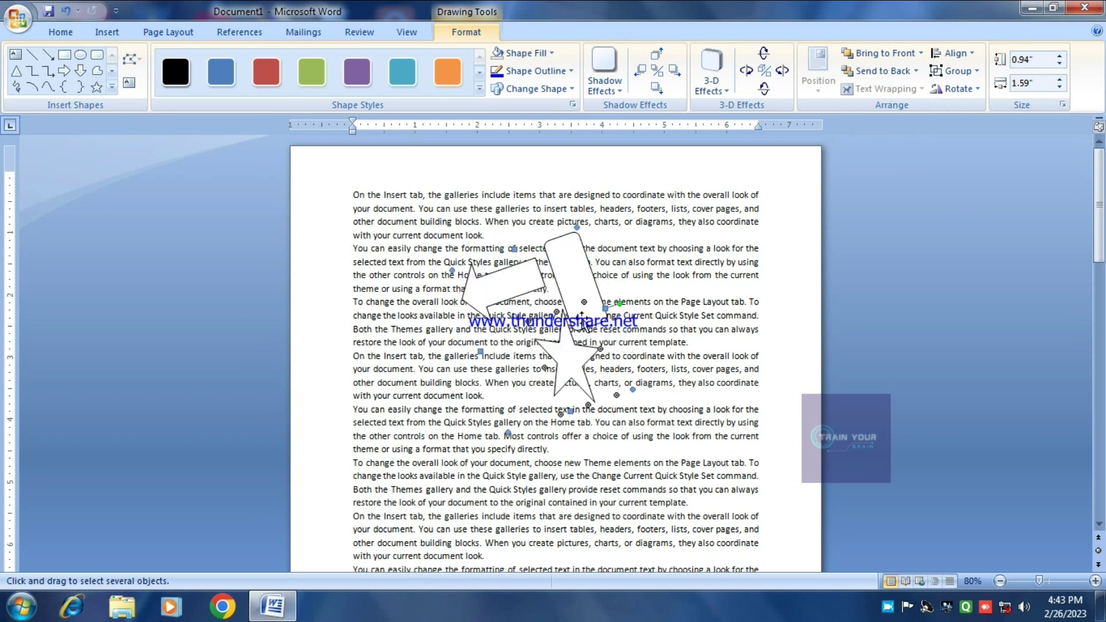
{"action": "left_click", "coordinate": [651, 298]}
Rotate the group further clockwise until its arrow points upward
{"action": "left_click", "coordinate": [168, 32]}
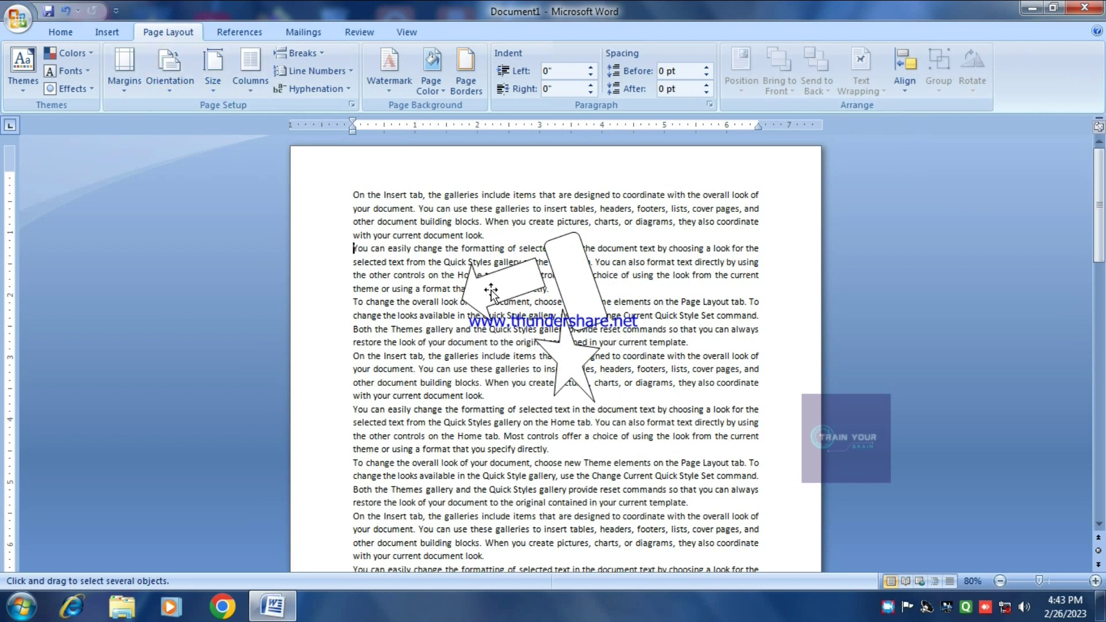
{"action": "left_click", "coordinate": [594, 310]}
{"action": "mouse_move", "coordinate": [619, 302]}
{"action": "left_mouse_down"}
{"action": "mouse_move", "coordinate": [626, 333]}
{"action": "mouse_move", "coordinate": [602, 381]}
{"action": "mouse_move", "coordinate": [540, 417]}
{"action": "left_mouse_up"}
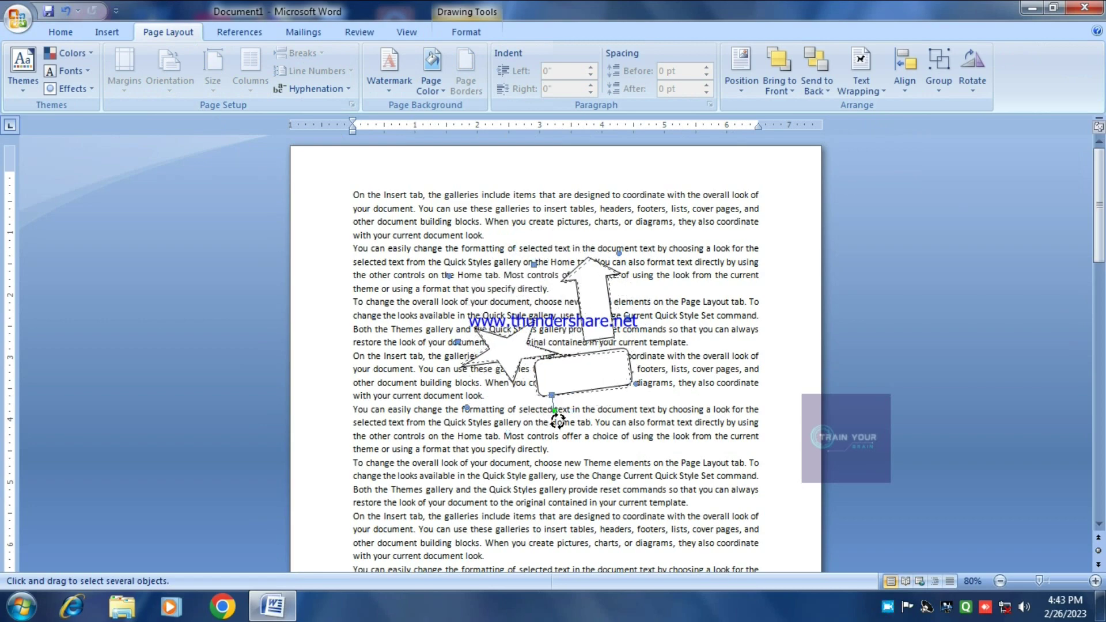